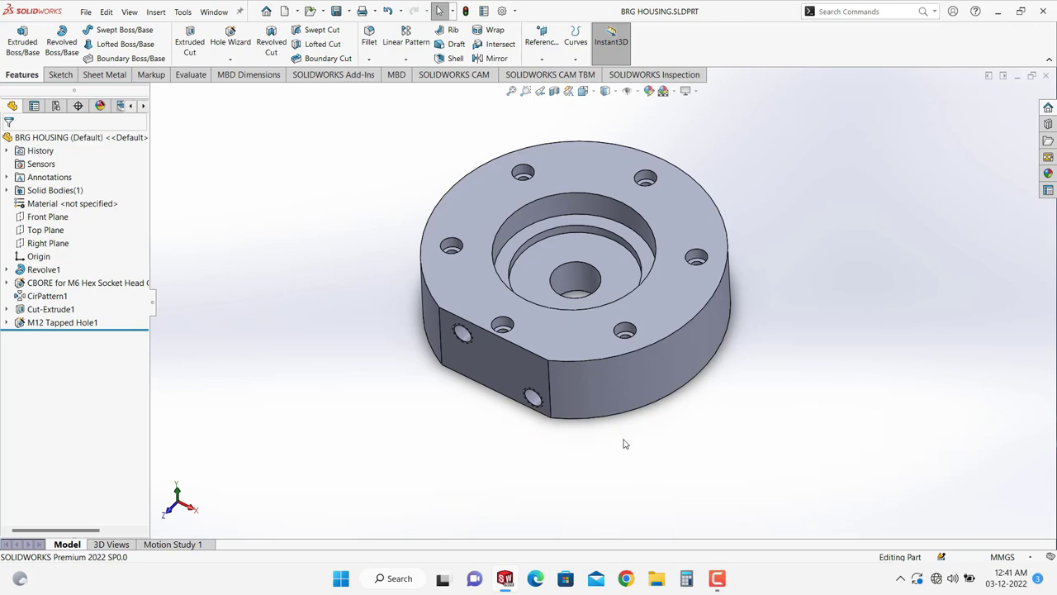
Orbit the bearing housing part to inspect its top face and flats.
middle_click_drag(622, 450, 628, 405)
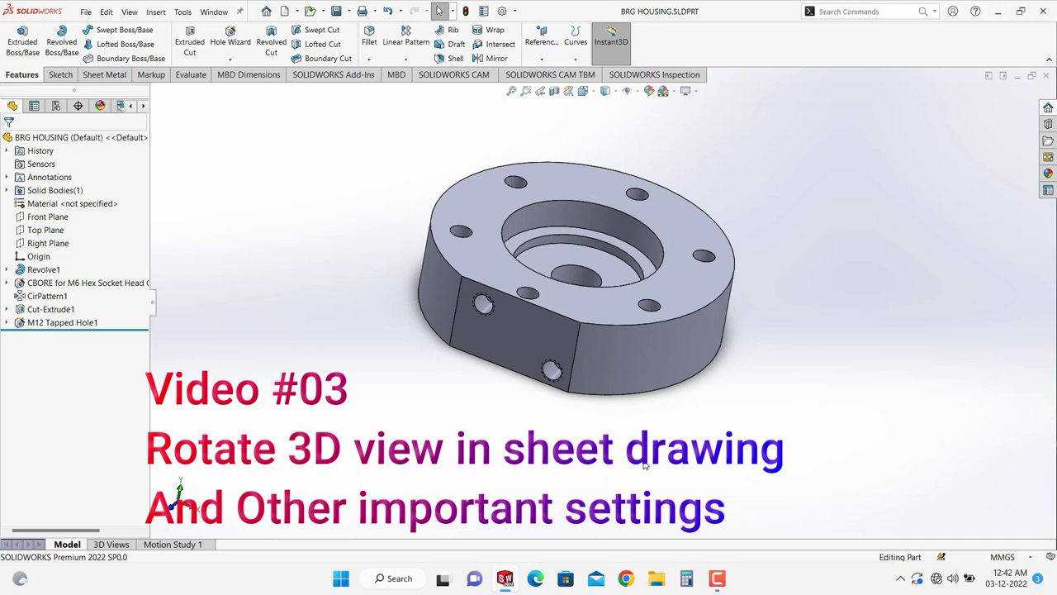
middle_click_drag(650, 465, 627, 499)
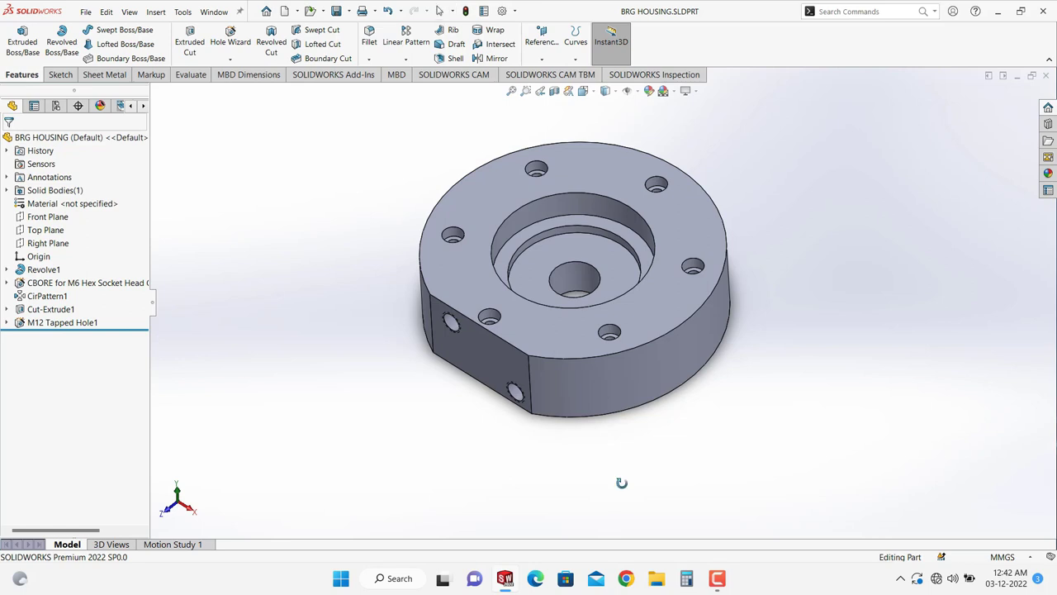
middle_click_drag(621, 483, 608, 512)
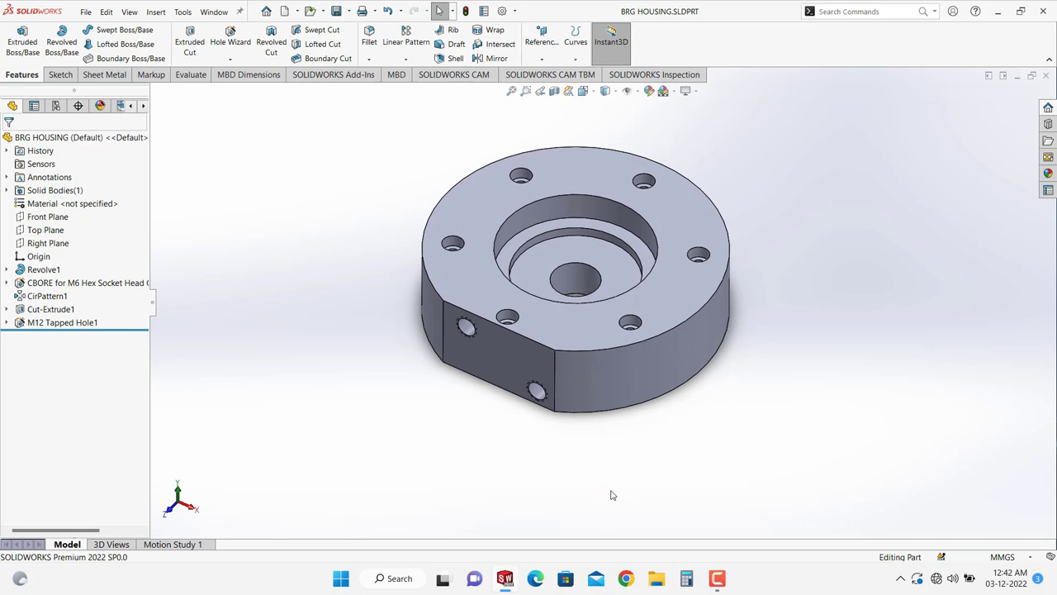
middle_click_drag(603, 493, 545, 218)
middle_click_drag(627, 395, 467, 415)
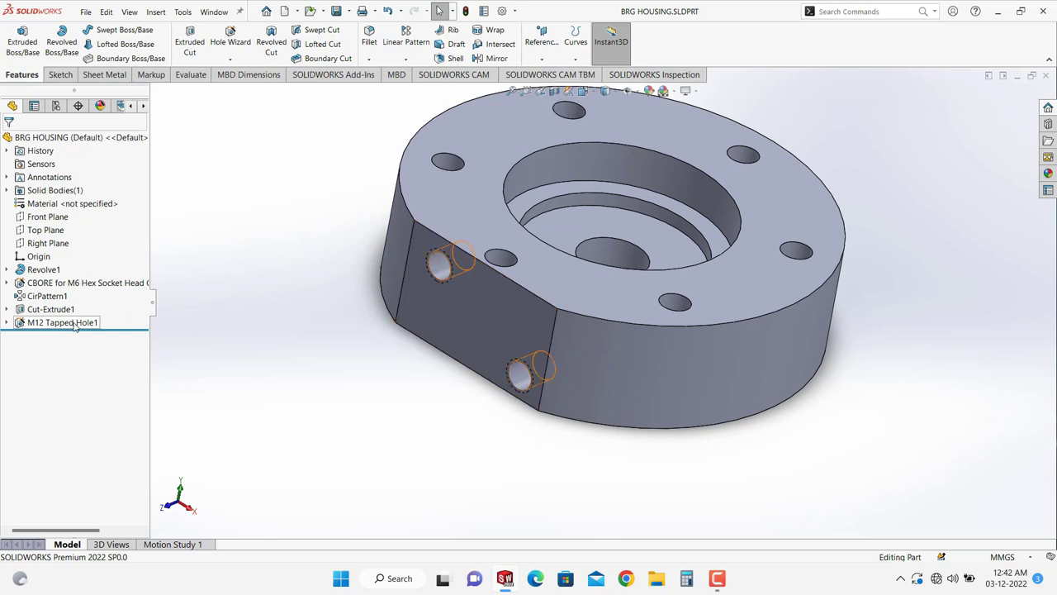
key("z")
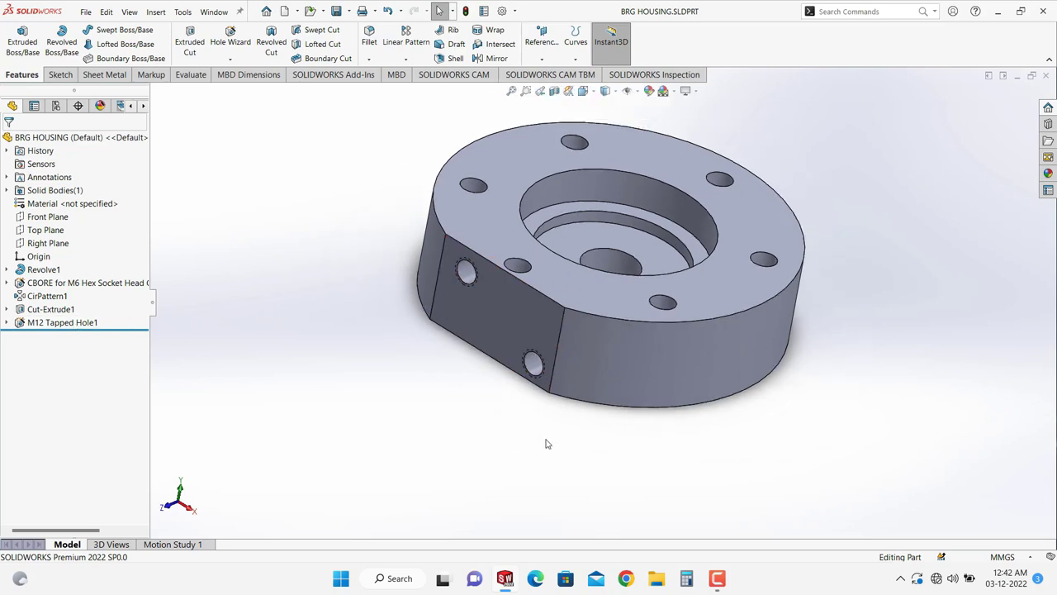
middle_click_drag(543, 447, 600, 212)
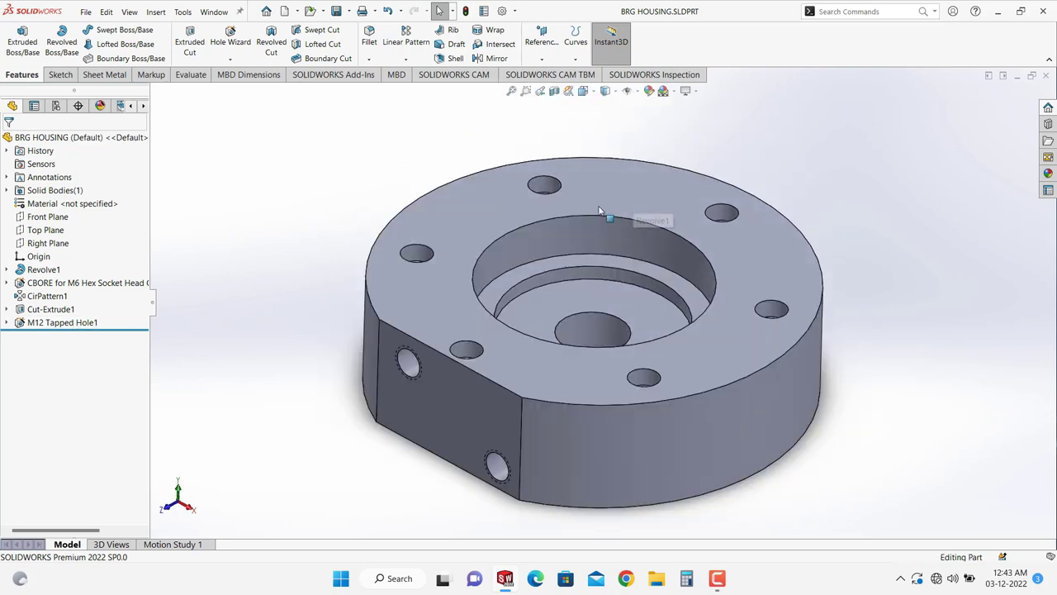
Create a new drawing on an A3 (ANSI) landscape sheet.
left_click(286, 11)
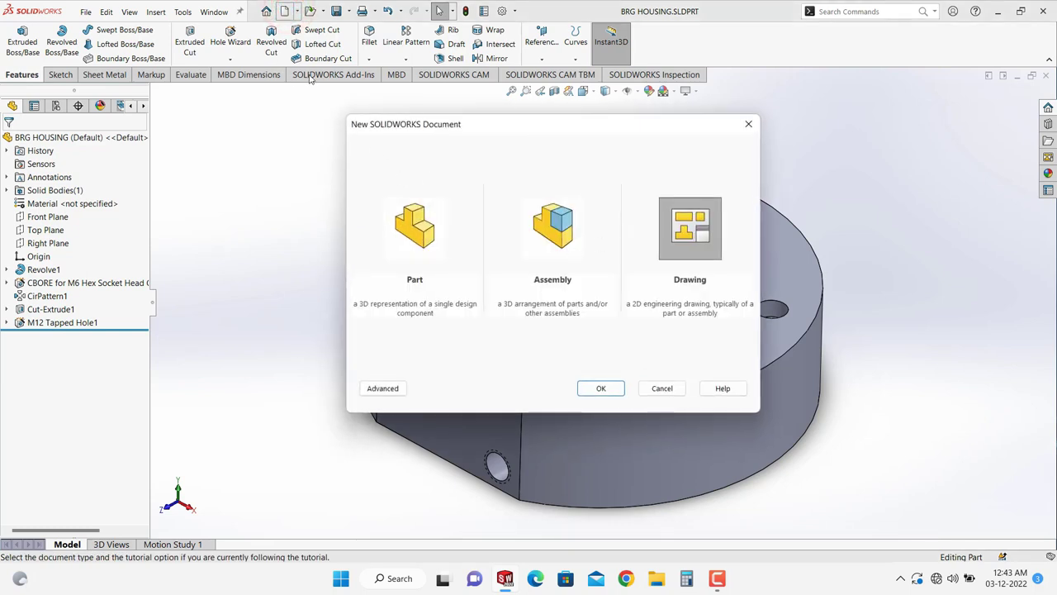
double_click(698, 234)
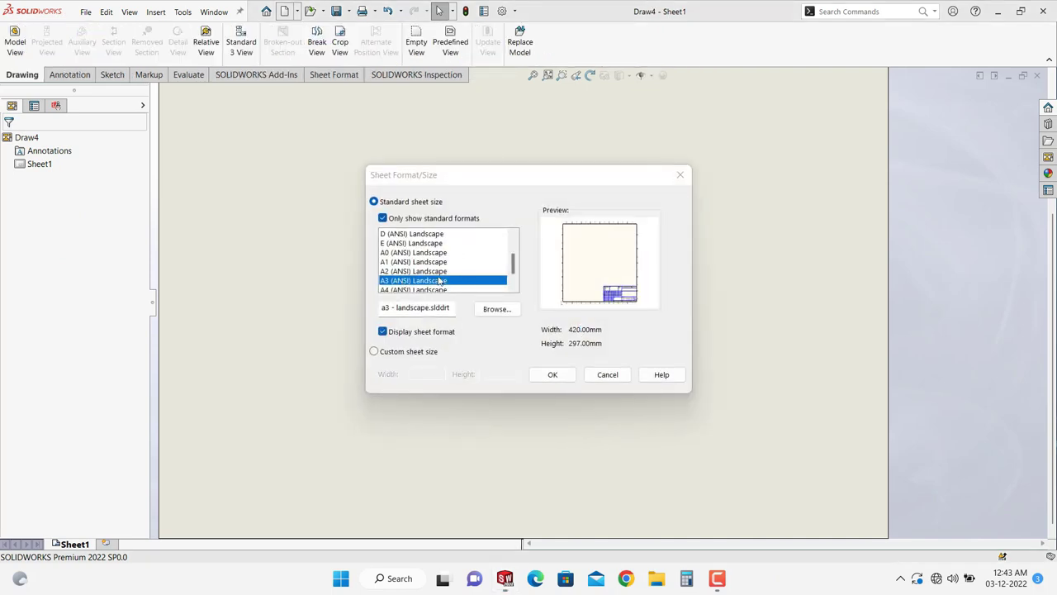
left_click(553, 373)
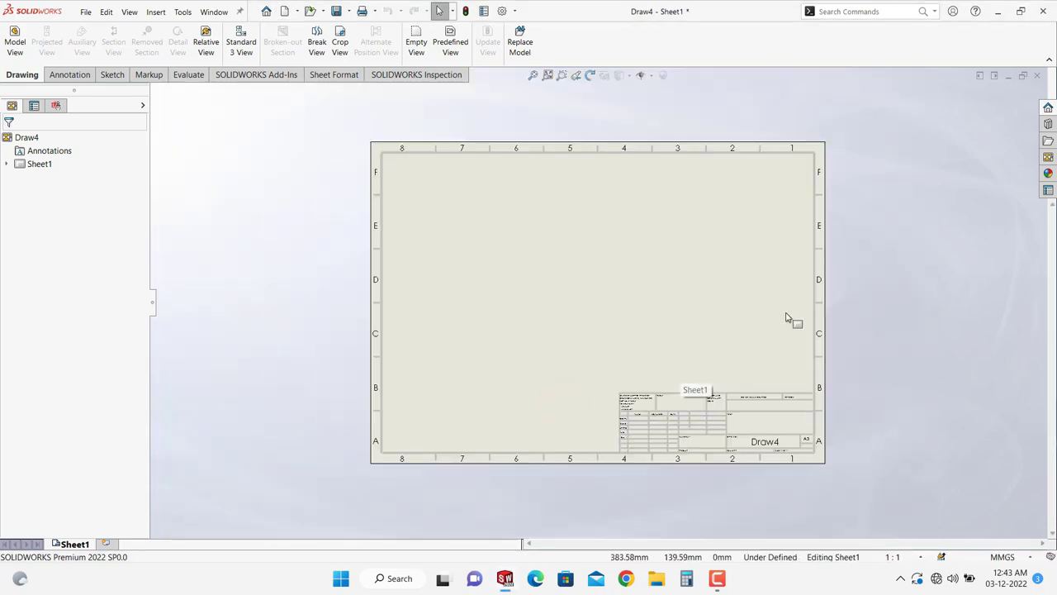
scroll(790, 320, "down", 2)
scroll(600, 321, "up", 2)
Place a Front-orientation model view of BRG HOUSING on the sheet at 1:2, without projected views.
left_click(80, 76)
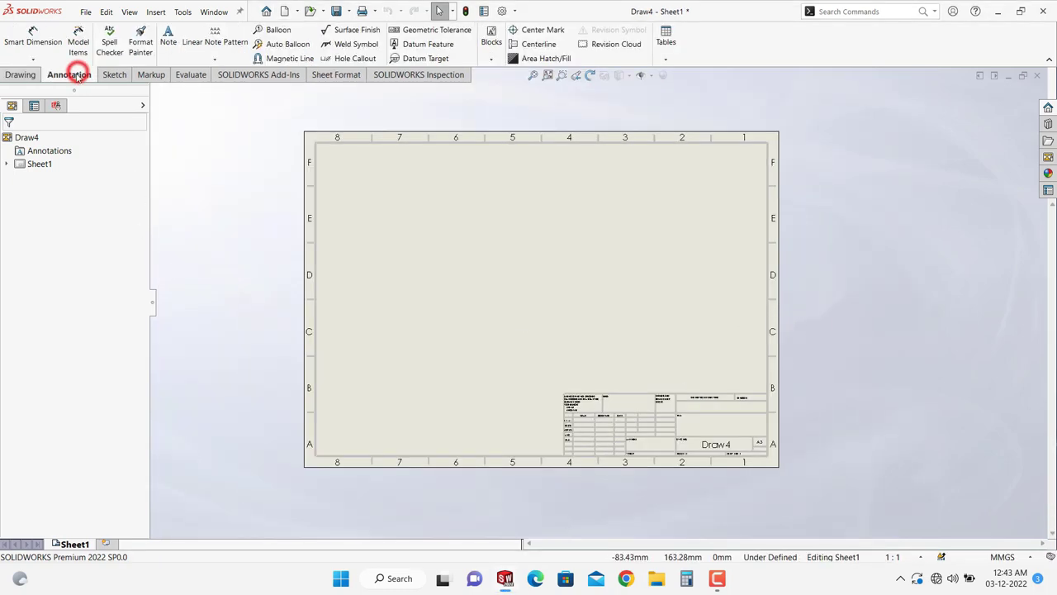
left_click(29, 77)
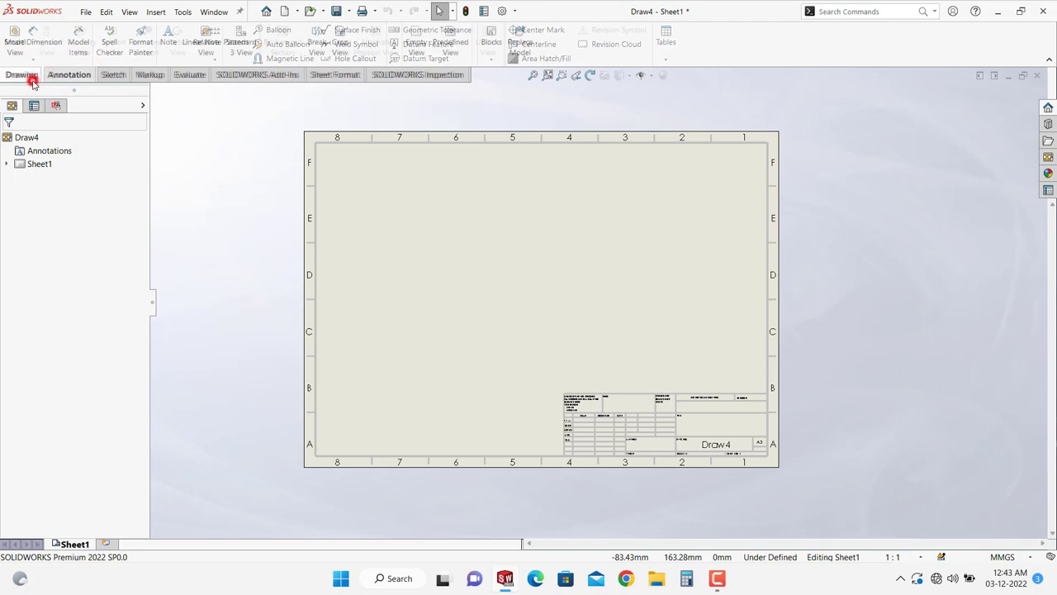
left_click(15, 41)
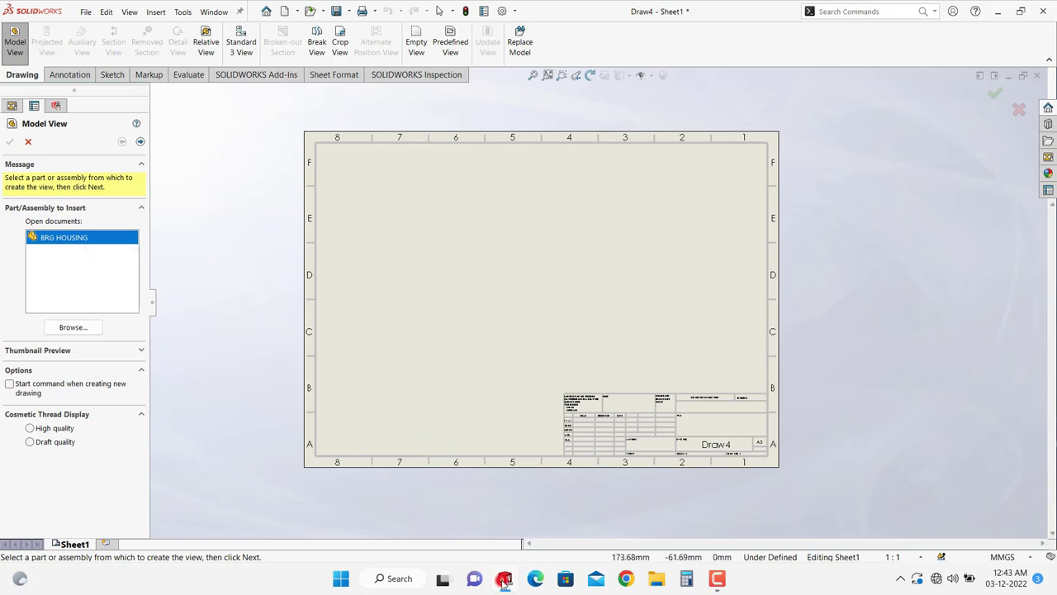
mouse_move(503, 580)
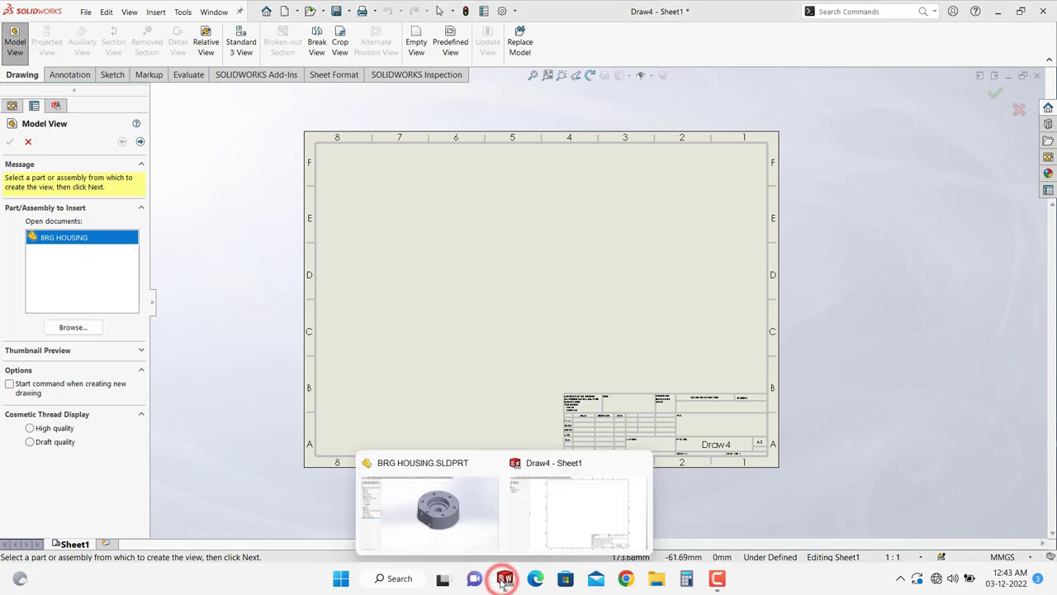
left_click(221, 355)
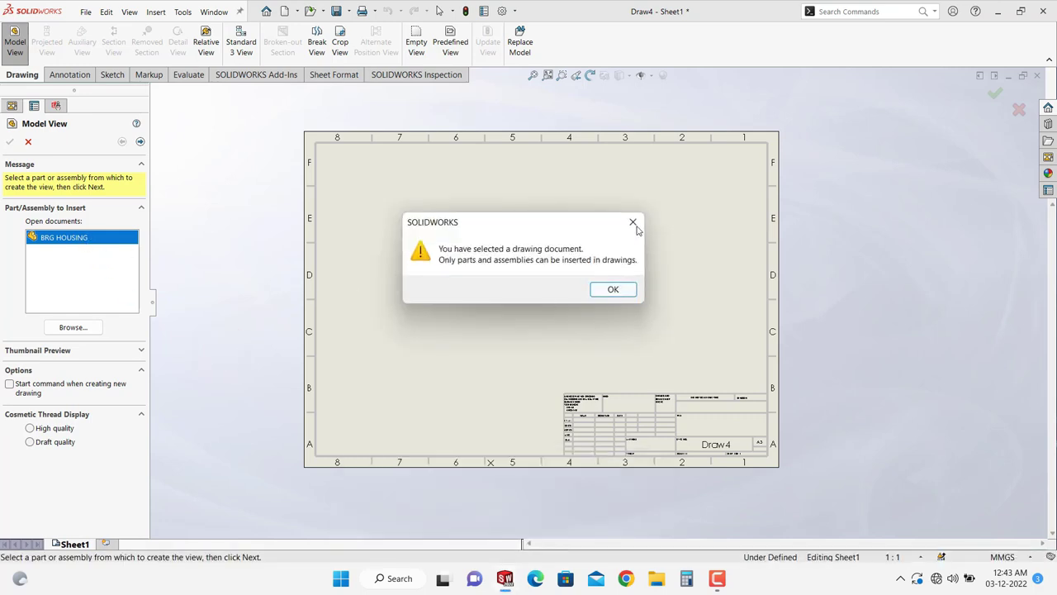
left_click(634, 223)
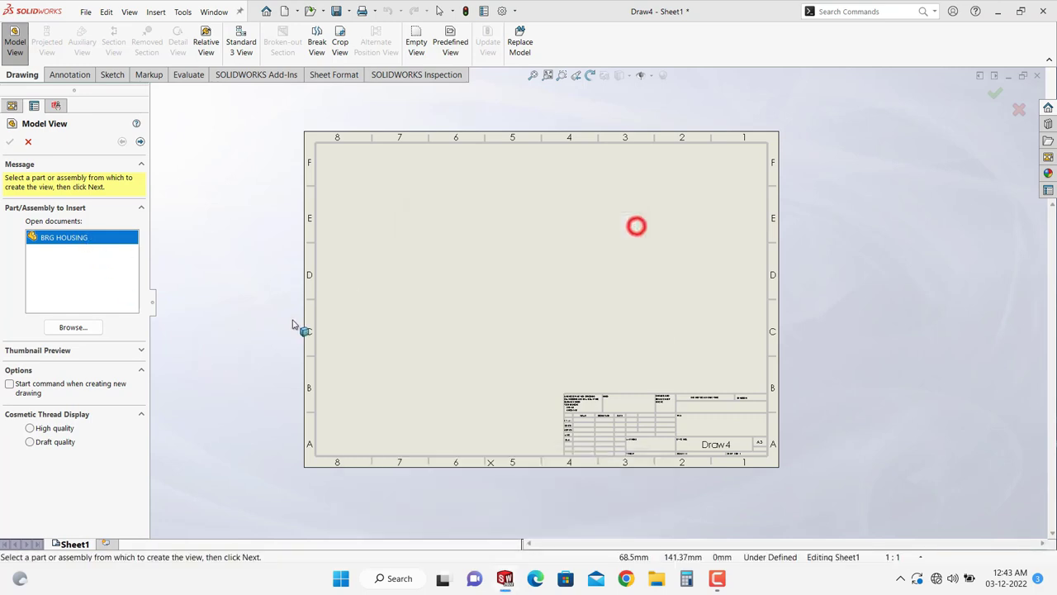
double_click(66, 238)
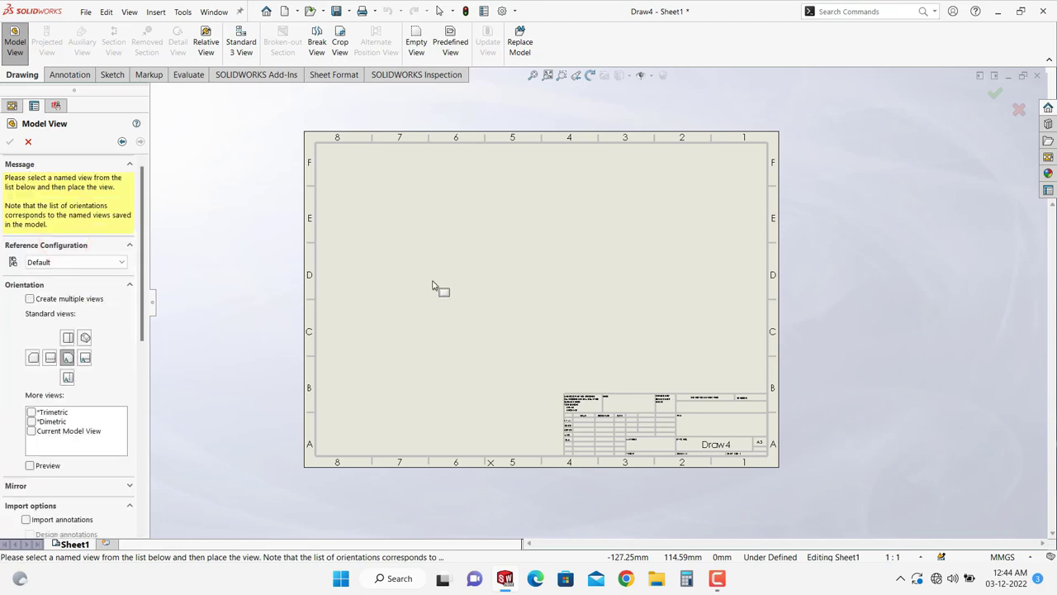
left_click(68, 336)
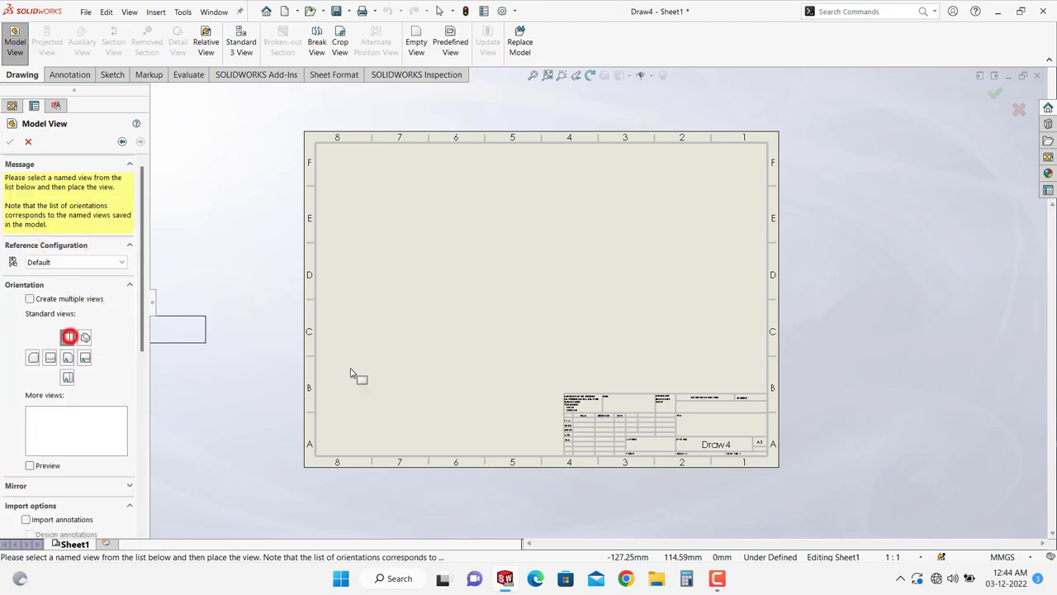
left_click(455, 252)
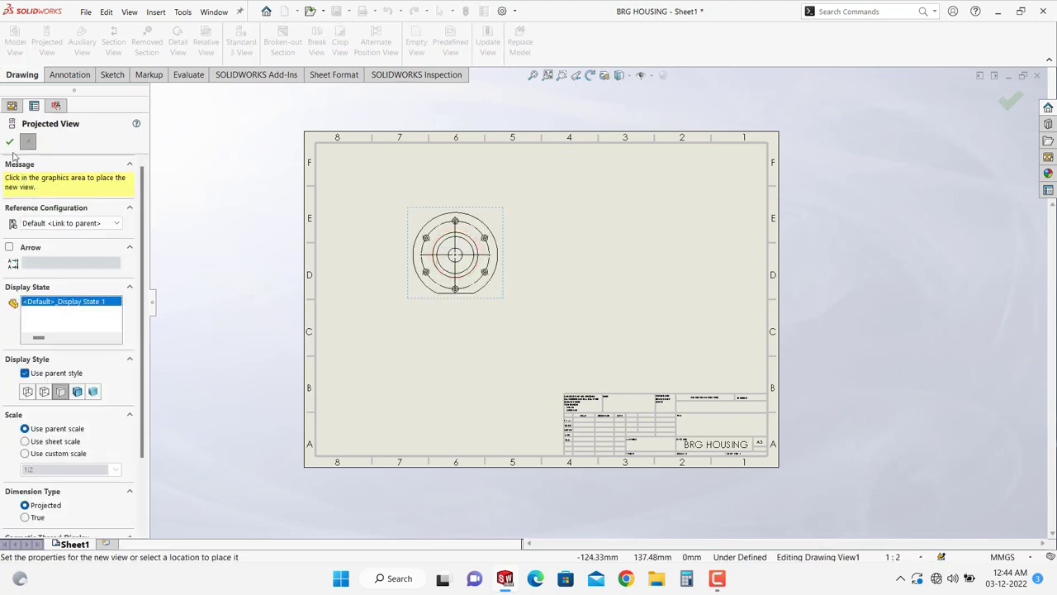
left_click(10, 142)
Give Drawing View1 a custom 1:1.5 scale.
left_click(496, 299)
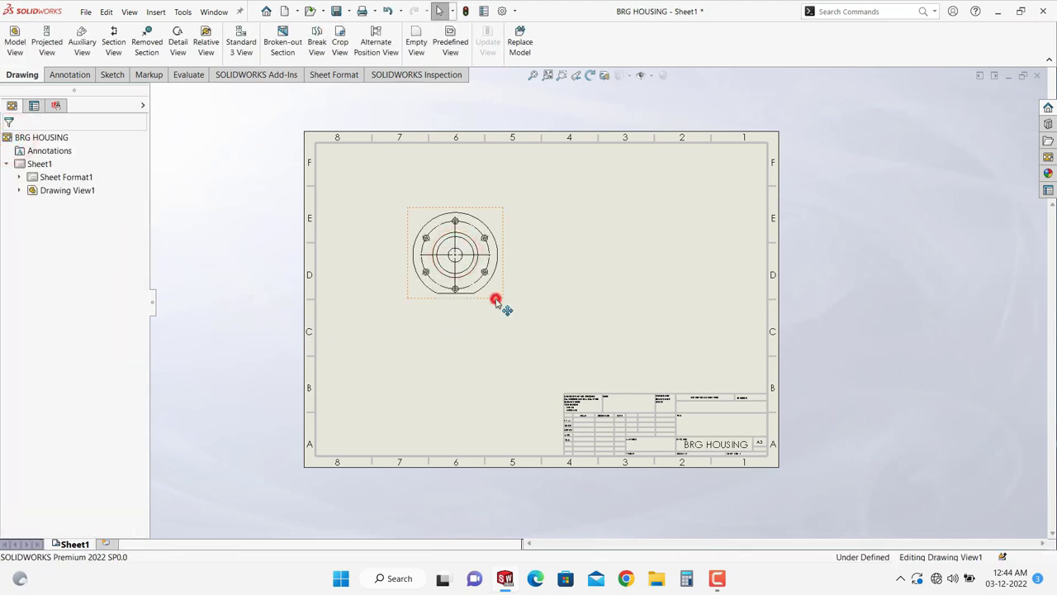
scroll(495, 323, "down", 1)
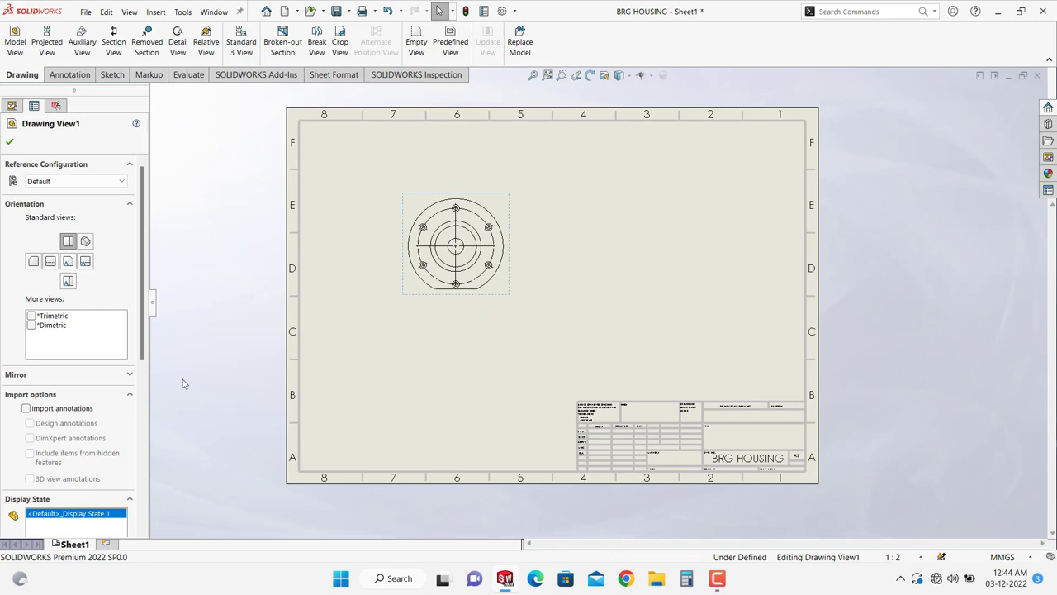
scroll(145, 348, "down", 5)
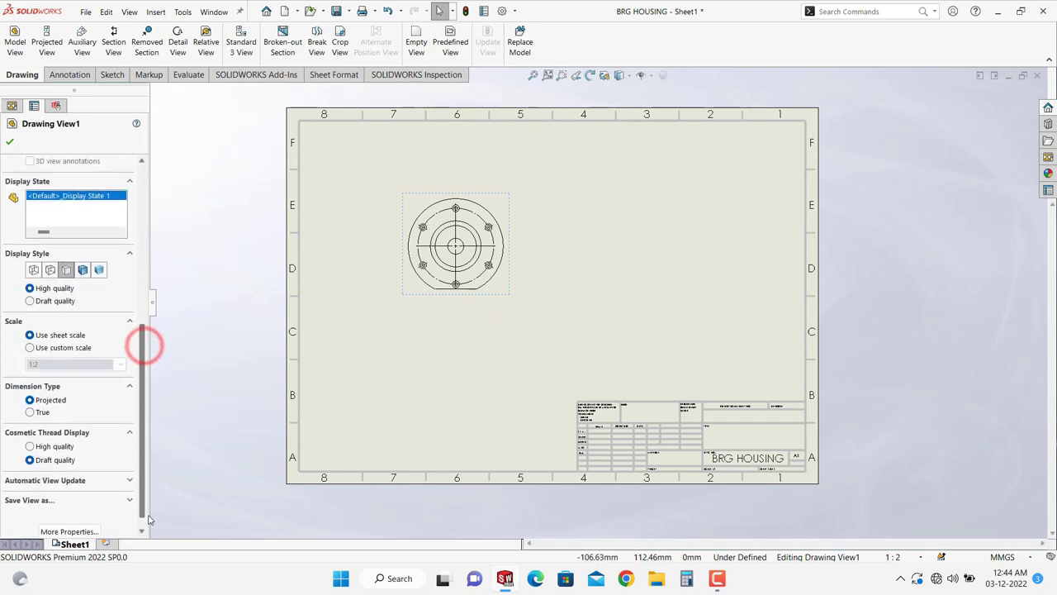
left_click(29, 340)
left_click(53, 356)
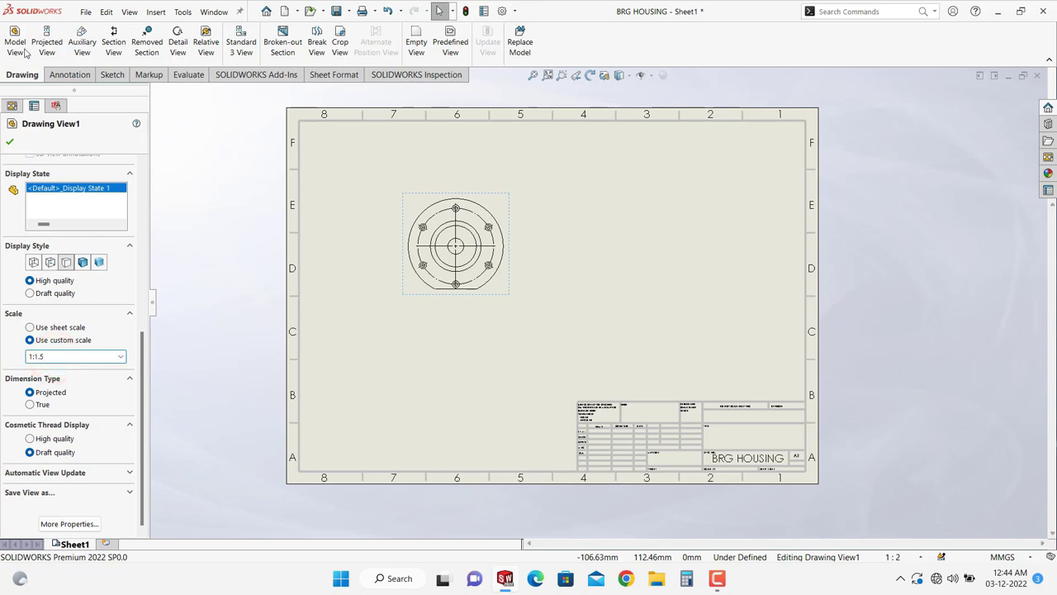
left_click(8, 144)
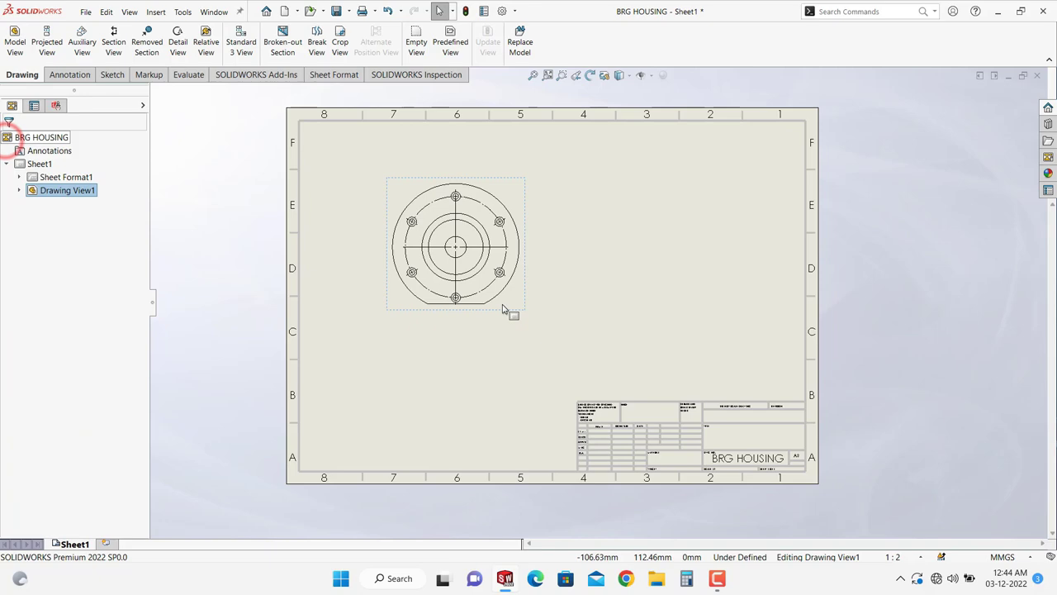
Nudge the front view slightly down on the sheet and close its properties.
left_click_drag(493, 313, 492, 332)
scroll(487, 326, "down", 3)
scroll(603, 302, "up", 3)
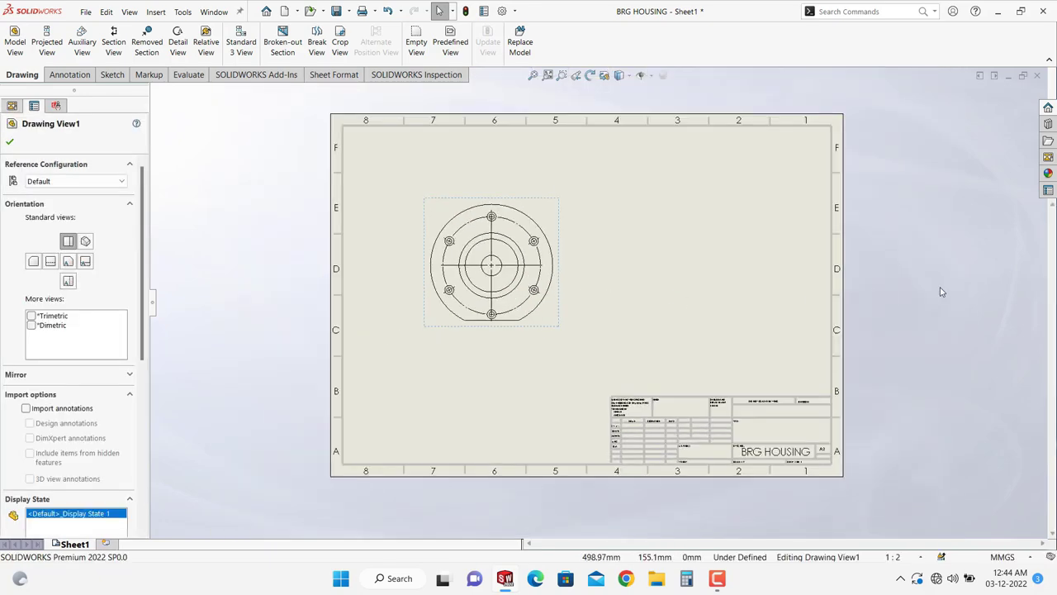
left_click(939, 286)
scroll(602, 297, "down", 2)
scroll(724, 239, "up", 1)
scroll(720, 253, "down", 2)
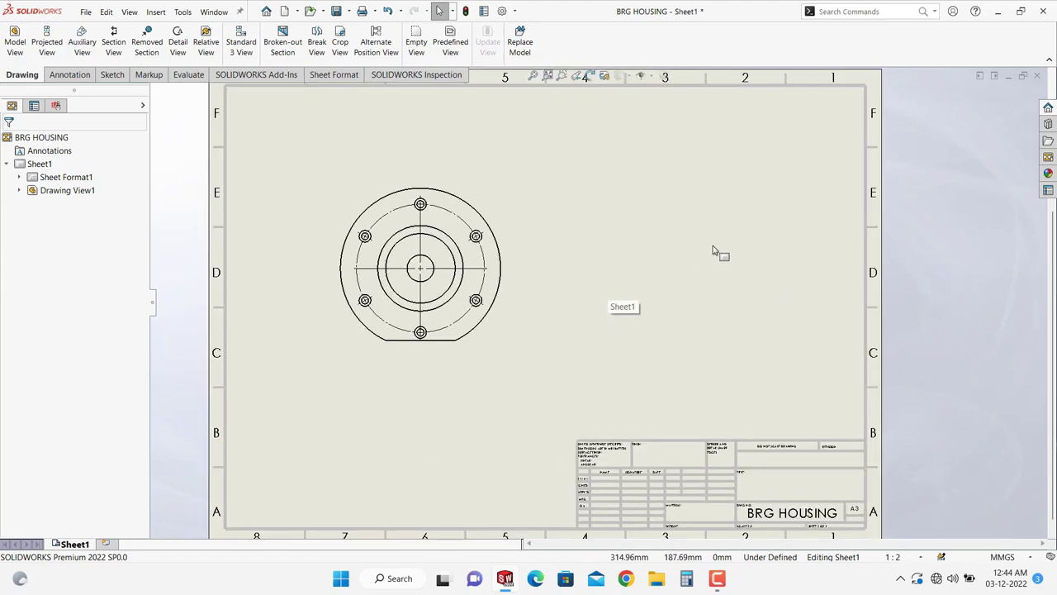
scroll(702, 273, "up", 2)
scroll(692, 285, "down", 1)
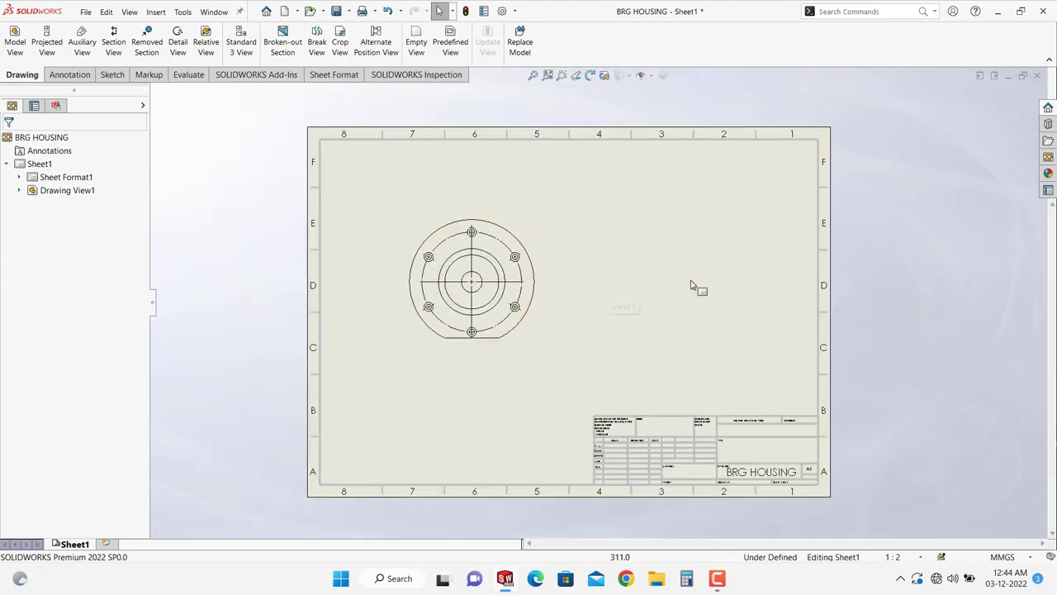
Cut section A-A vertically through the front view's centre and place it to the right.
left_click(121, 38)
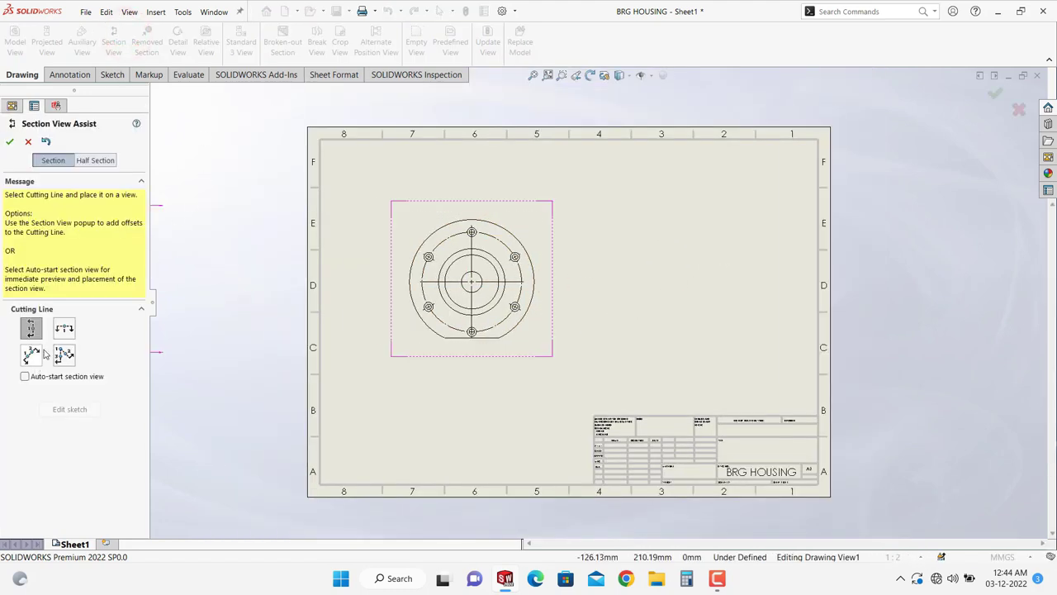
left_click(472, 284)
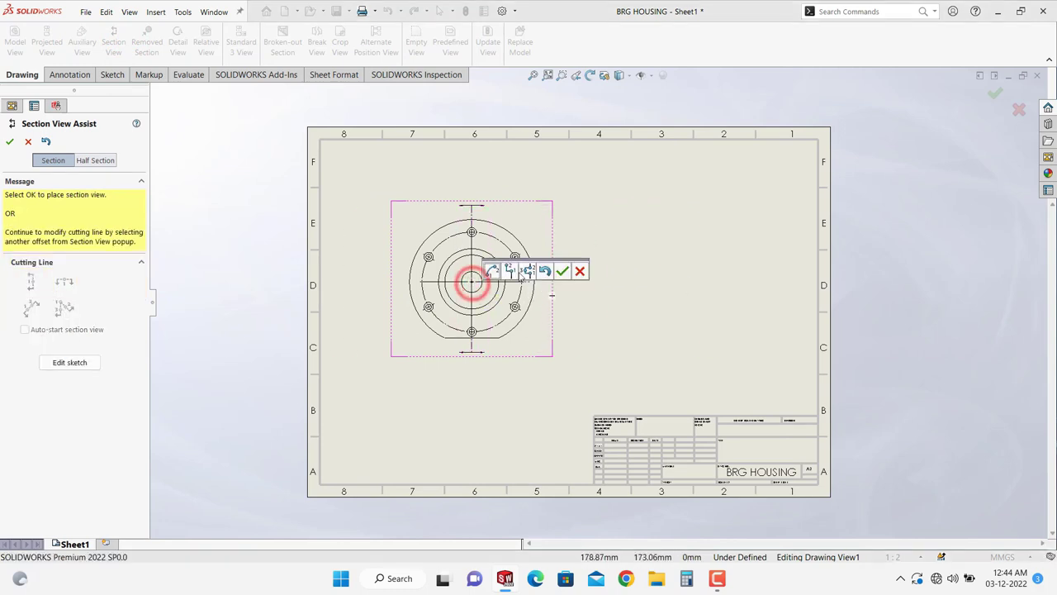
left_click(564, 271)
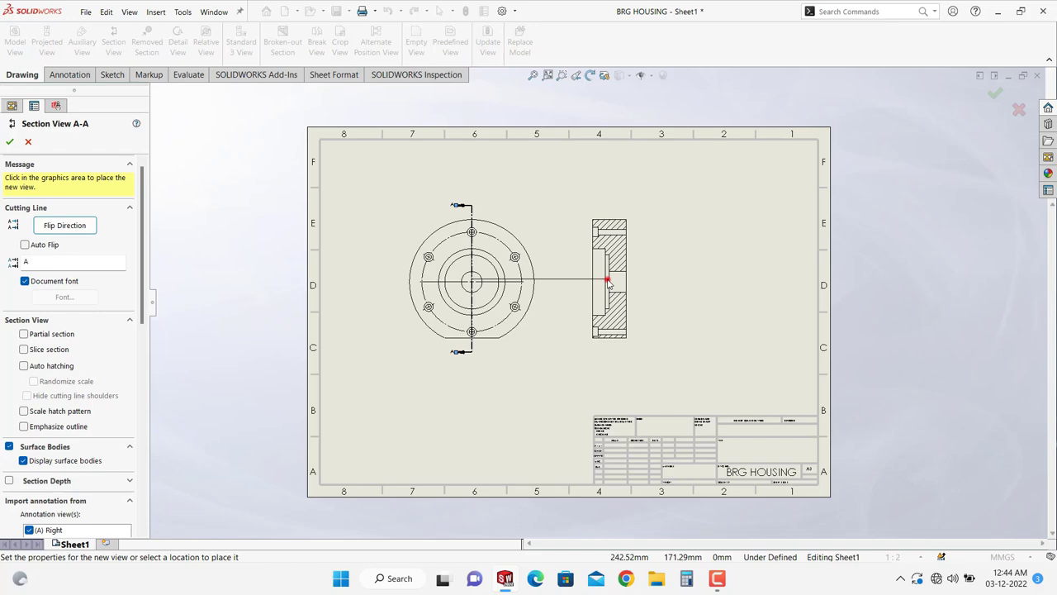
left_click(646, 382)
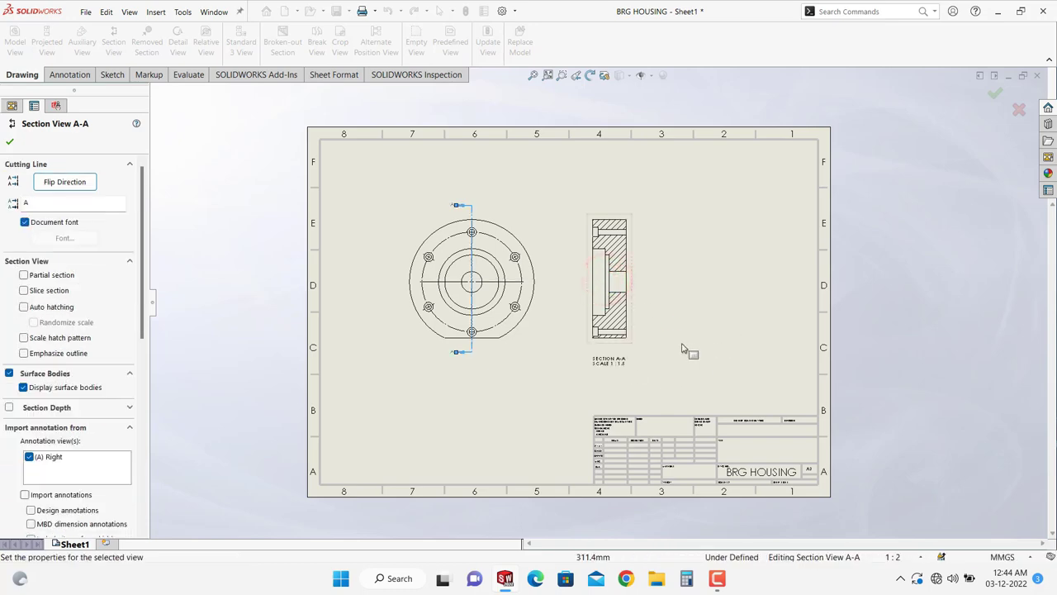
left_click(748, 335)
Zoom around and fit the whole sheet to check the new section view.
scroll(665, 367, "down", 3)
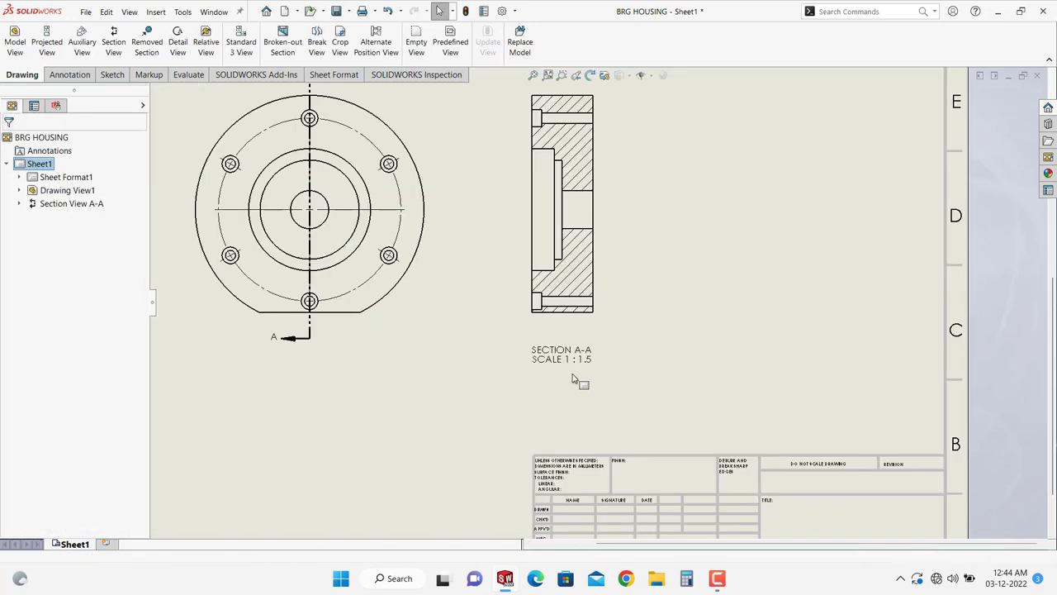
scroll(479, 208, "up", 5)
scroll(509, 201, "down", 4)
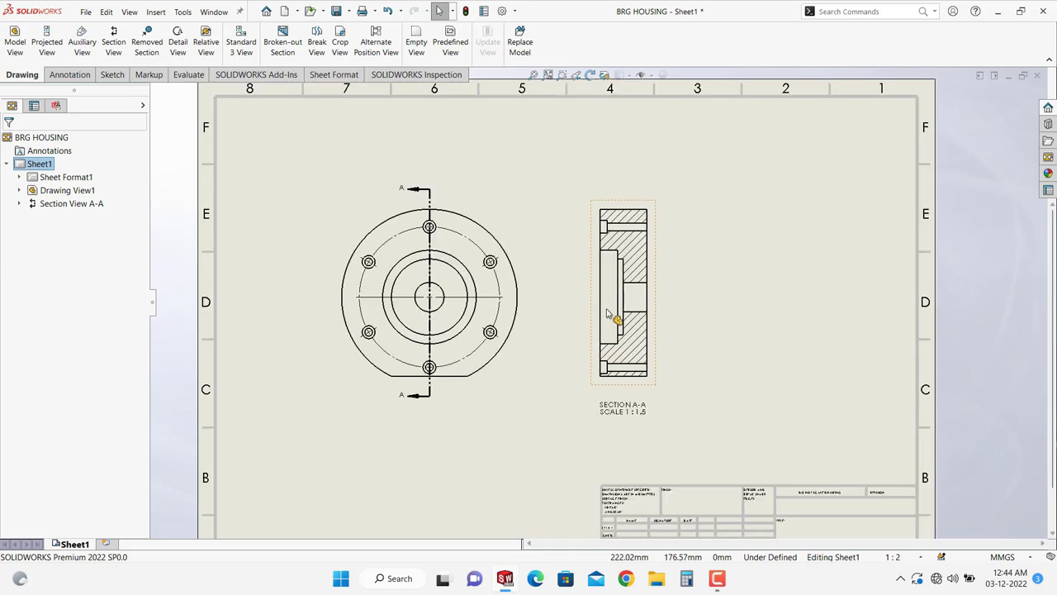
scroll(649, 415, "up", 2)
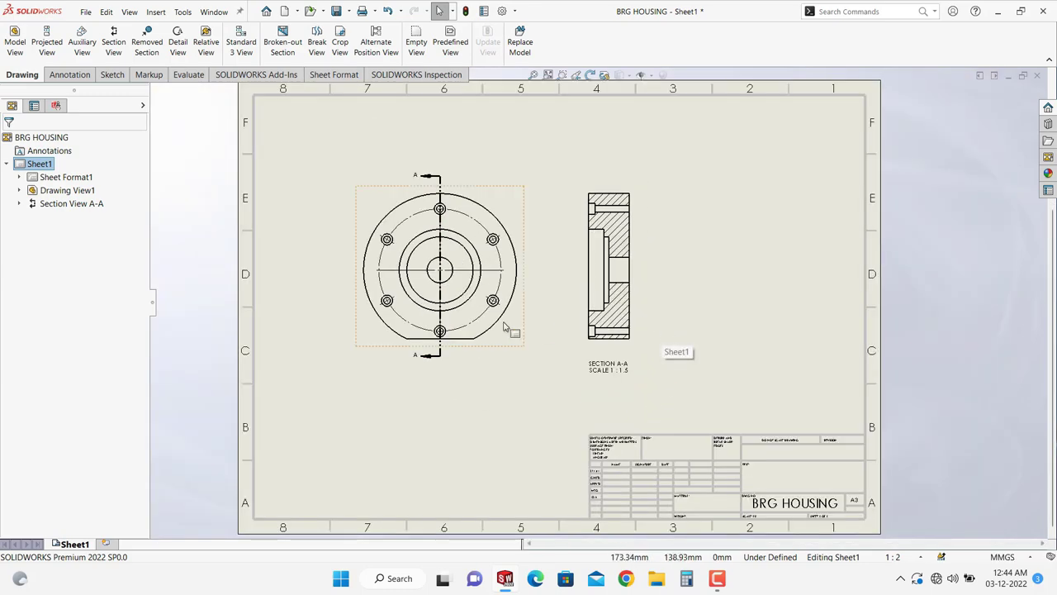
scroll(542, 330, "up", 1)
scroll(543, 334, "down", 1)
scroll(638, 329, "down", 1)
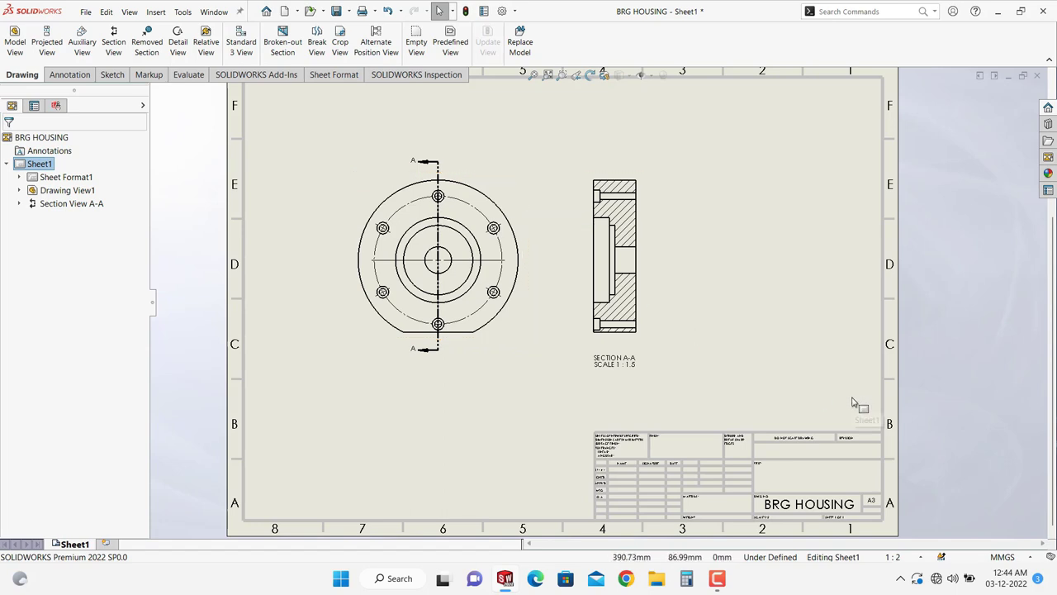
key("f")
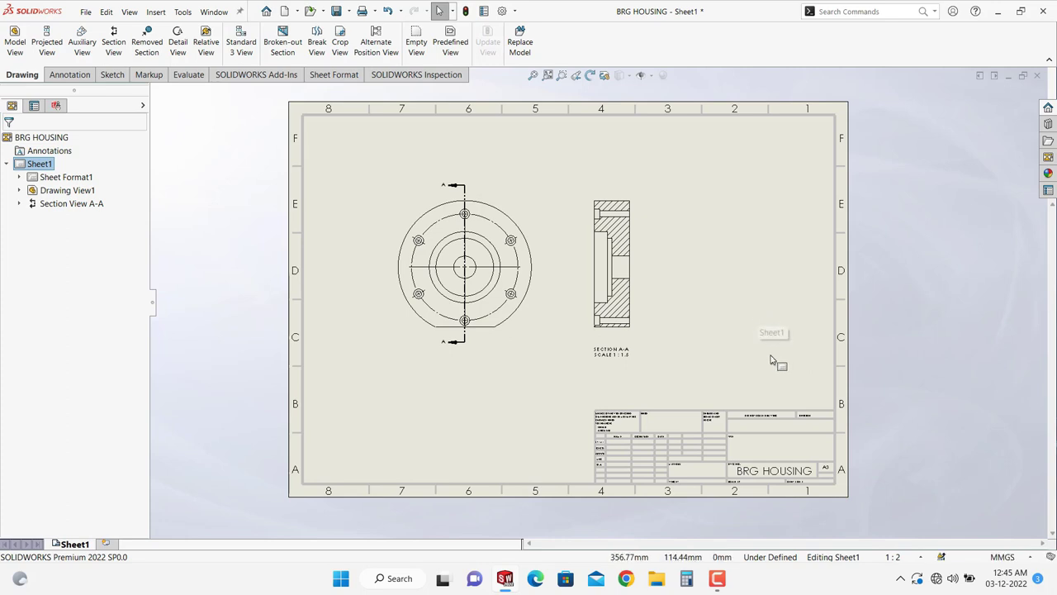
scroll(628, 242, "down", 1)
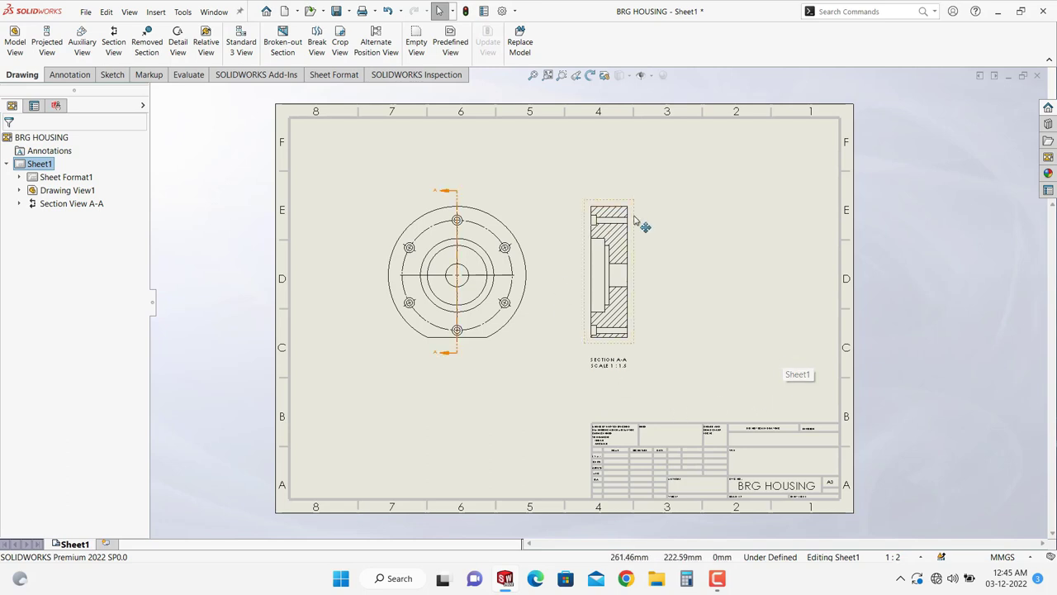
scroll(642, 227, "down", 2)
scroll(653, 310, "up", 1)
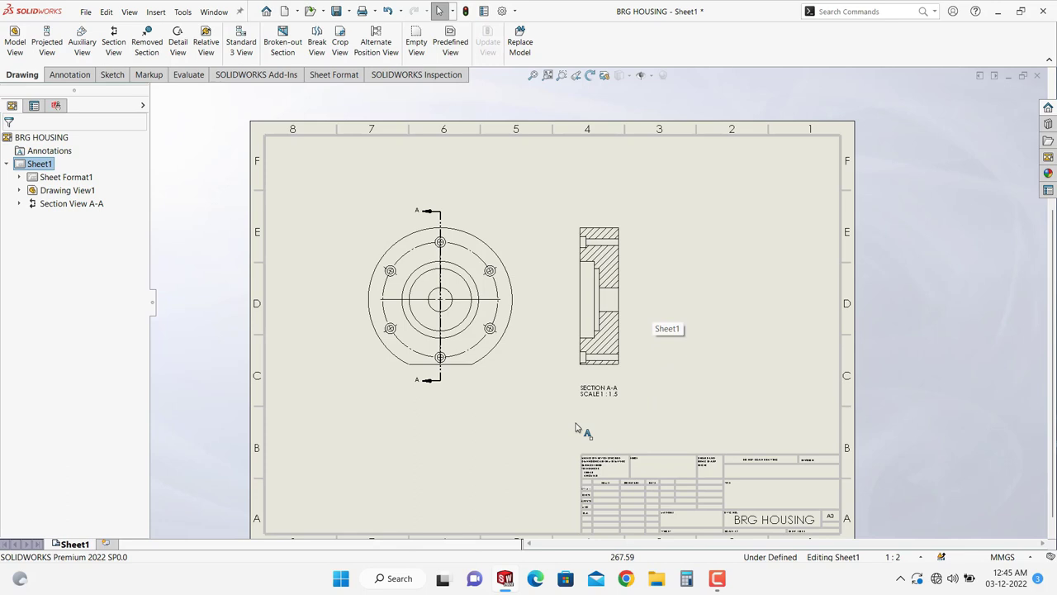
mouse_move(507, 582)
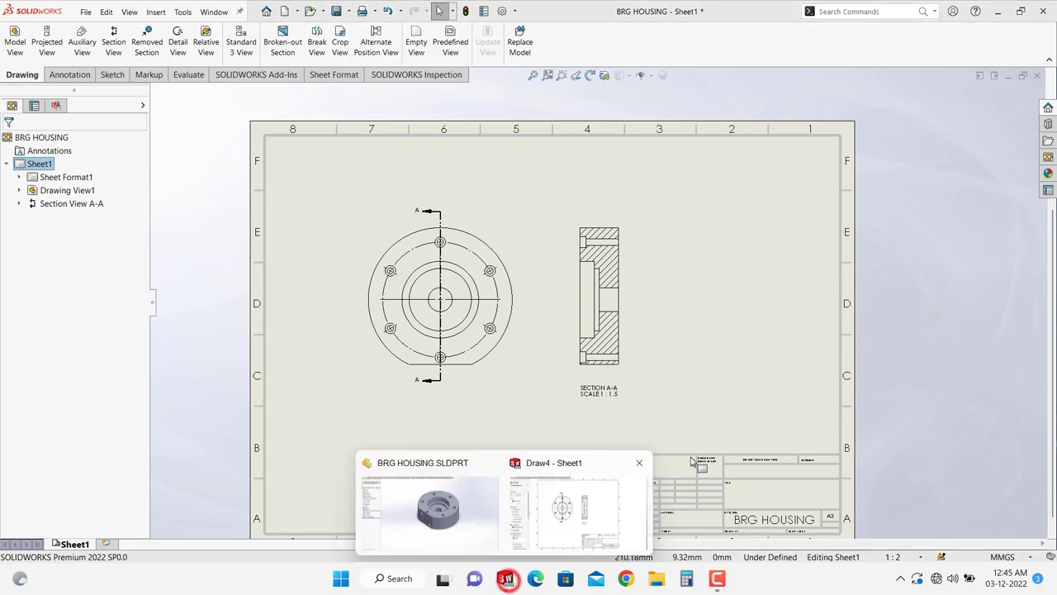
left_click(465, 498)
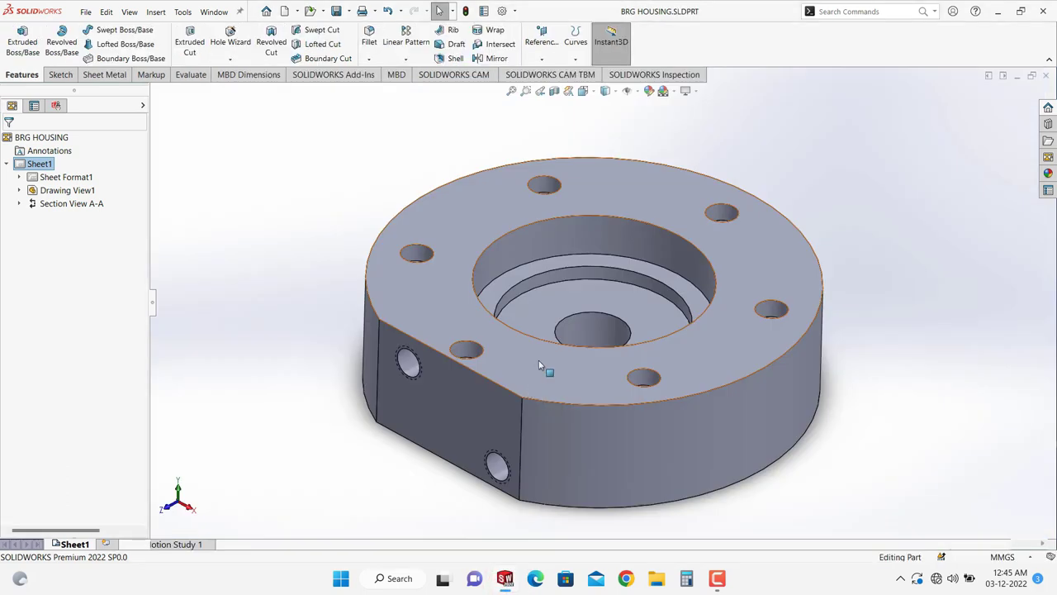
scroll(622, 330, "up", 2)
middle_click_drag(750, 347, 600, 308)
scroll(600, 308, "down", 6)
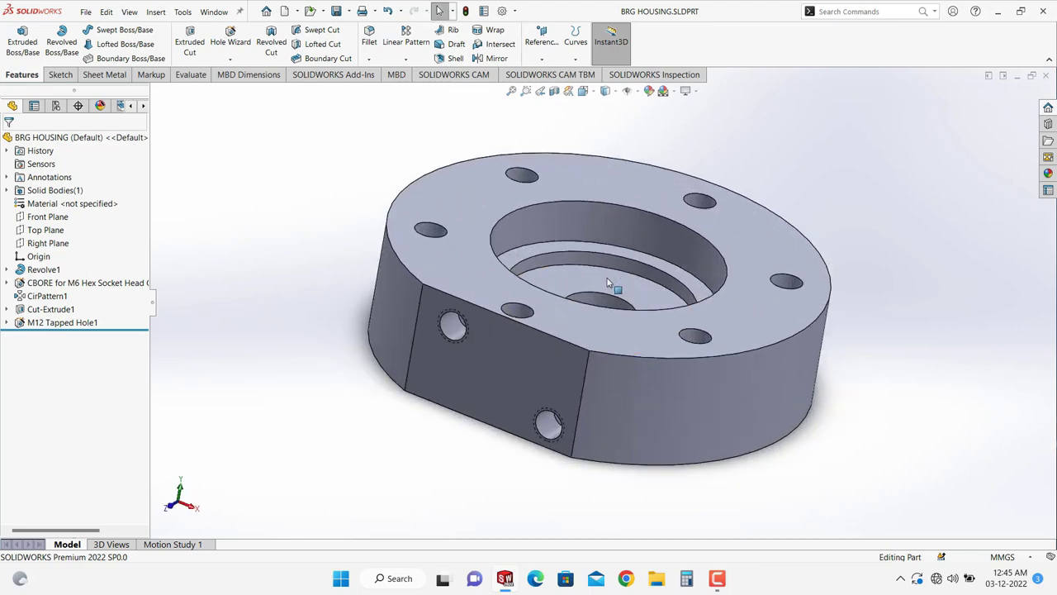
mouse_move(521, 562)
left_click(550, 458)
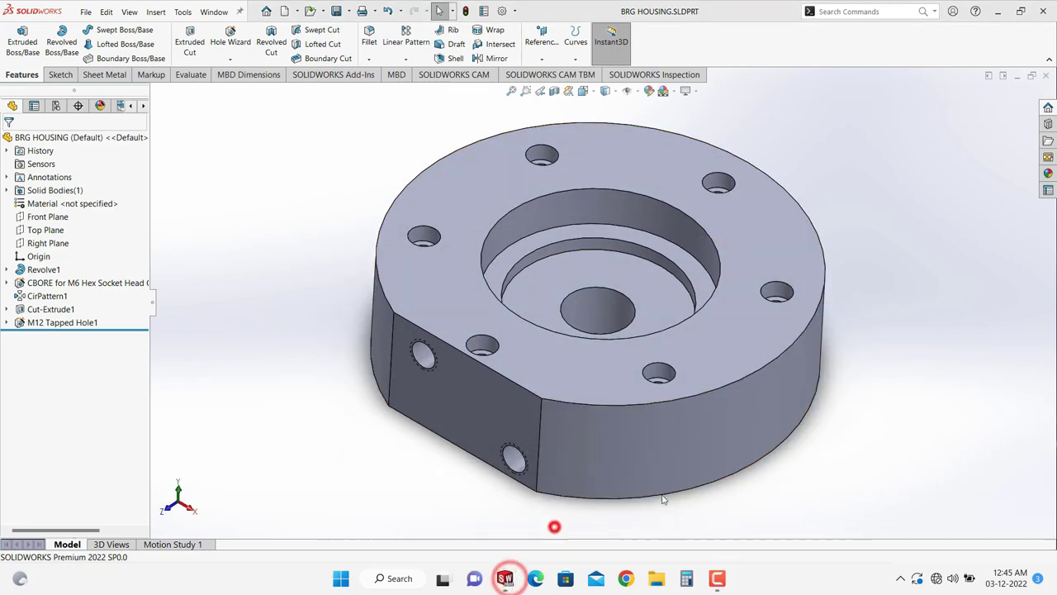
Search commands for '3d' and drag 3D Drawing View onto the Drawing toolbar.
scroll(677, 248, "up", 3)
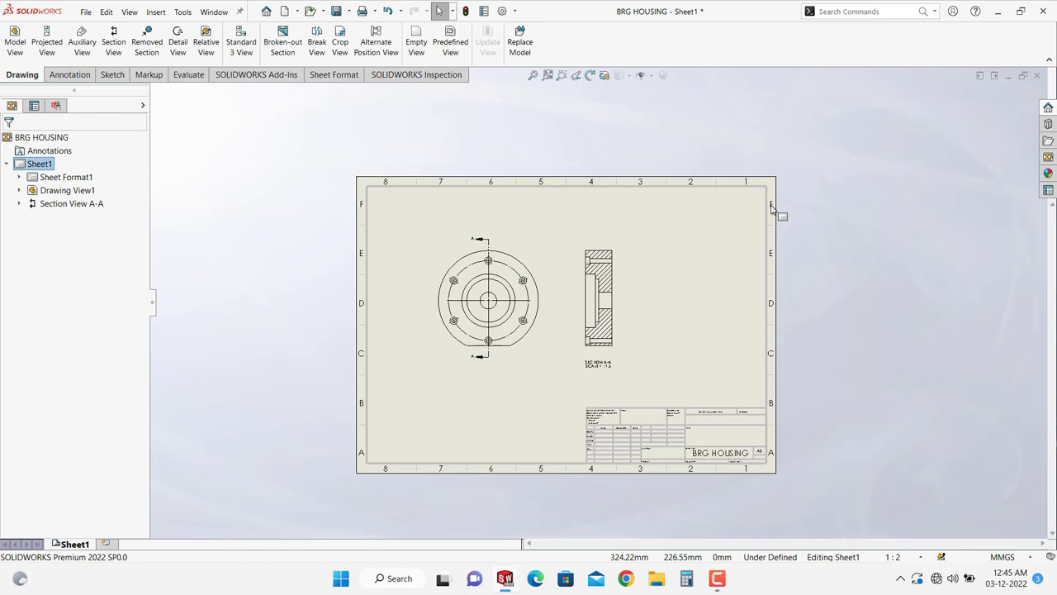
scroll(523, 331, "down", 3)
scroll(487, 359, "up", 3)
scroll(491, 361, "down", 3)
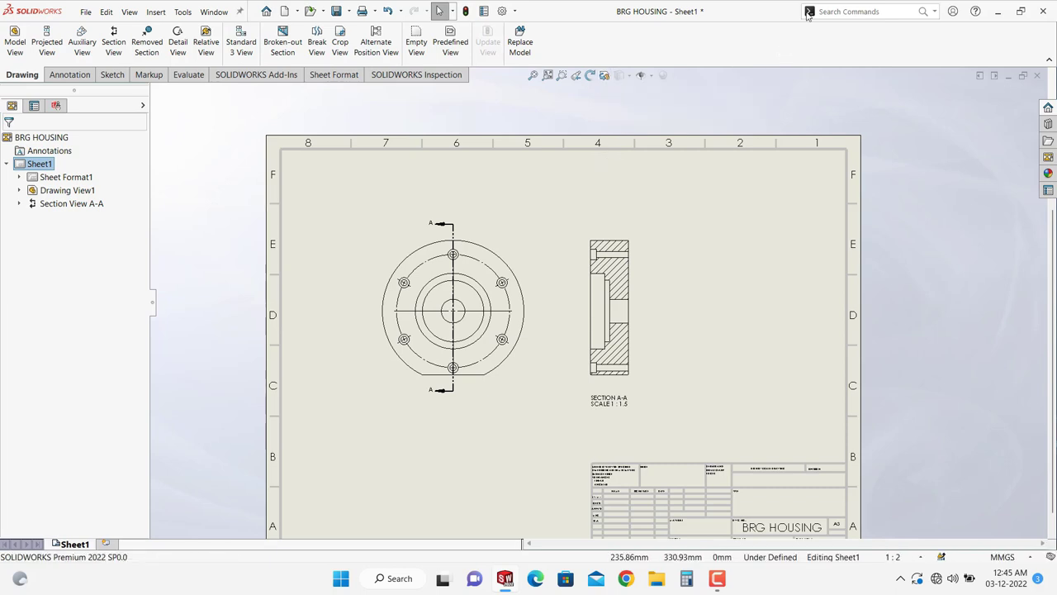
left_click(839, 11)
type("3")
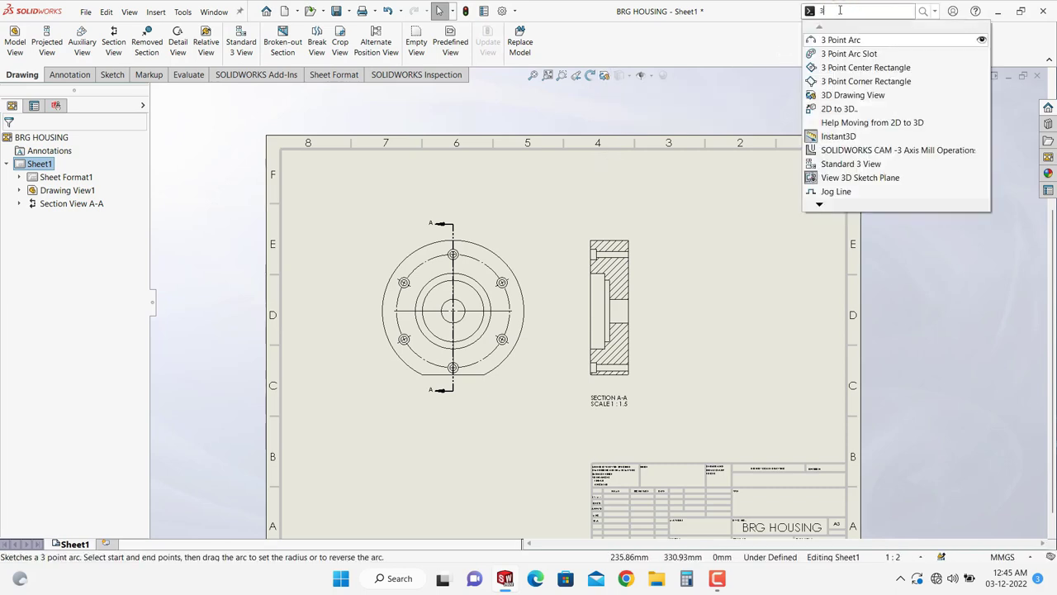
type("d")
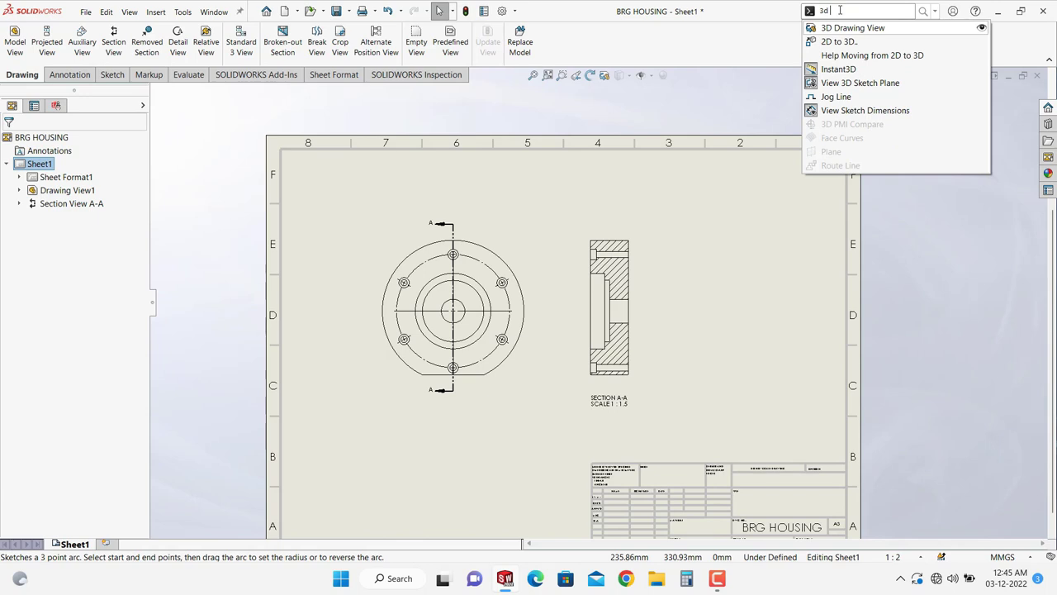
left_click_drag(852, 38, 721, 48)
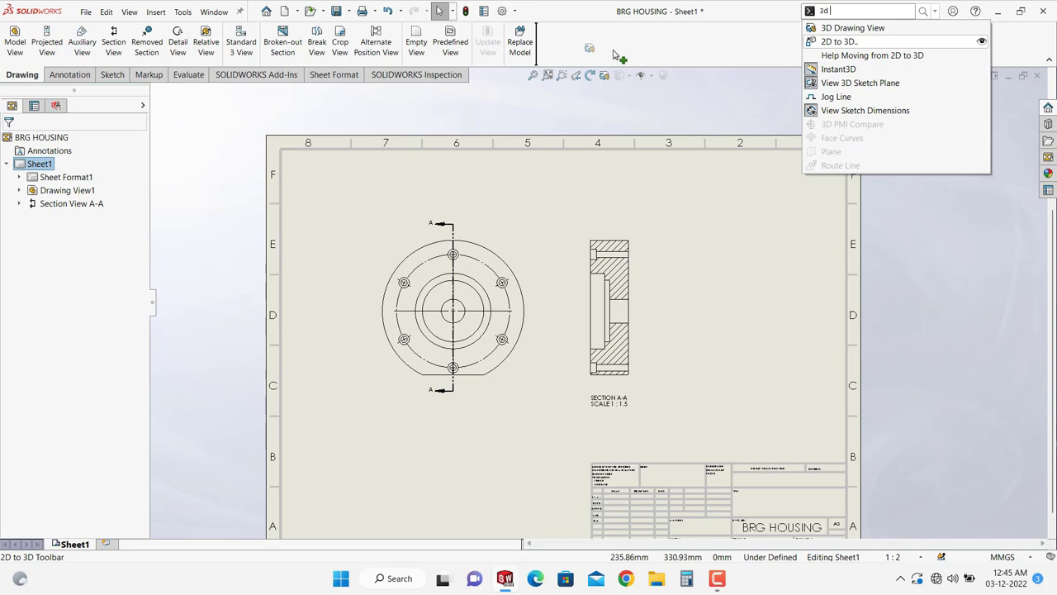
Rotate section view A-A into an isometric 3D cutaway, then move it further right.
left_click(628, 99)
left_click(629, 232)
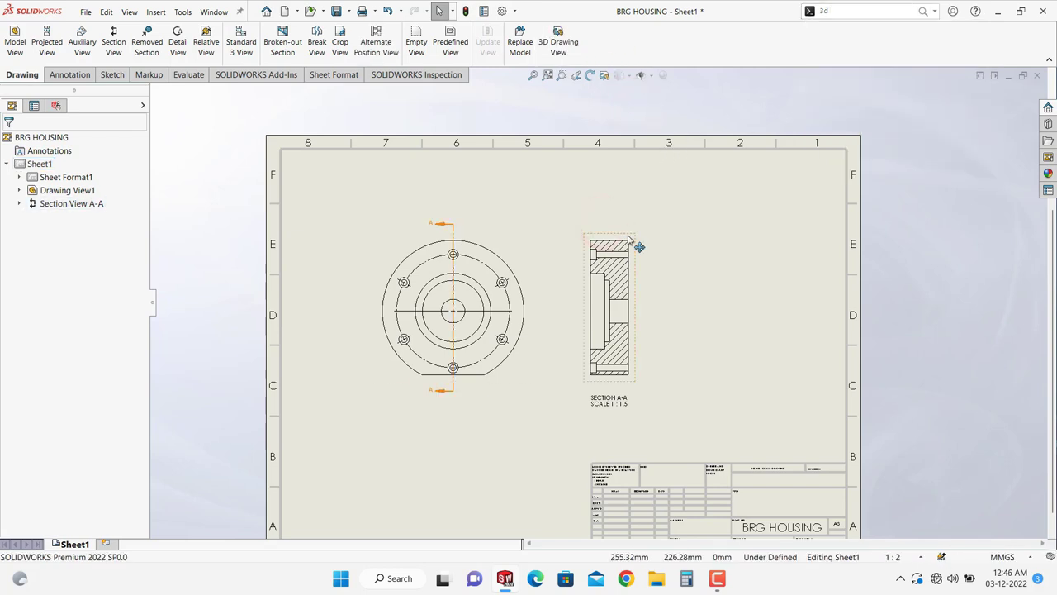
left_click(628, 232)
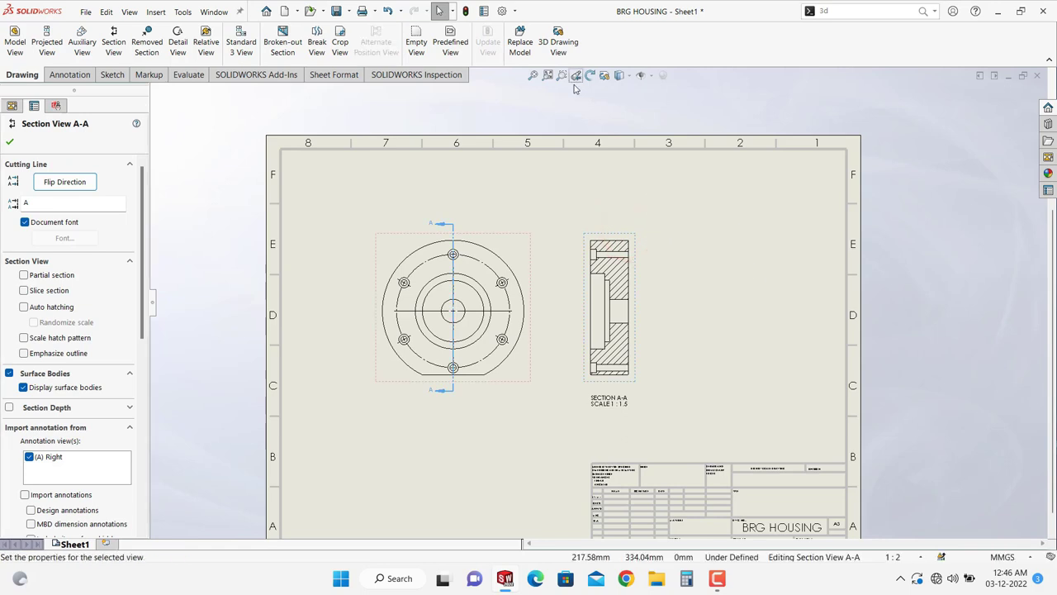
left_click(560, 39)
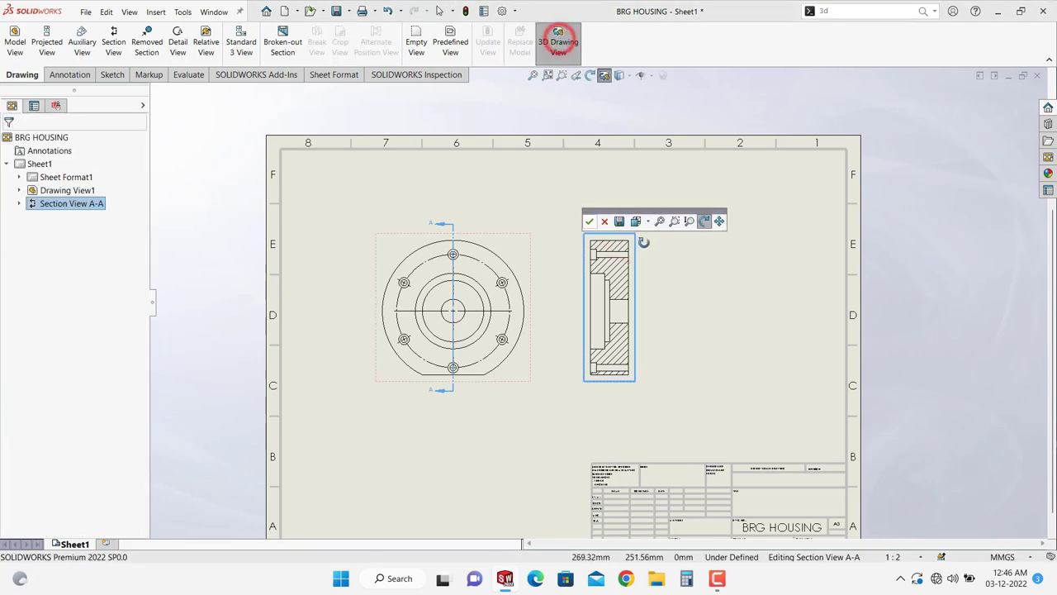
mouse_move(620, 255)
left_mouse_down()
mouse_move(676, 262)
mouse_move(583, 321)
mouse_move(680, 292)
mouse_move(586, 290)
mouse_move(633, 405)
mouse_move(615, 329)
mouse_move(590, 334)
mouse_move(599, 358)
left_mouse_up()
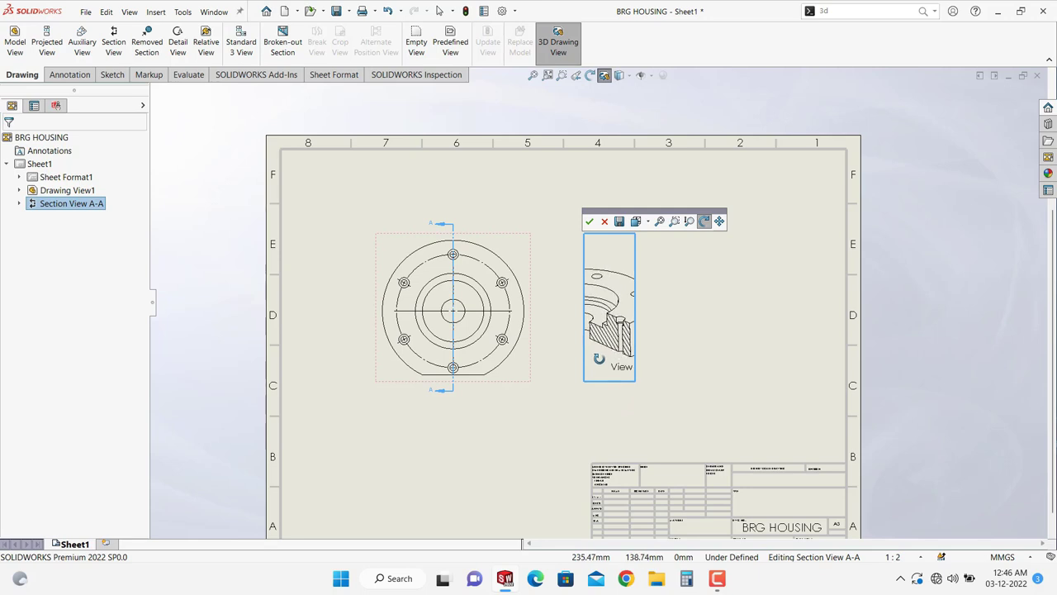
left_click(590, 221)
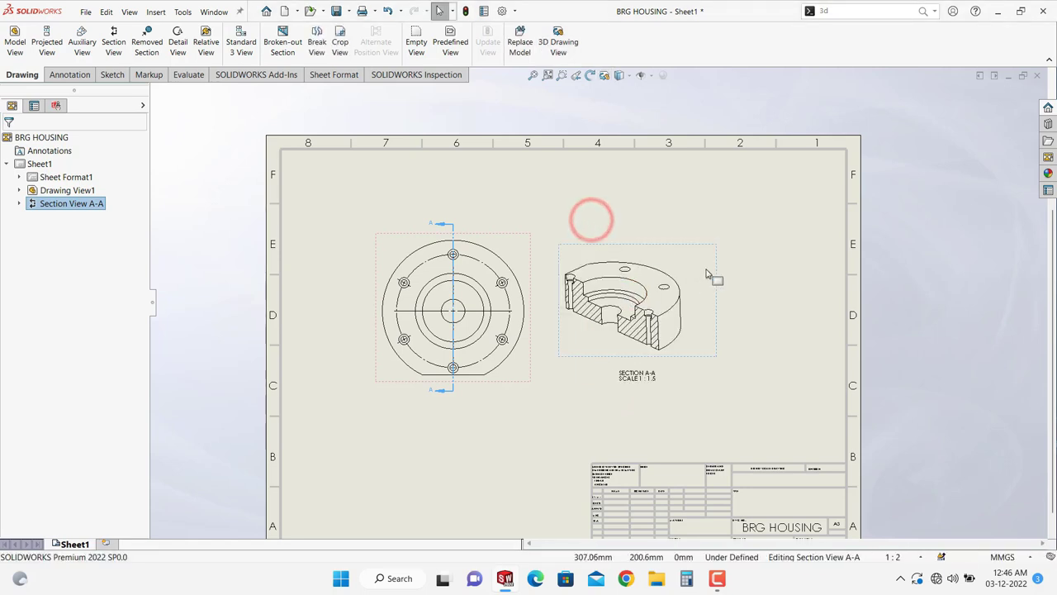
left_click_drag(717, 280, 761, 249)
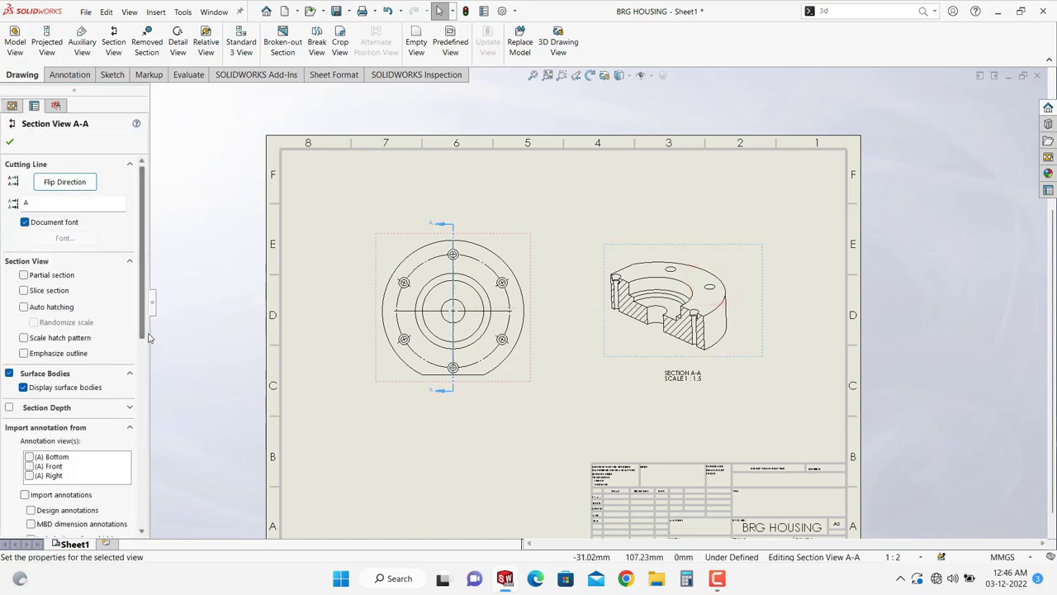
Switch section view A-A's display style from the parent style to Shaded With Edges.
scroll(143, 332, "down", 5)
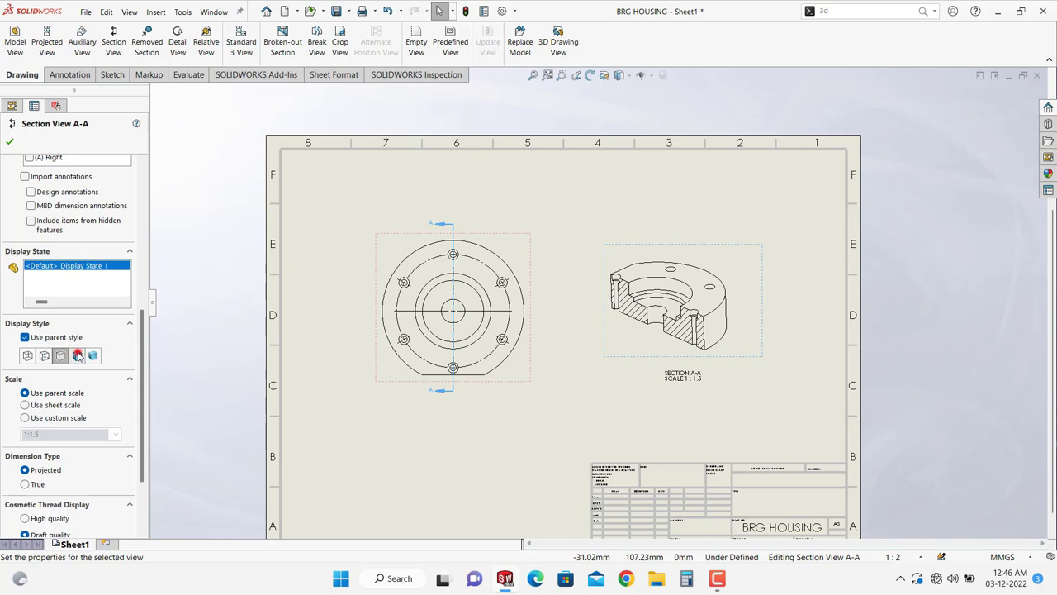
left_click(78, 355)
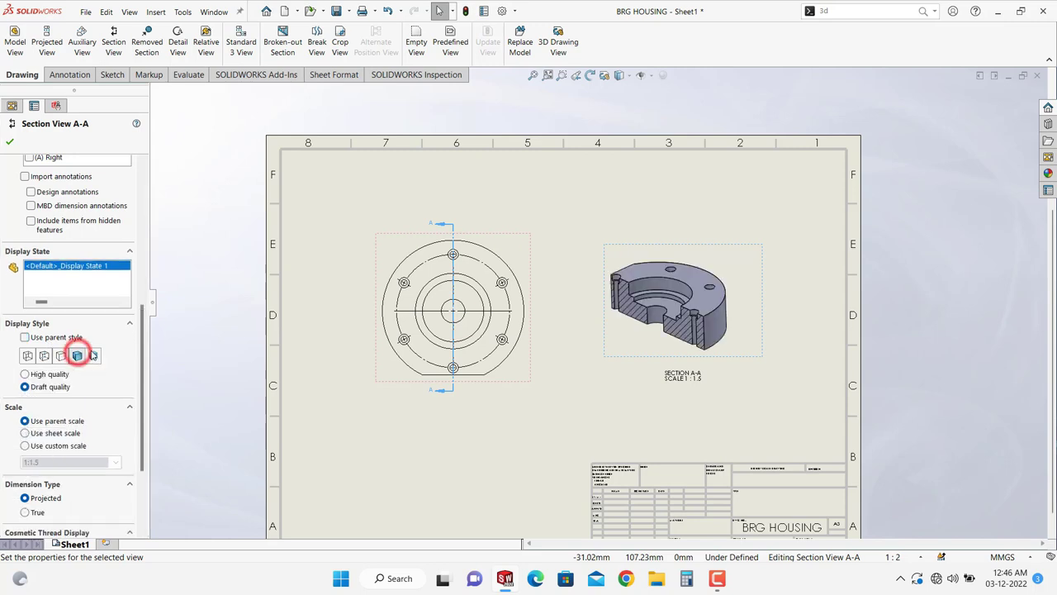
left_click(10, 144)
left_click(746, 355)
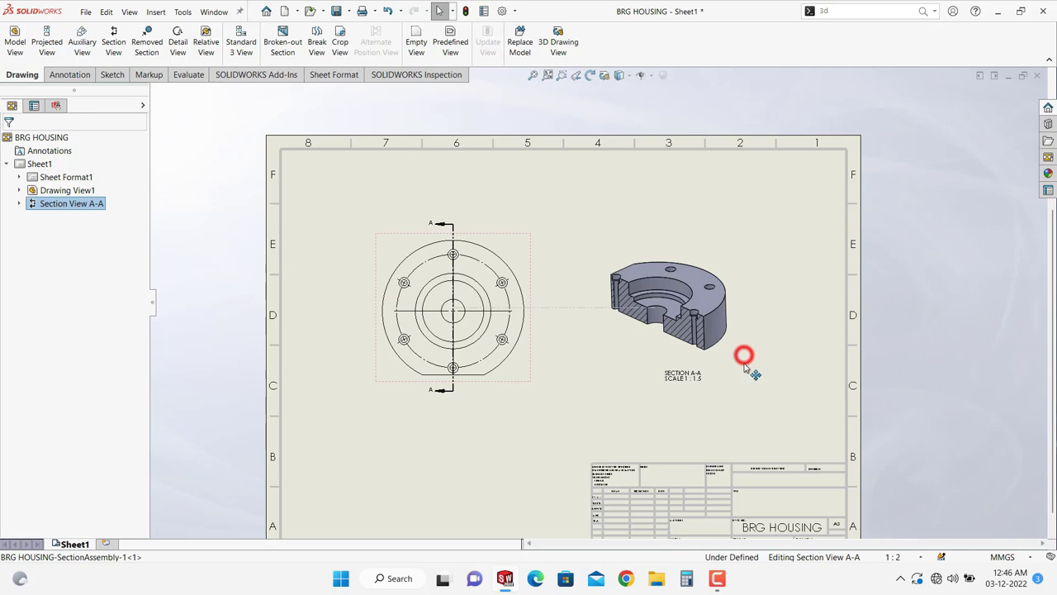
scroll(735, 343, "up", 2)
left_click(813, 315)
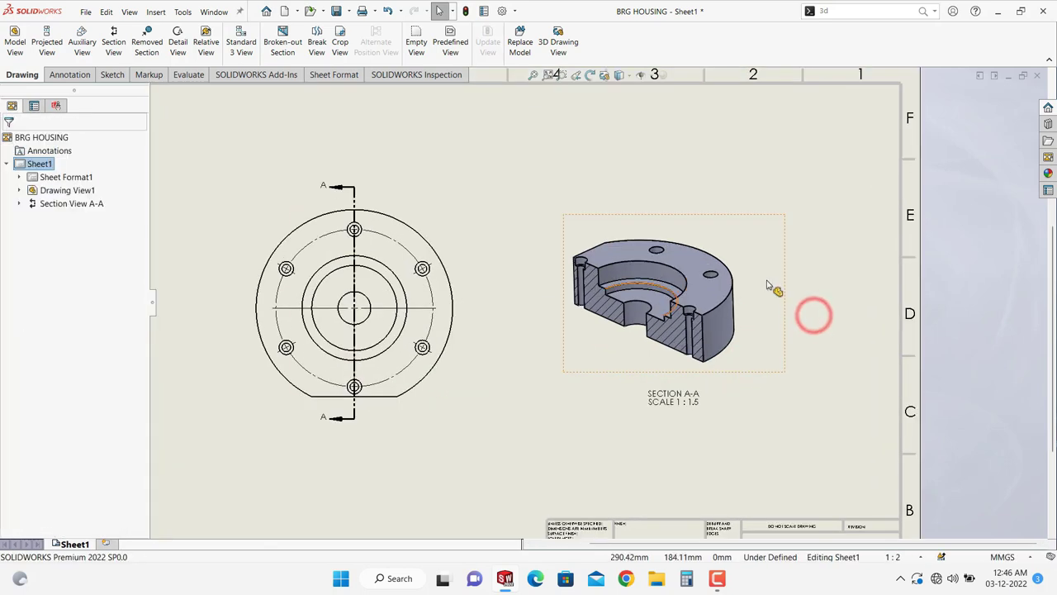
scroll(673, 227, "up", 2)
left_click(679, 212)
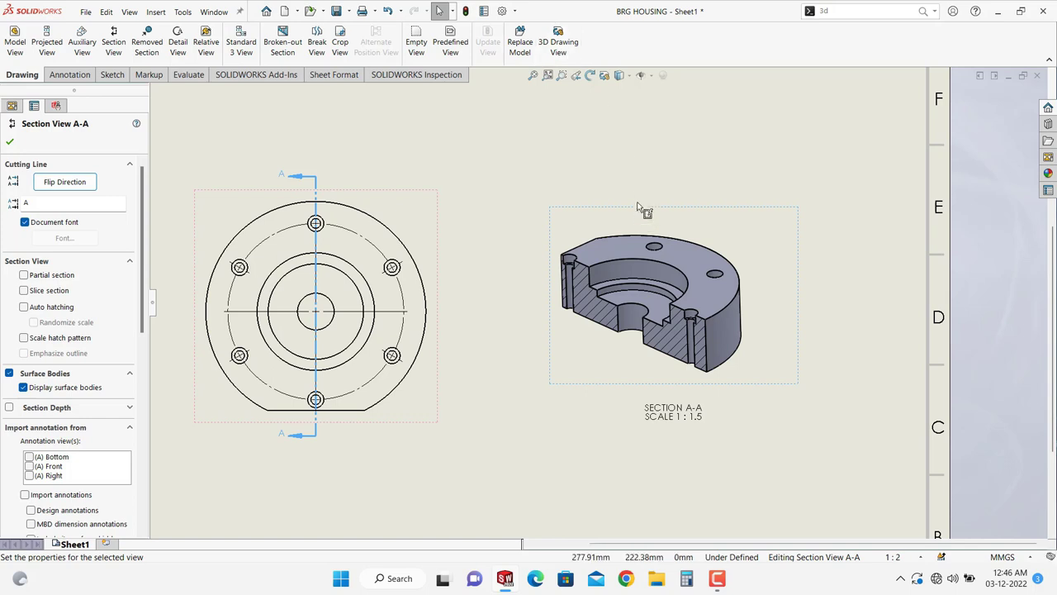
Turn section view A-A to a different 3D angle and exit 3D Drawing View.
left_click(559, 50)
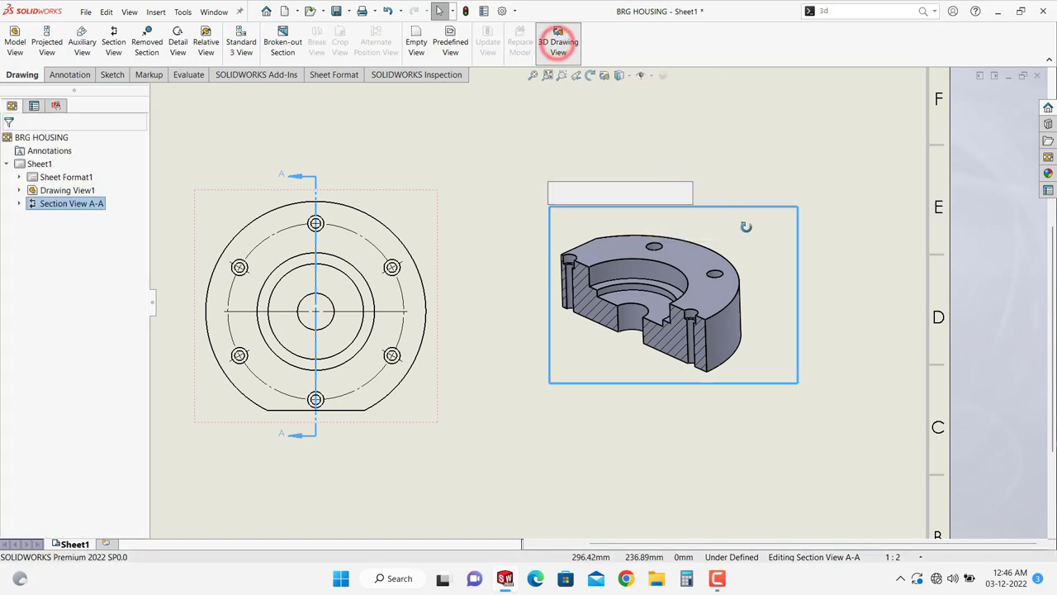
mouse_move(746, 253)
left_mouse_down()
mouse_move(749, 307)
mouse_move(867, 237)
mouse_move(878, 338)
mouse_move(809, 271)
mouse_move(845, 292)
mouse_move(845, 243)
mouse_move(834, 323)
mouse_move(852, 324)
left_mouse_up()
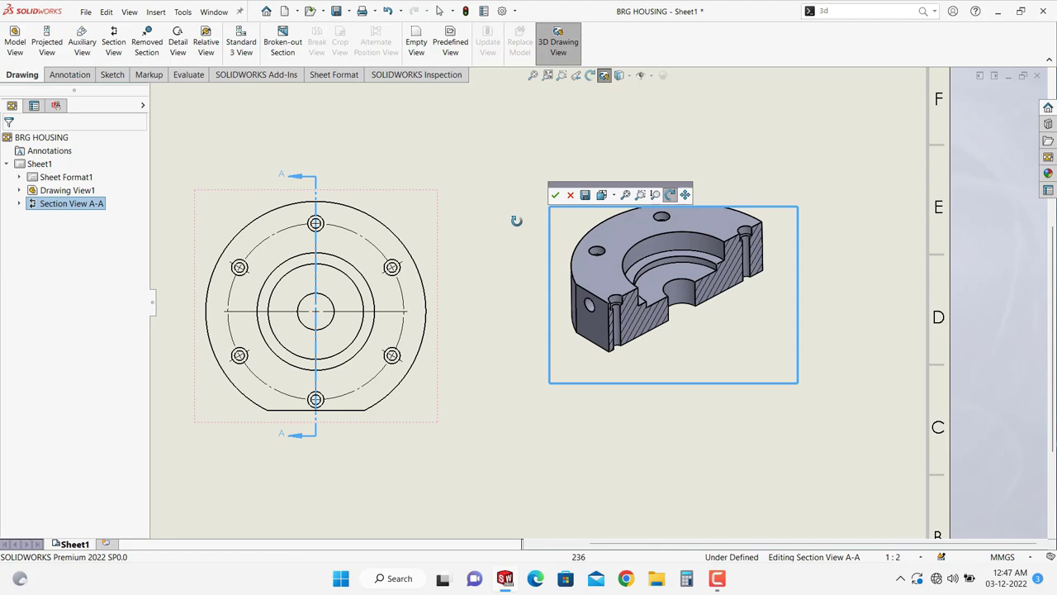
left_click(555, 198)
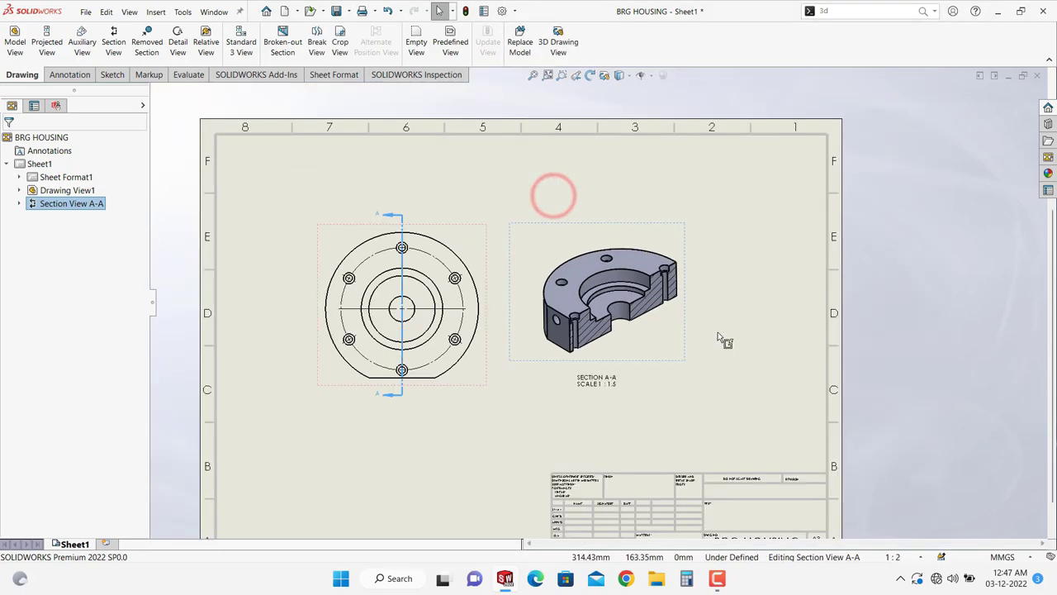
left_click(205, 268)
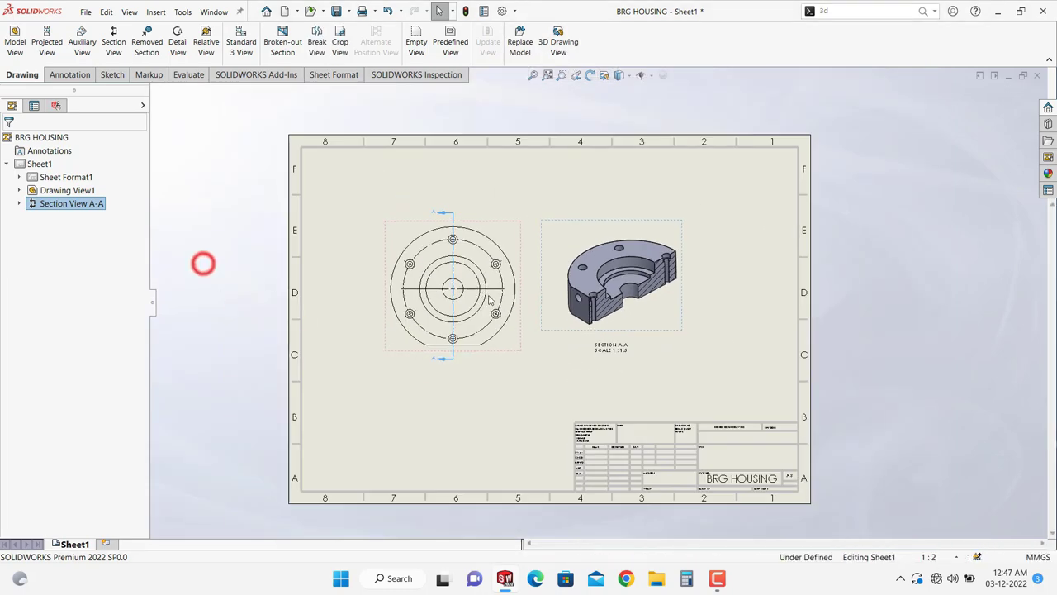
Shift section view A-A a little to the right and close its properties.
scroll(438, 291, "down", 2)
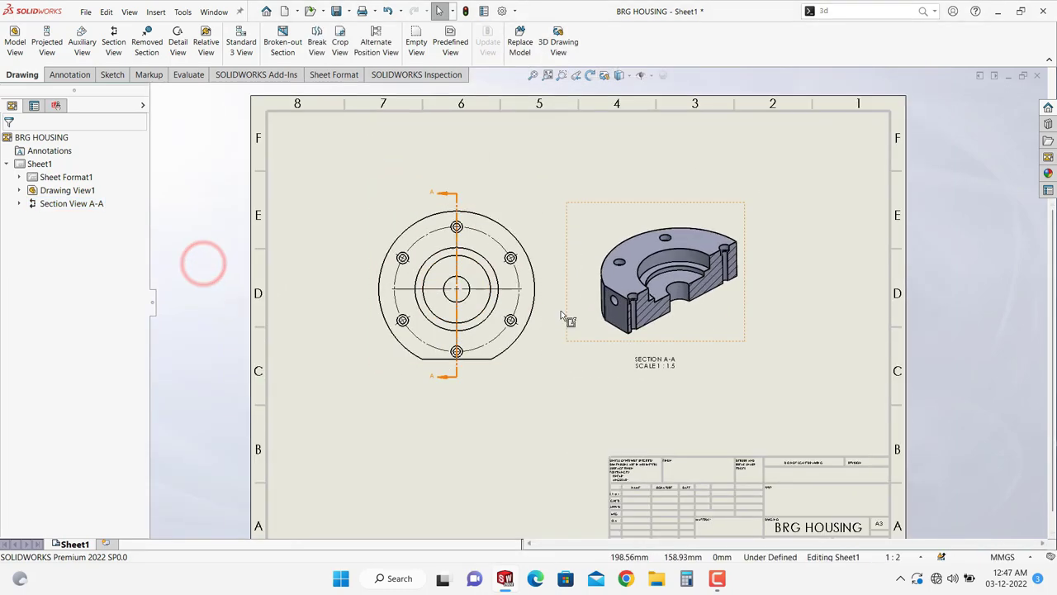
left_click(603, 341)
left_click_drag(671, 347, 751, 347)
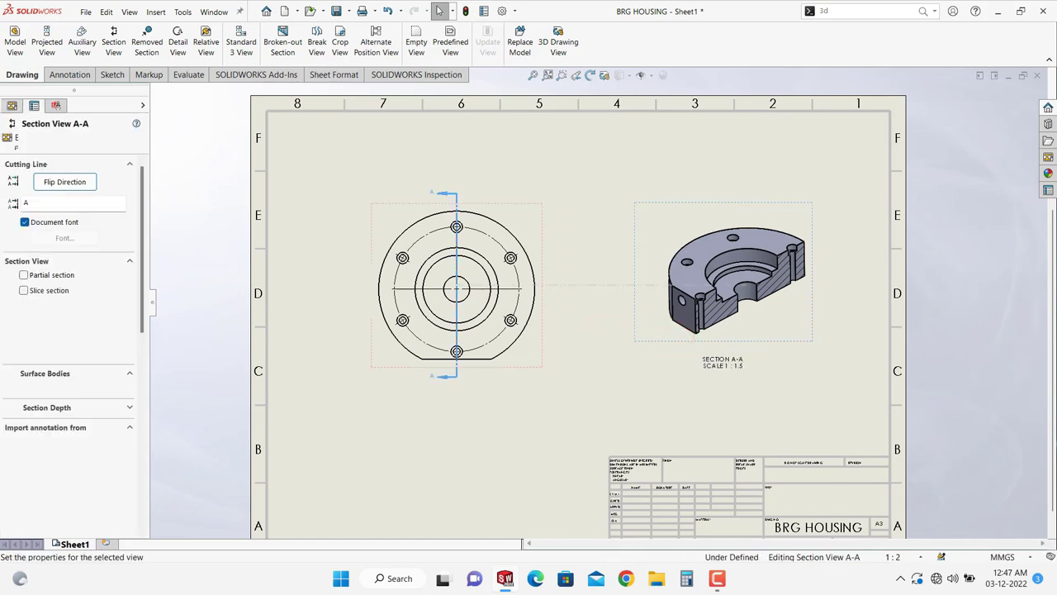
mouse_move(669, 342)
left_mouse_down()
mouse_move(620, 349)
mouse_move(654, 349)
mouse_move(644, 347)
left_mouse_up()
key("z")
left_click(821, 345)
scroll(686, 341, "down", 2)
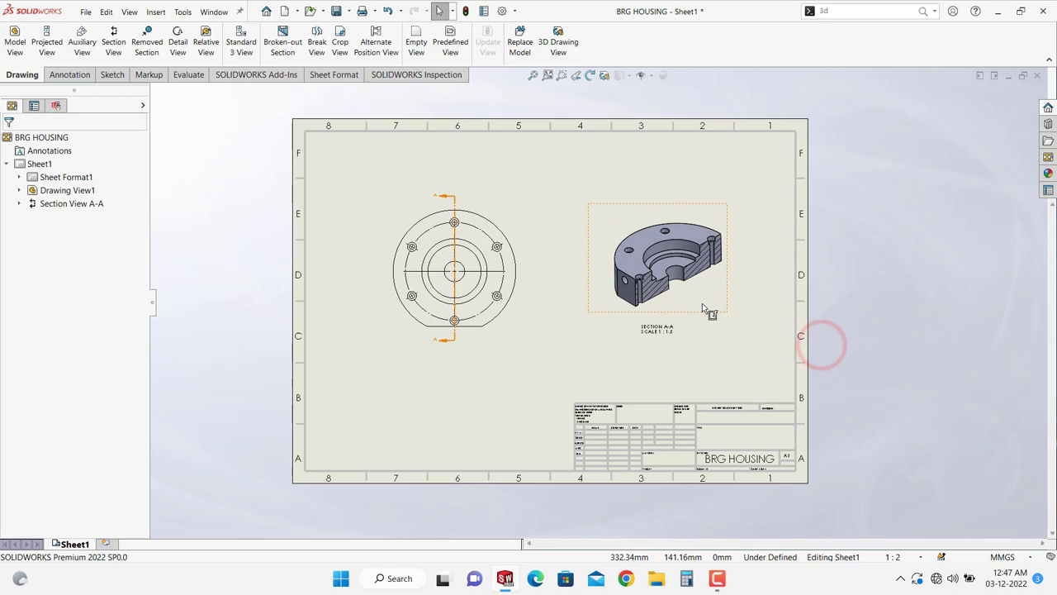
Break section view A-A's alignment with the front view and drag it to the upper right.
left_click(708, 291)
right_click(709, 288)
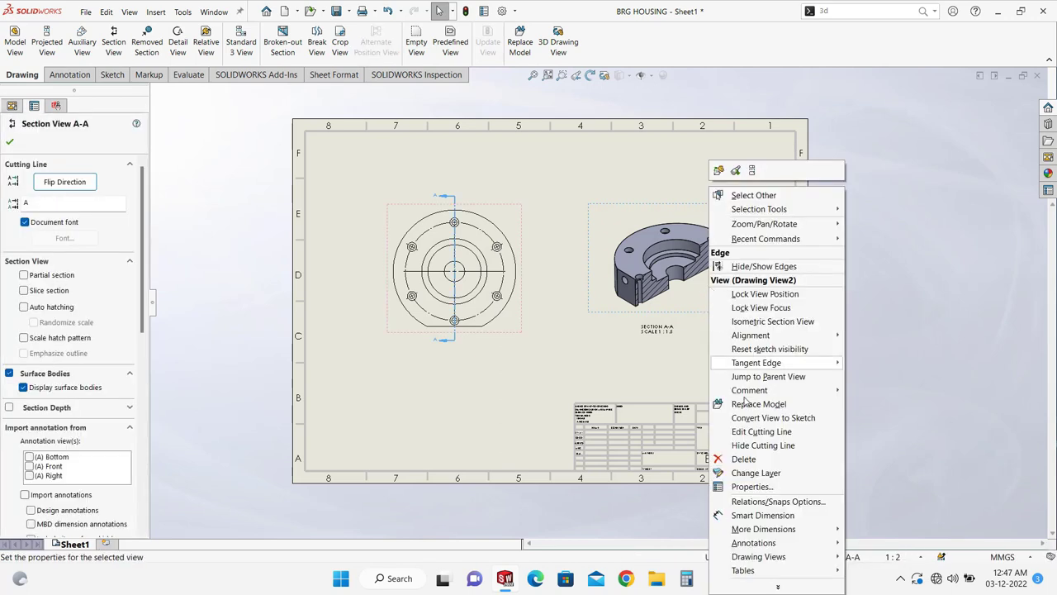
mouse_move(774, 335)
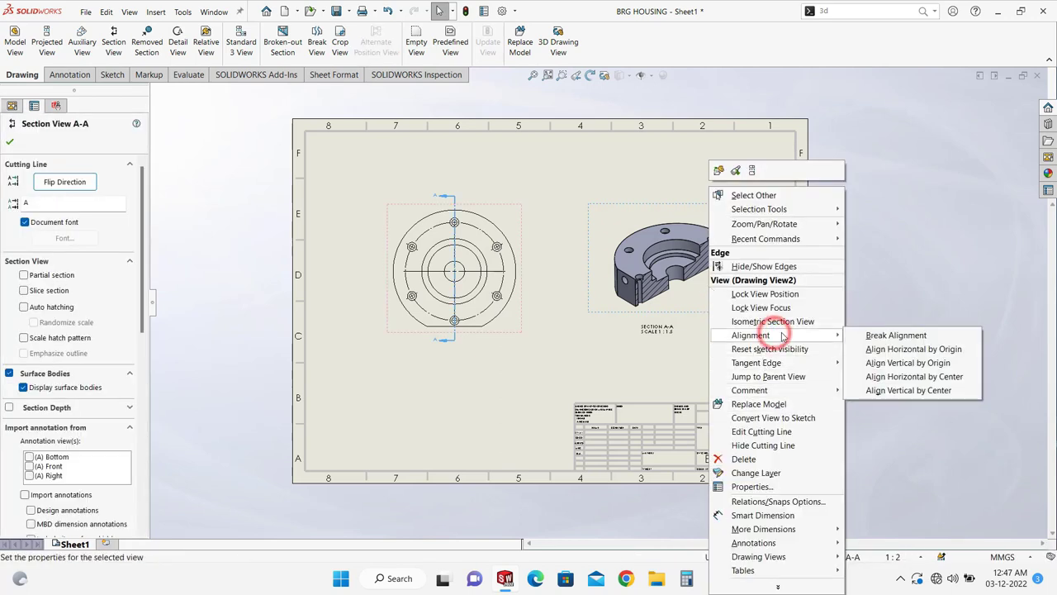
left_click(896, 336)
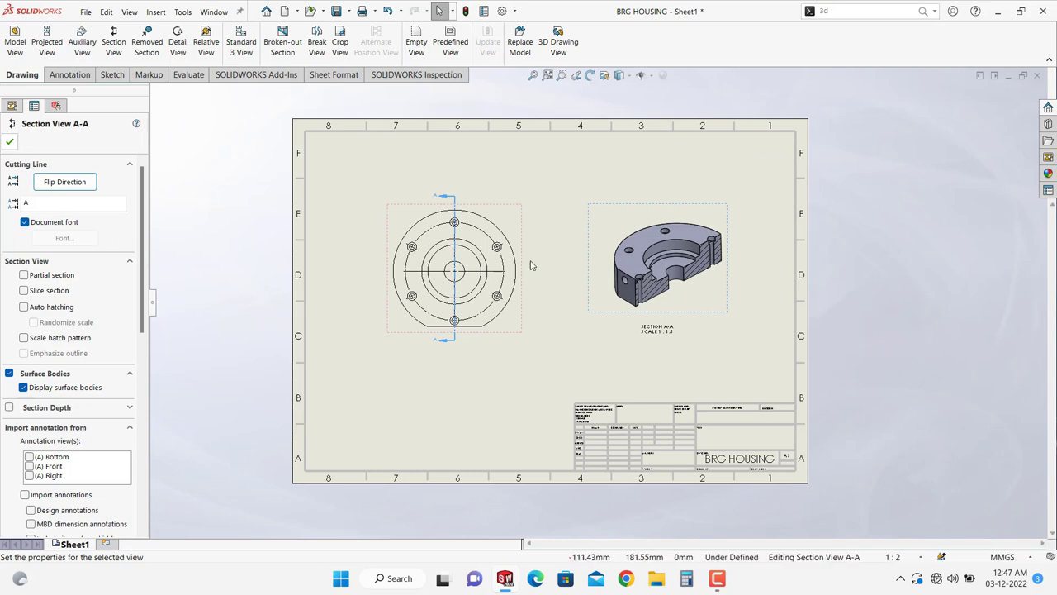
mouse_move(676, 312)
left_mouse_down()
mouse_move(703, 246)
mouse_move(692, 375)
mouse_move(705, 249)
left_mouse_up()
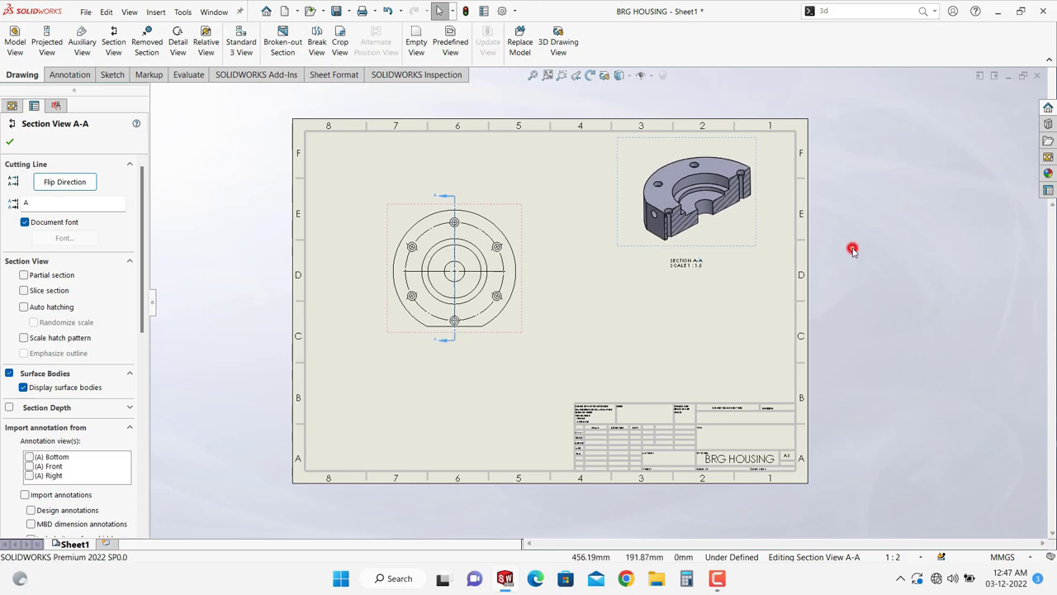
scroll(632, 245, "down", 10)
scroll(632, 245, "up", 2)
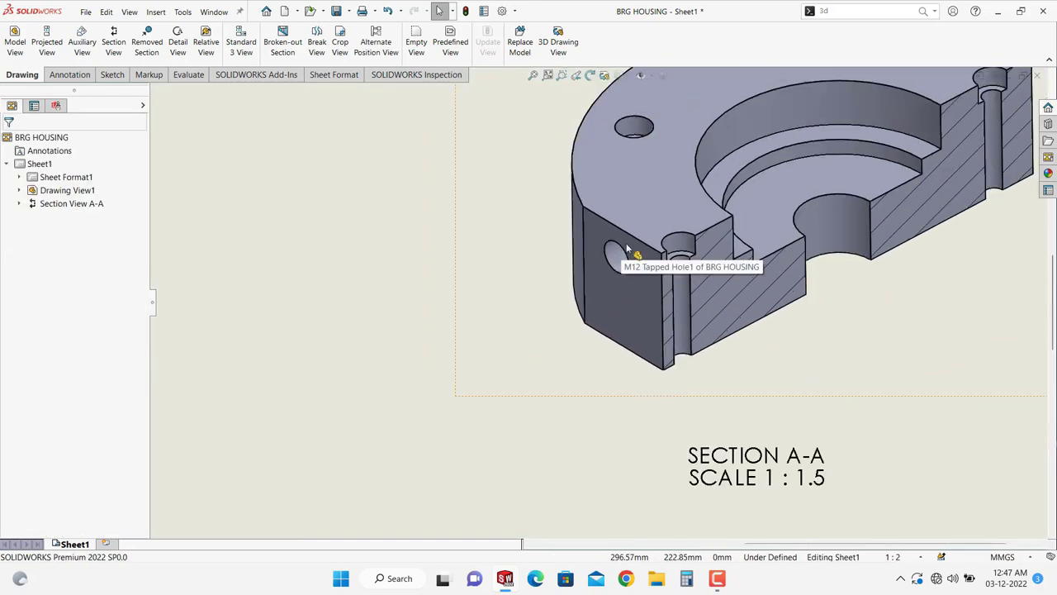
scroll(625, 256, "down", 5)
scroll(607, 301, "up", 4)
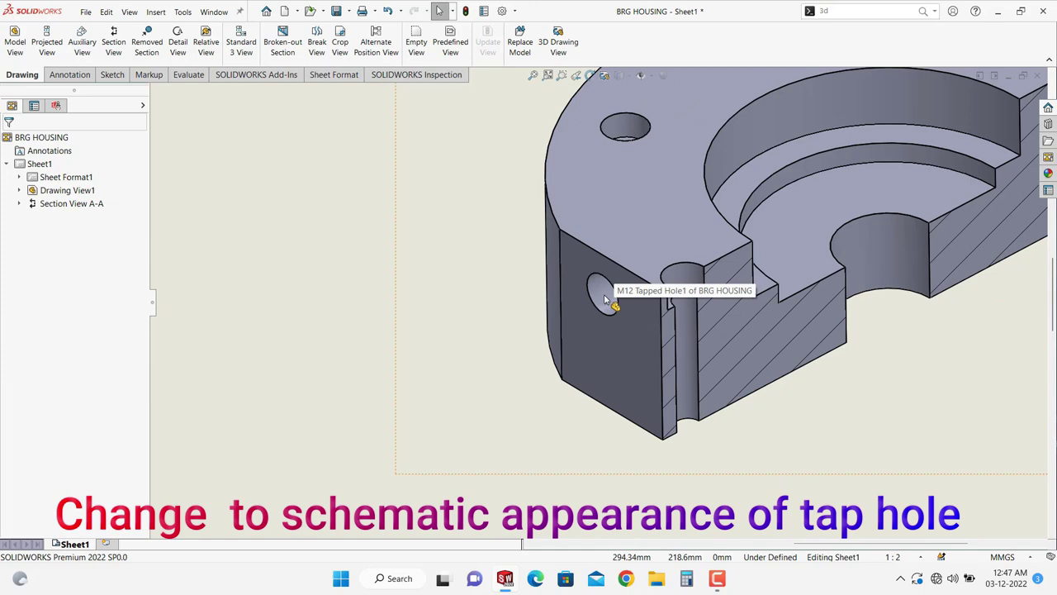
scroll(607, 301, "down", 2)
scroll(627, 306, "up", 9)
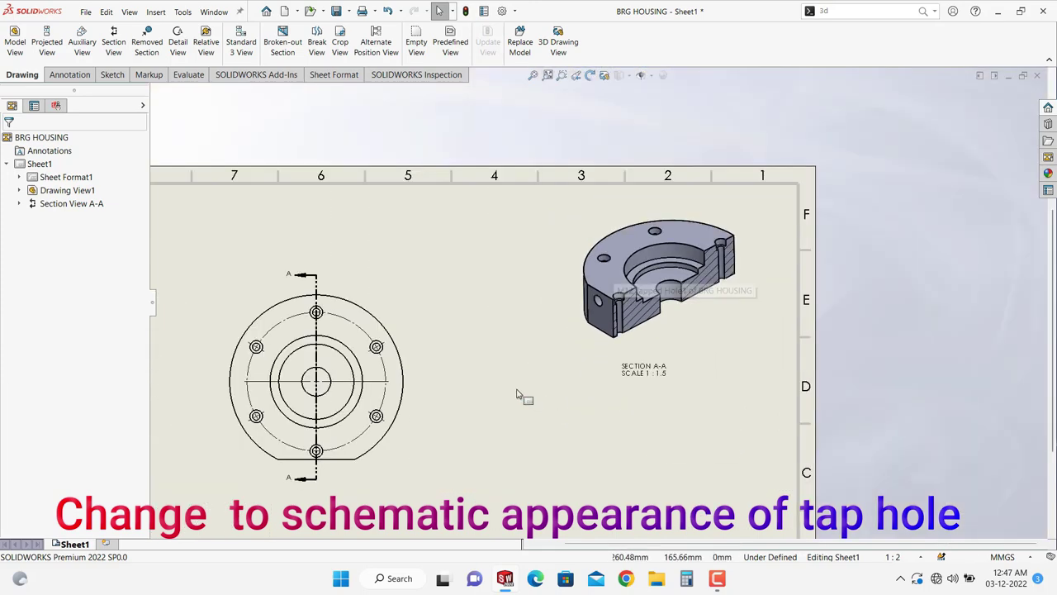
scroll(498, 376, "down", 2)
scroll(537, 347, "up", 3)
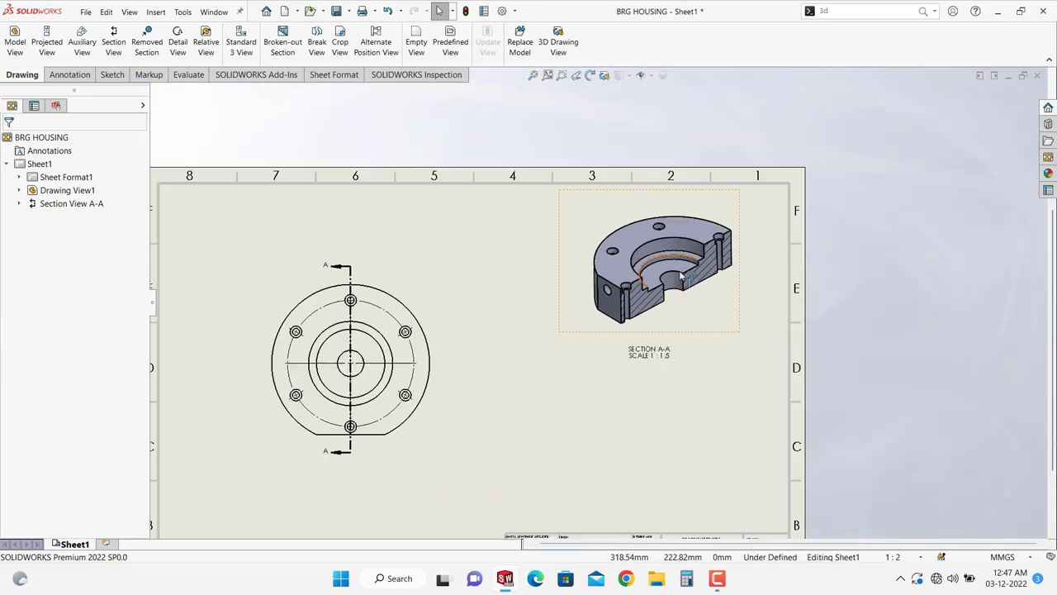
scroll(586, 333, "down", 5)
scroll(641, 293, "down", 2)
scroll(603, 289, "up", 5)
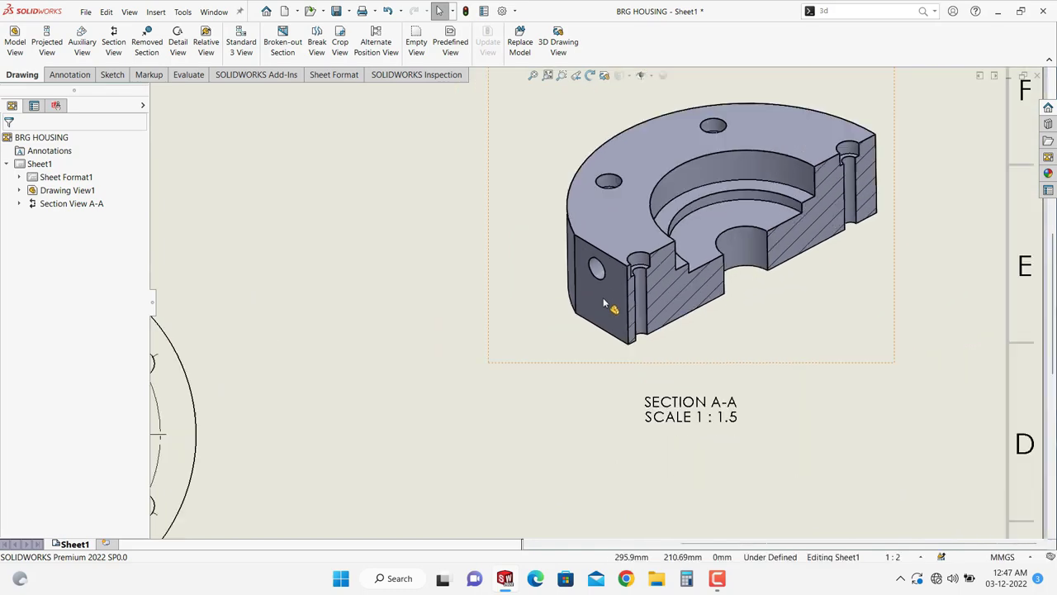
scroll(607, 297, "down", 4)
scroll(603, 296, "down", 4)
scroll(606, 302, "up", 6)
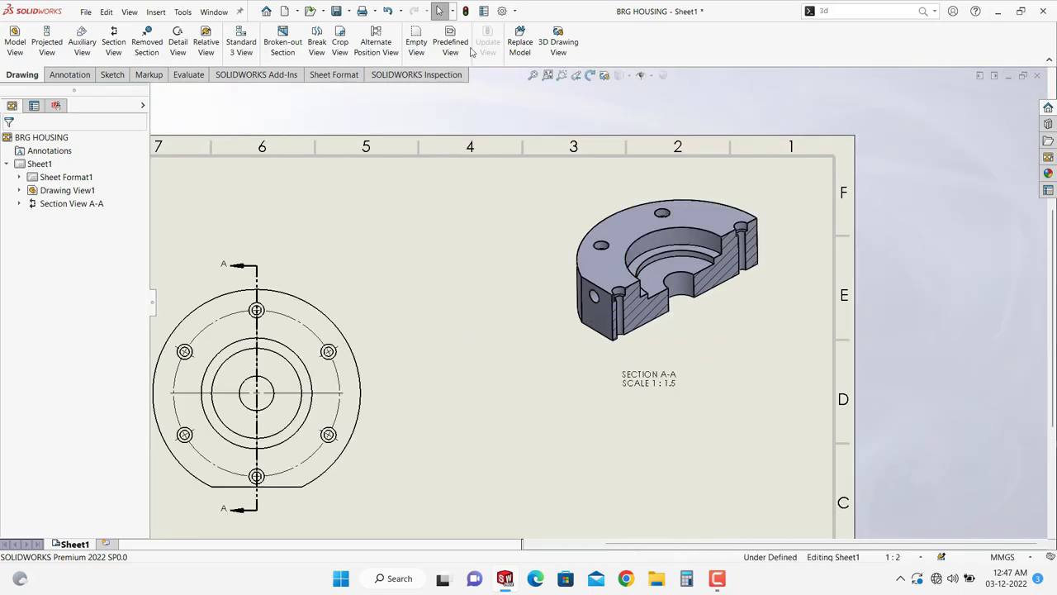
Enable Shaded cosmetic threads under Document Properties > Detailing.
left_click(502, 11)
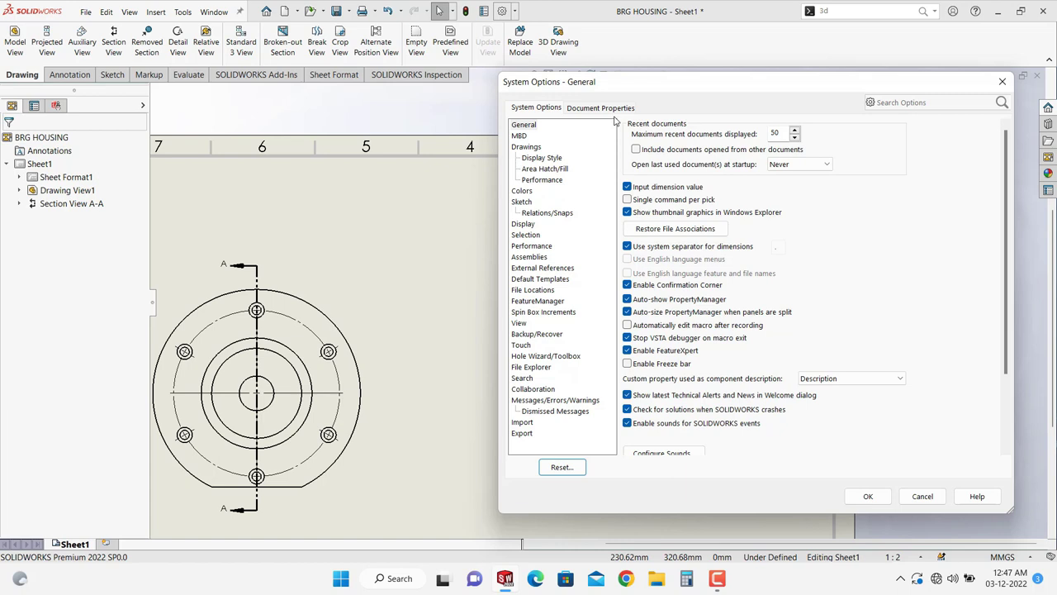
left_click(607, 109)
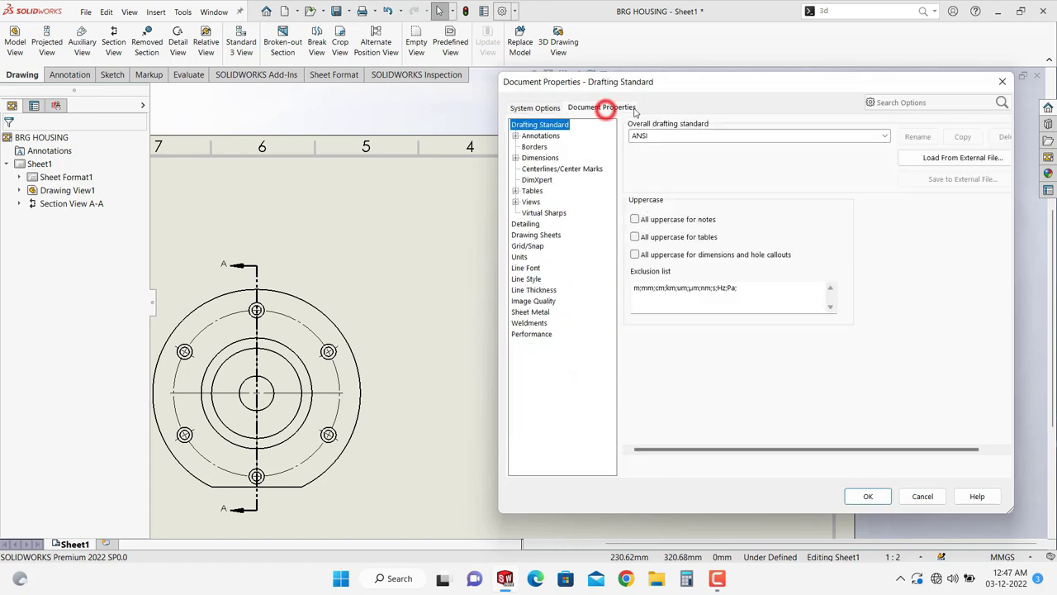
left_click(532, 225)
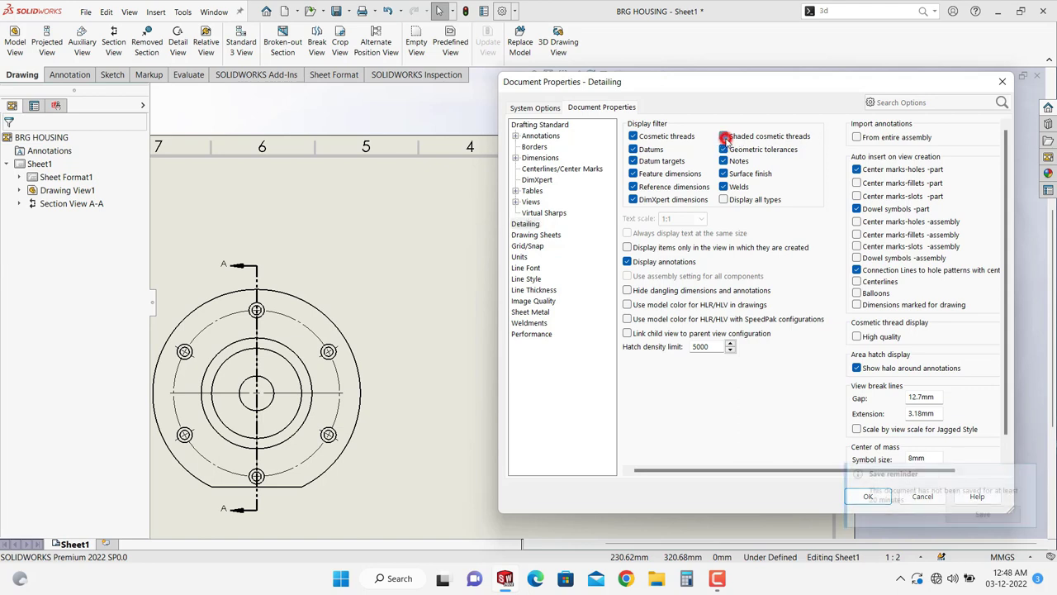
left_click(724, 137)
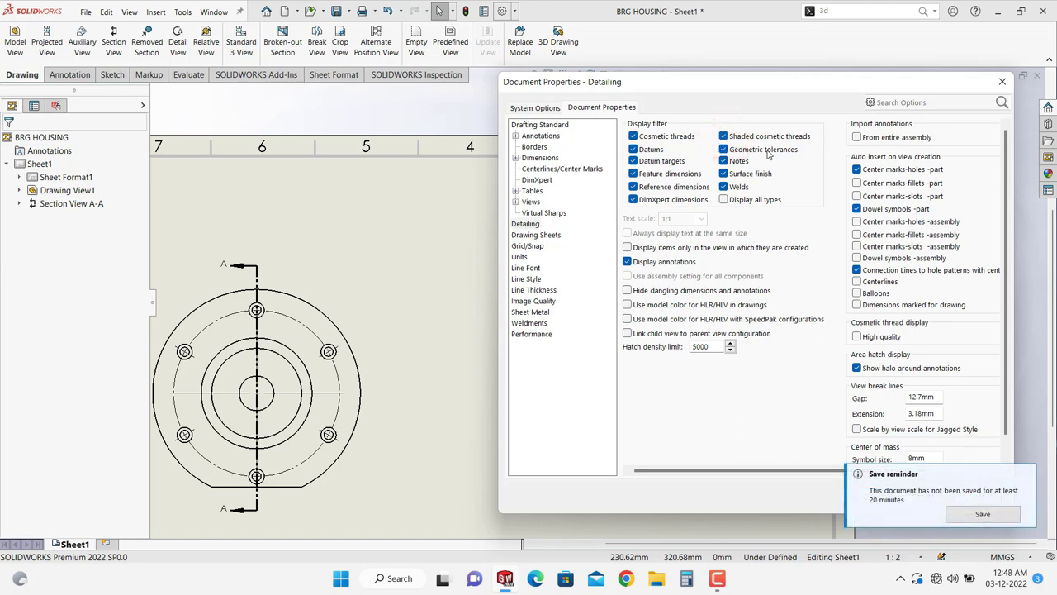
left_click_drag(744, 93, 655, 32)
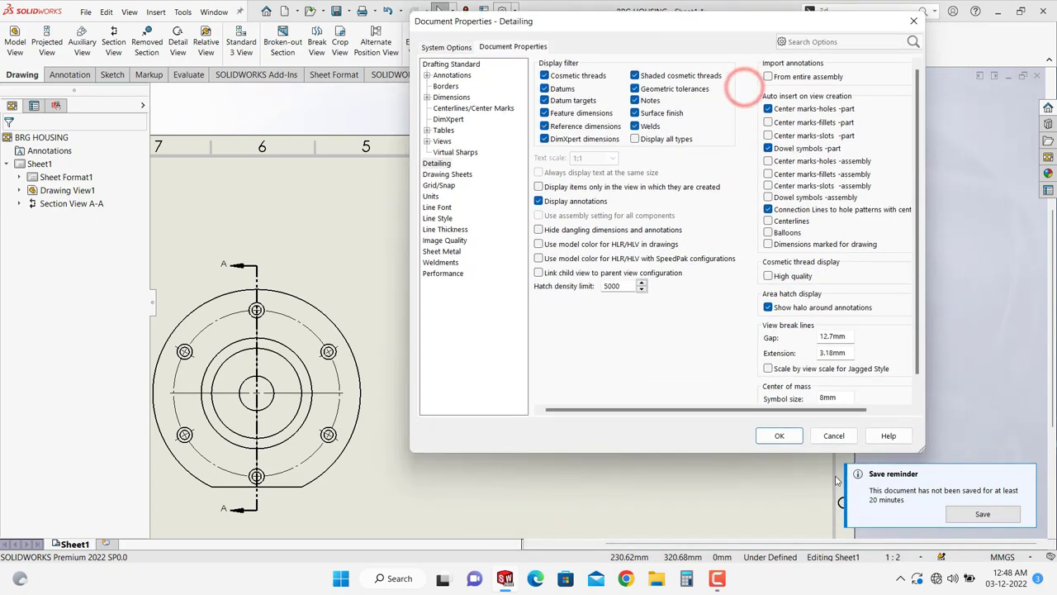
left_click(777, 436)
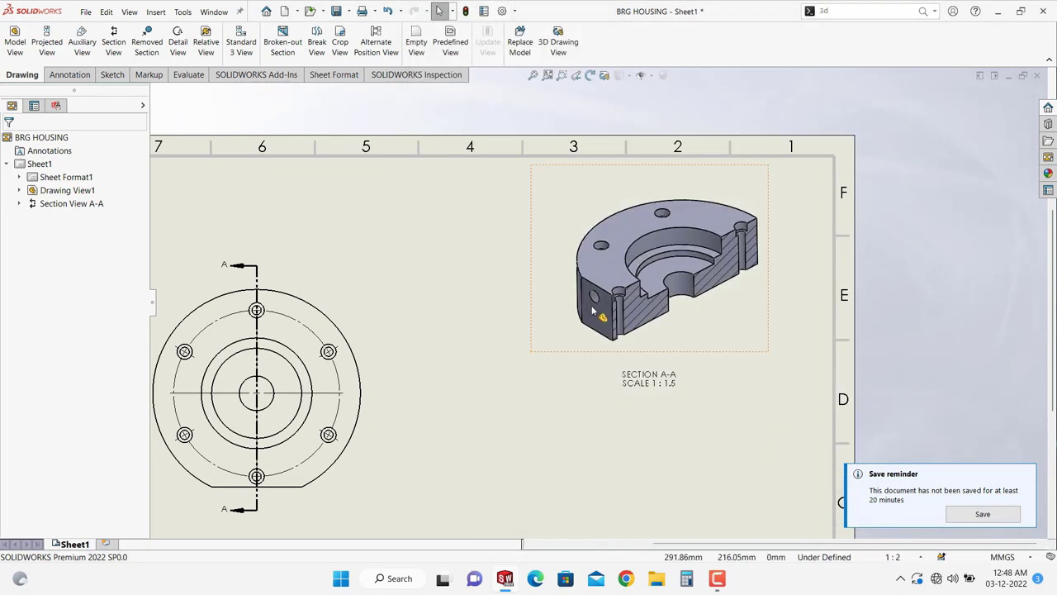
scroll(603, 299, "down", 4)
scroll(625, 304, "down", 4)
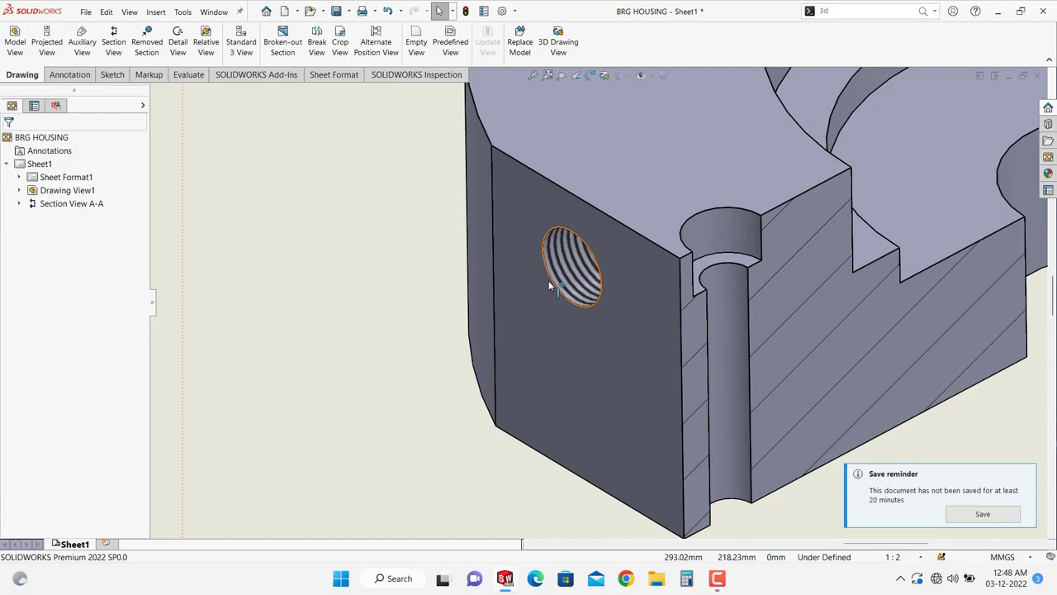
scroll(592, 289, "down", 3)
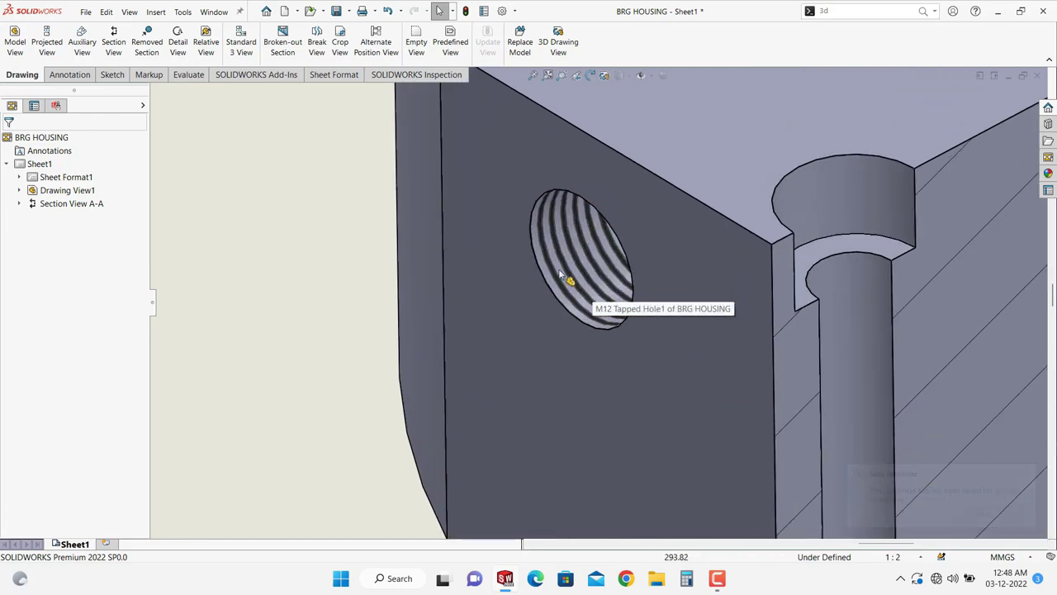
scroll(569, 288, "up", 10)
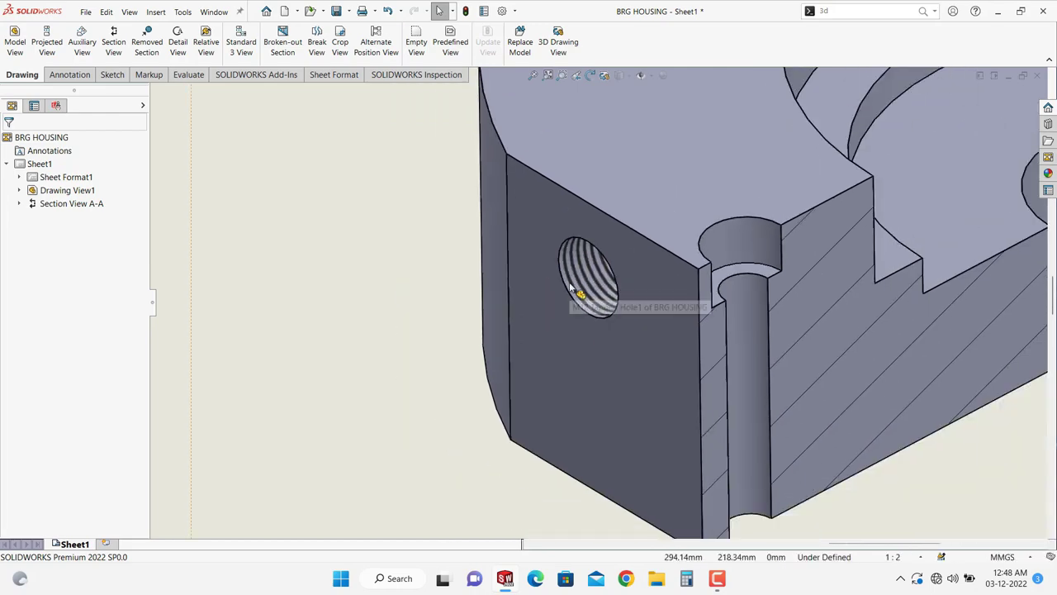
scroll(603, 343, "up", 5)
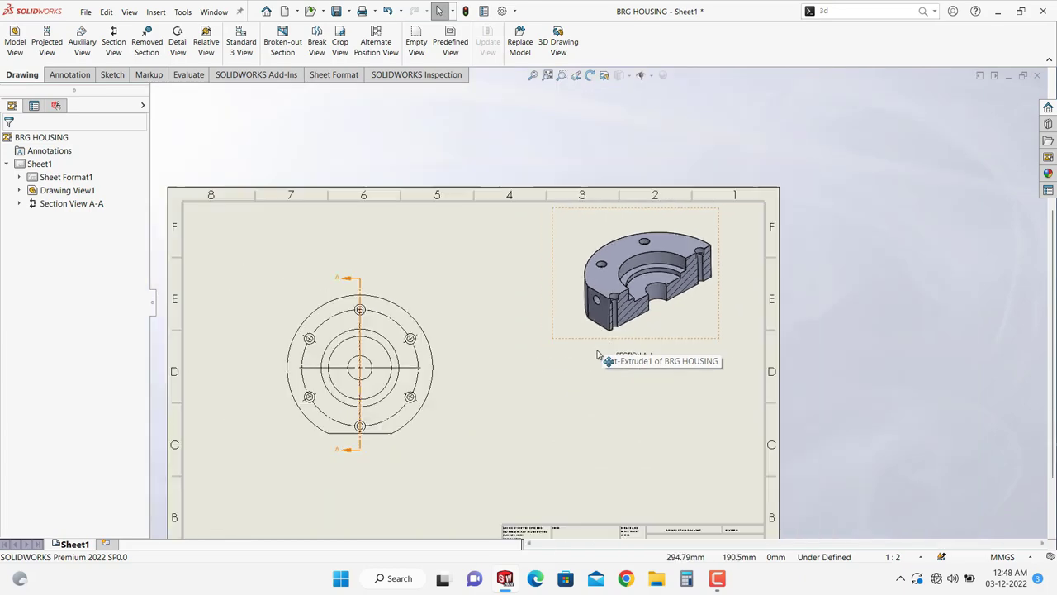
left_click(608, 309)
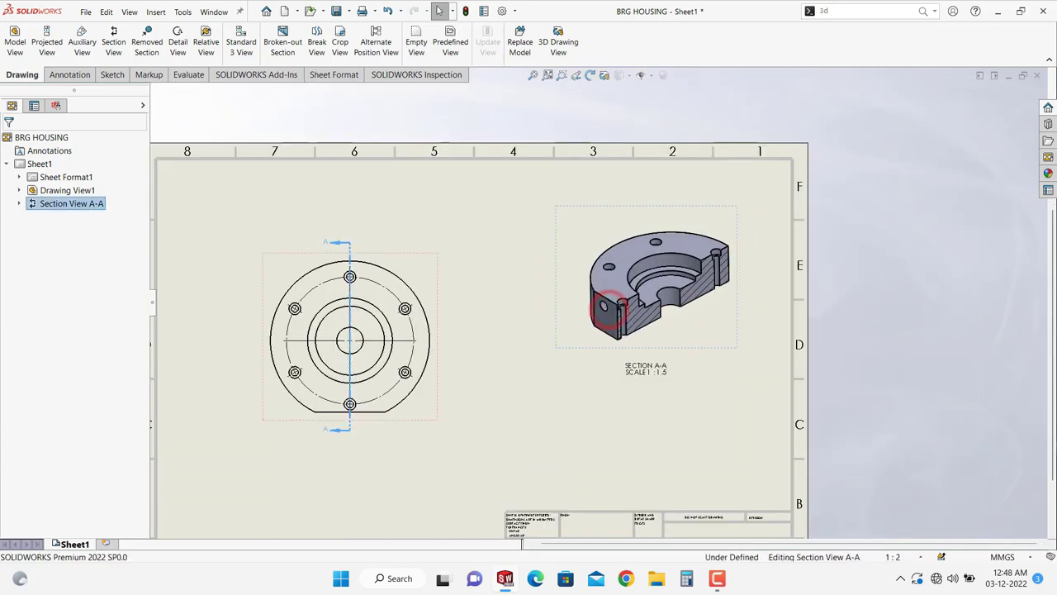
key("f")
Dimension the front view's flat bottom edge as 65.38, placed below the view, then exit dimensioning.
scroll(488, 355, "down", 5)
key("d")
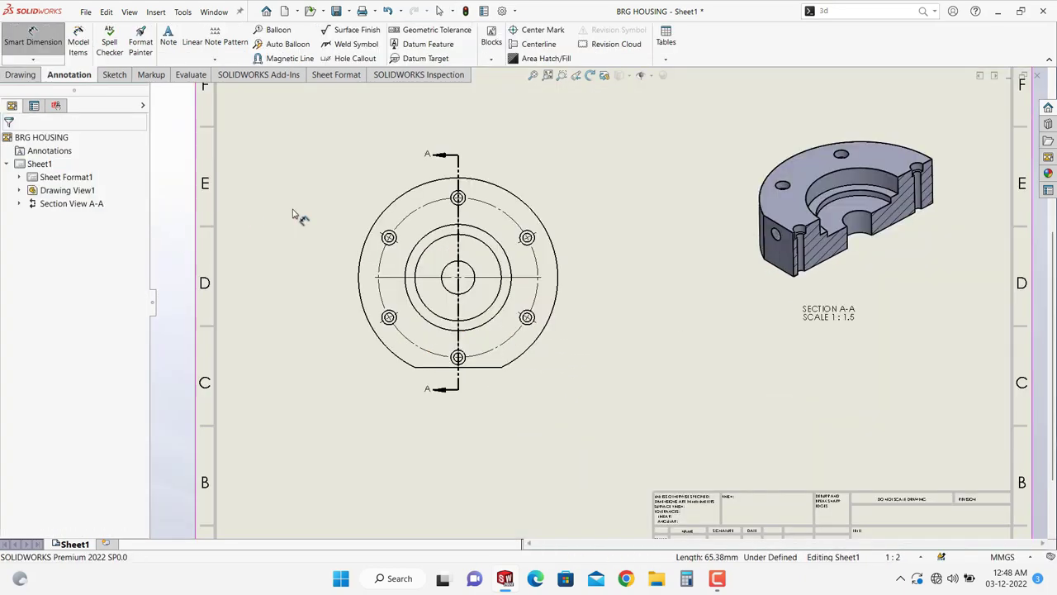
left_click(382, 363)
scroll(499, 414, "down", 4)
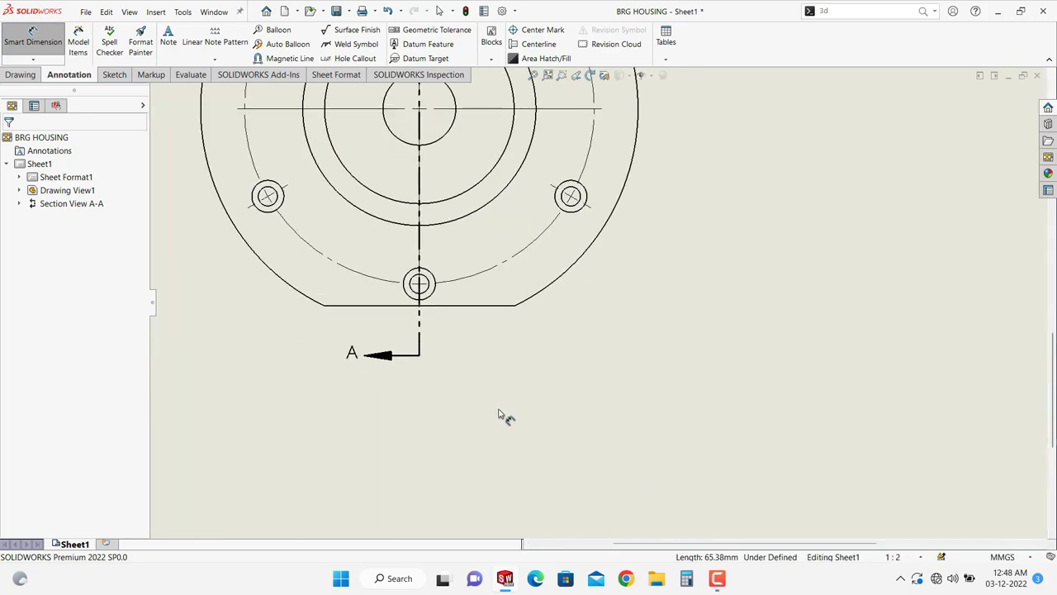
left_click(482, 306)
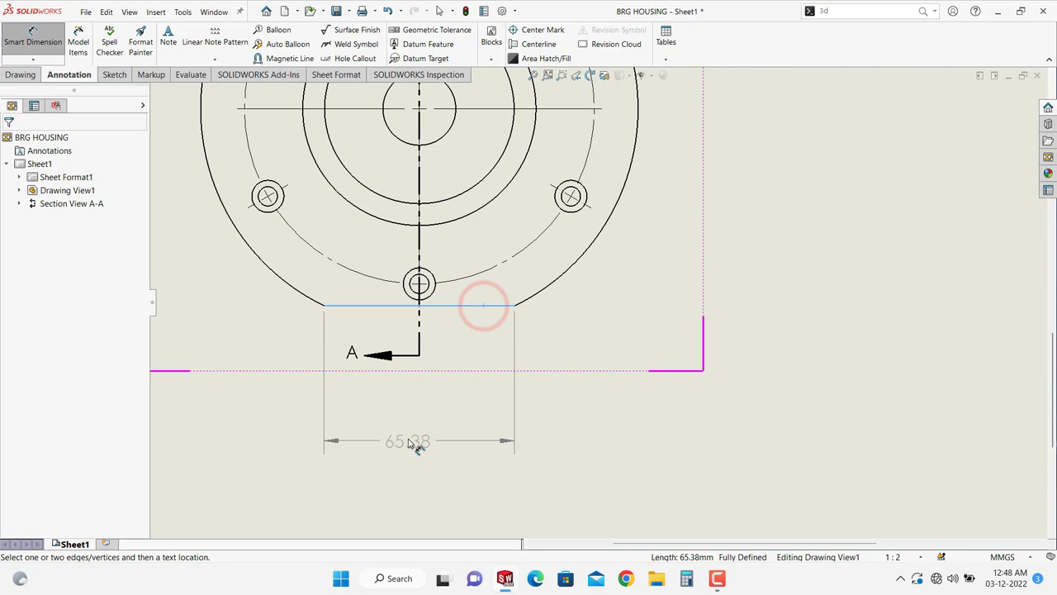
left_click(409, 432)
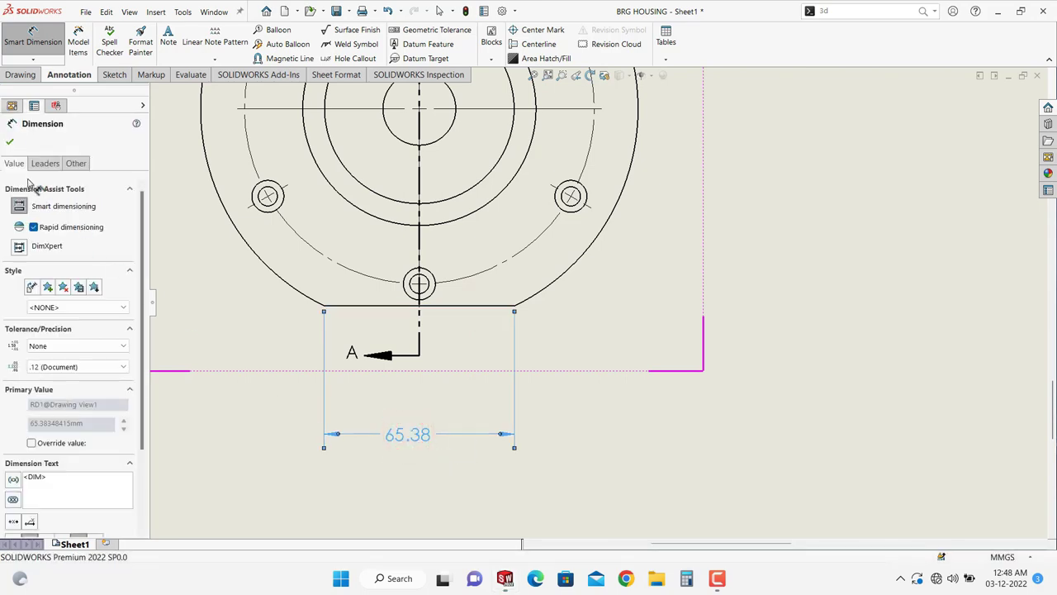
scroll(425, 471, "down", 3)
left_click(10, 142)
key("Escape")
scroll(413, 427, "up", 4)
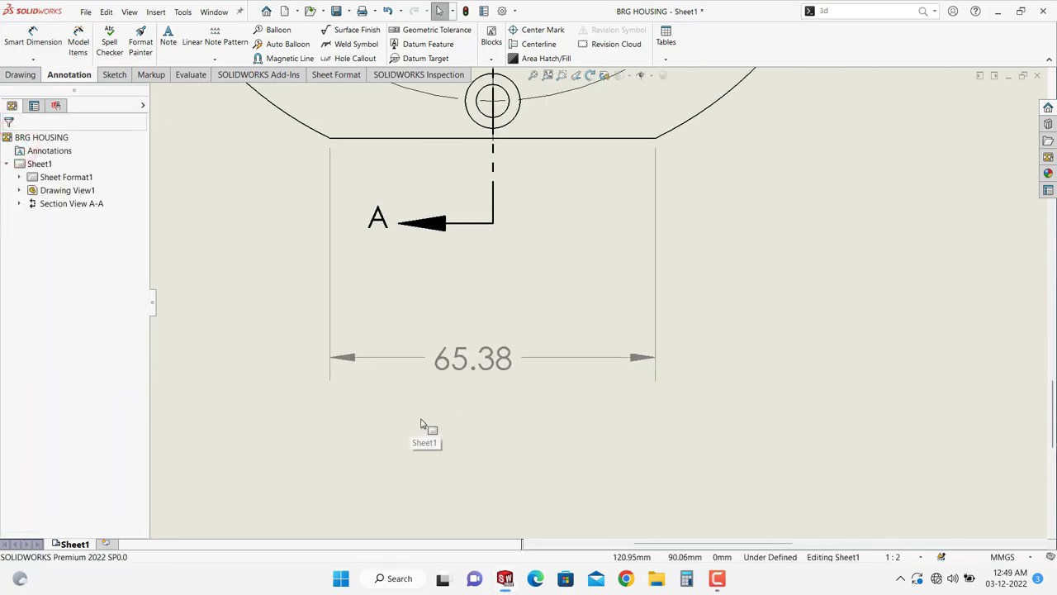
scroll(505, 295, "down", 2)
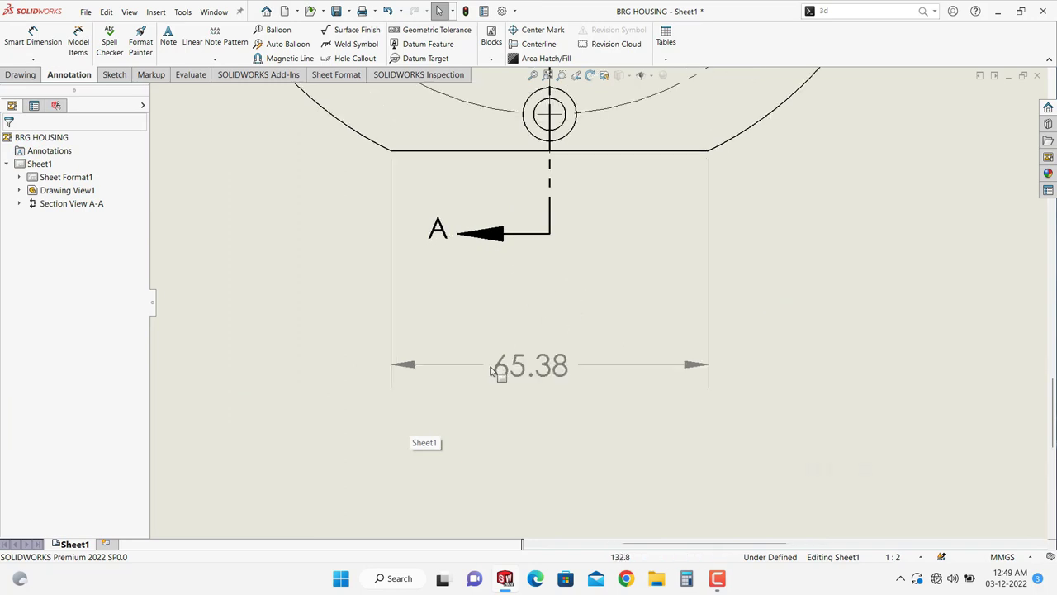
scroll(427, 376, "down", 1)
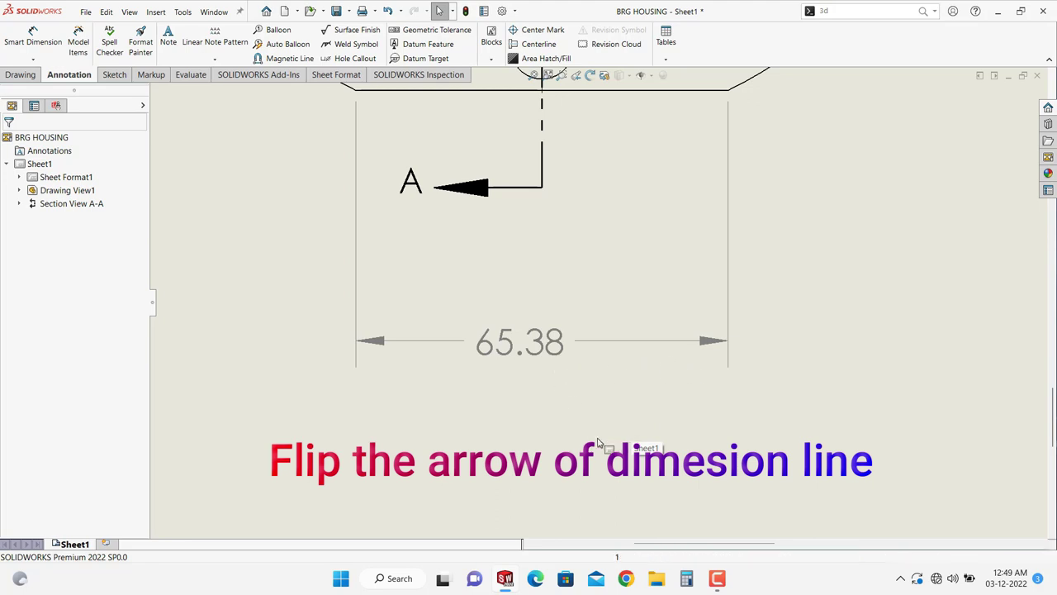
Flip the 65.38 dimension's arrowheads outside the extension lines so they point inward.
scroll(636, 363, "down", 2)
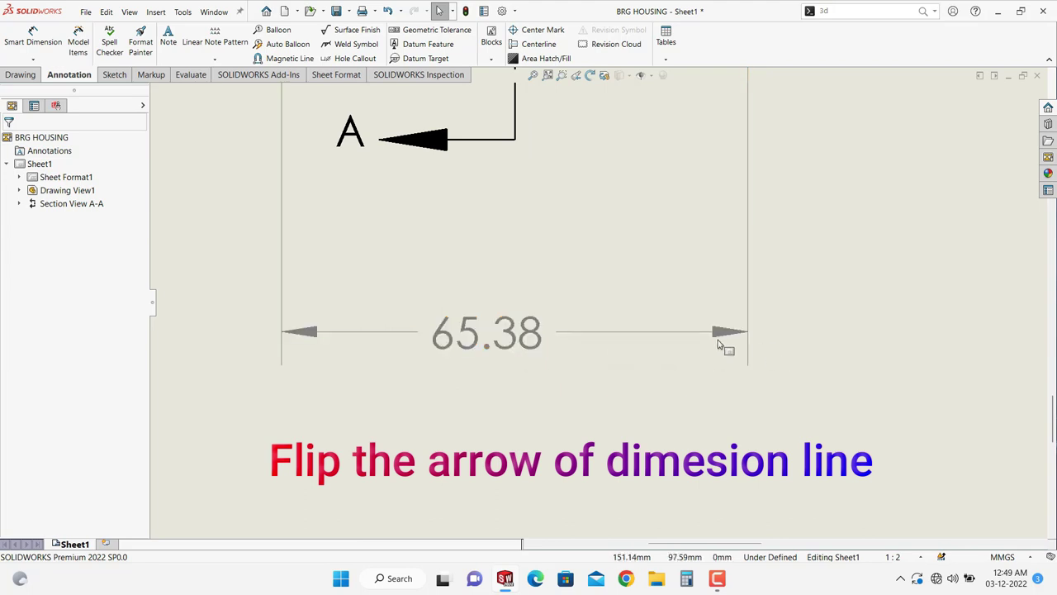
left_click(671, 335)
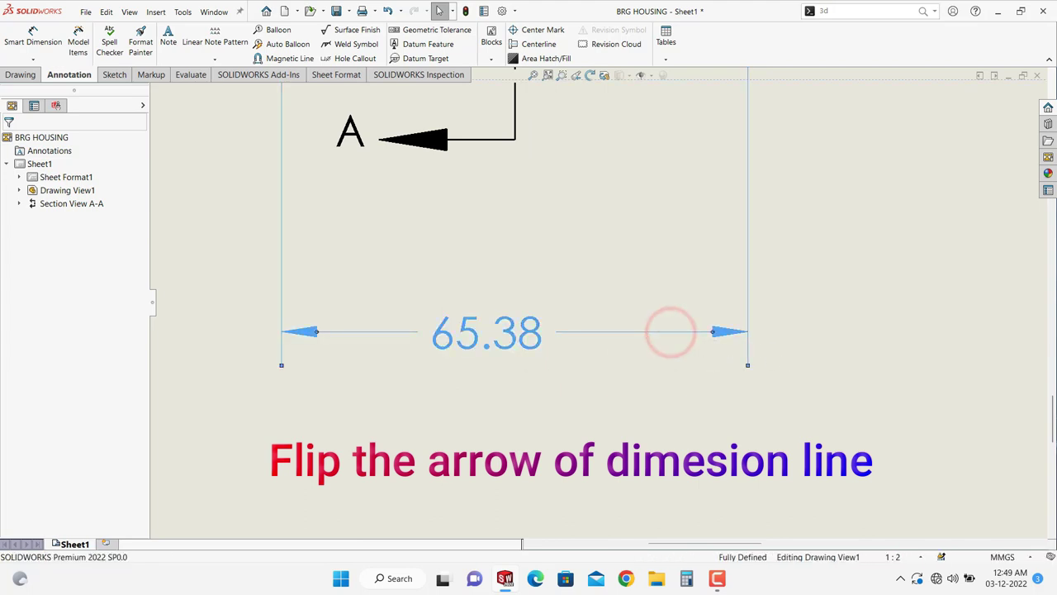
scroll(537, 343, "down", 2)
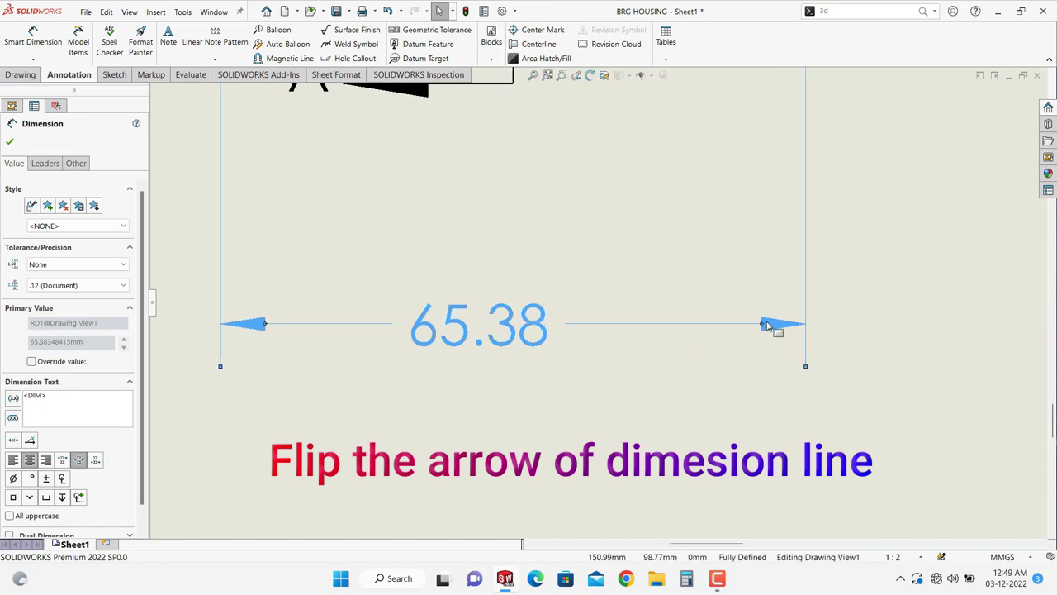
scroll(767, 325, "down", 2)
scroll(586, 338, "down", 2)
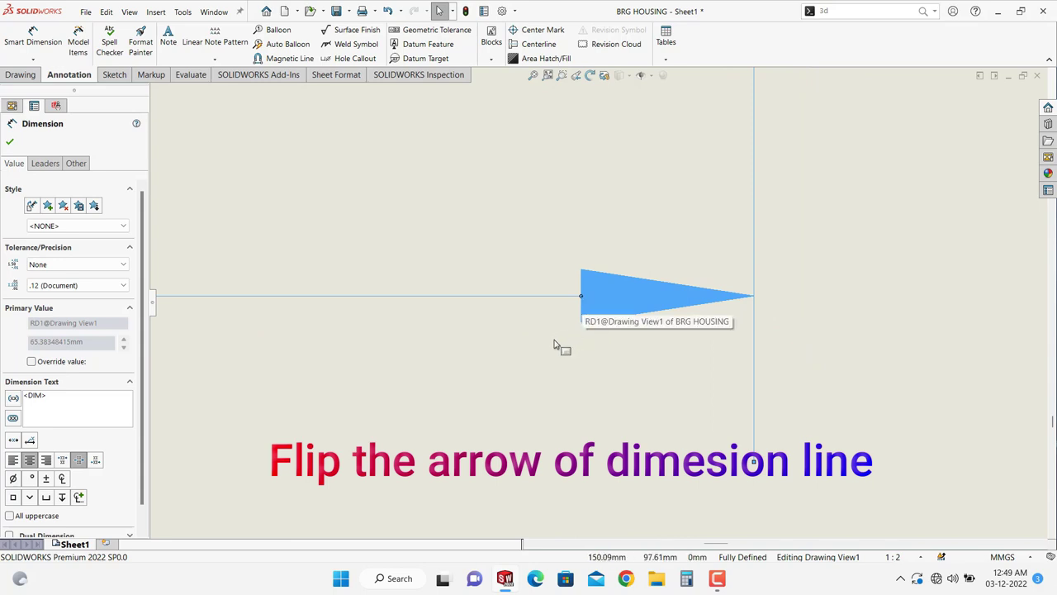
left_click(581, 298)
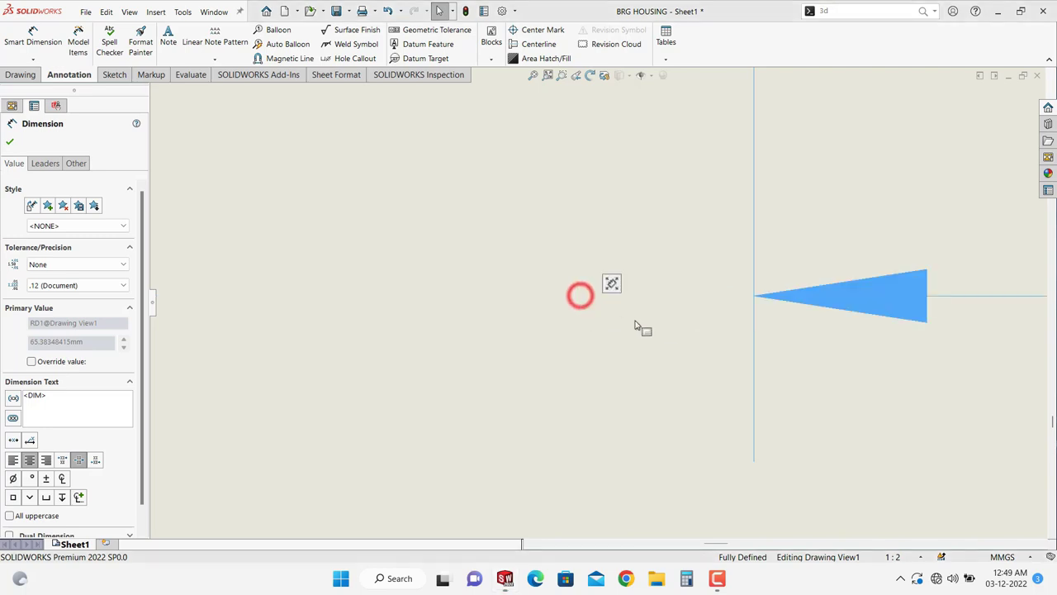
scroll(682, 338, "up", 5)
scroll(619, 354, "up", 3)
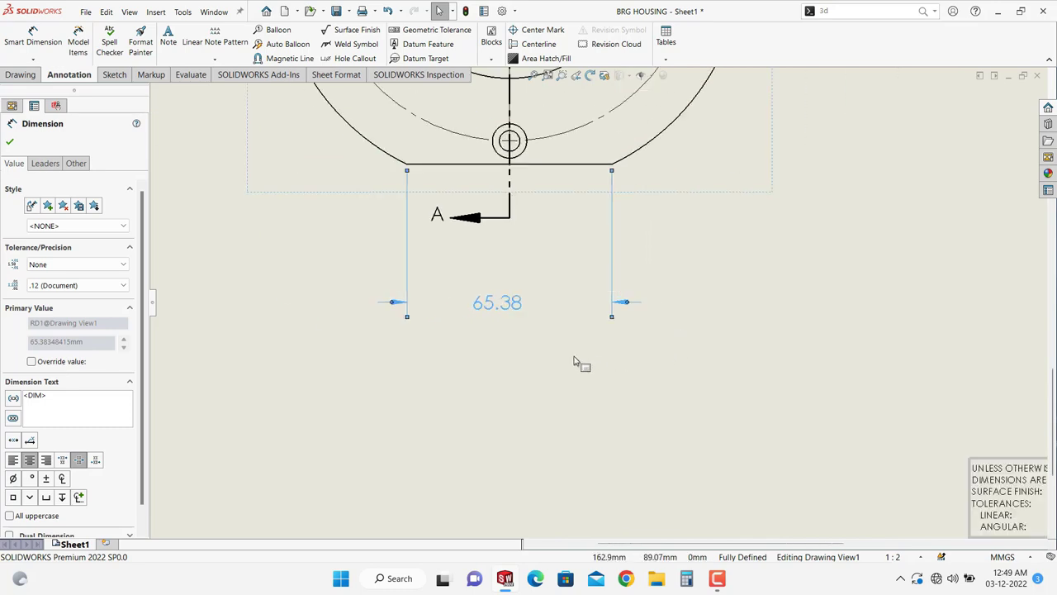
left_click(544, 363)
Flip the 65.38 dimension's arrowheads back inside the extension lines and zoom out to the sheet.
scroll(512, 293, "down", 4)
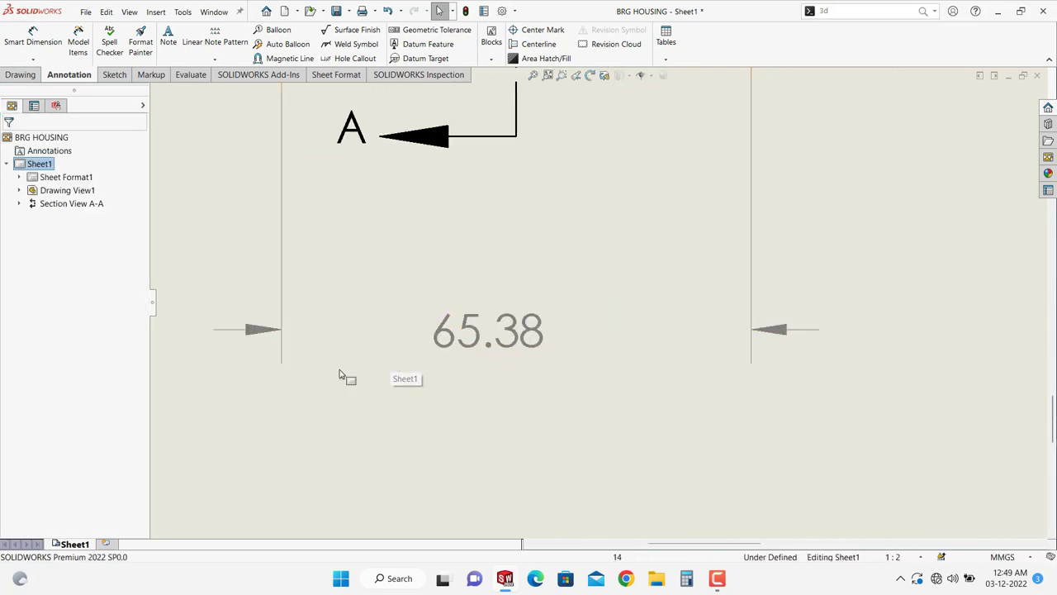
scroll(561, 350, "up", 2)
scroll(611, 314, "down", 5)
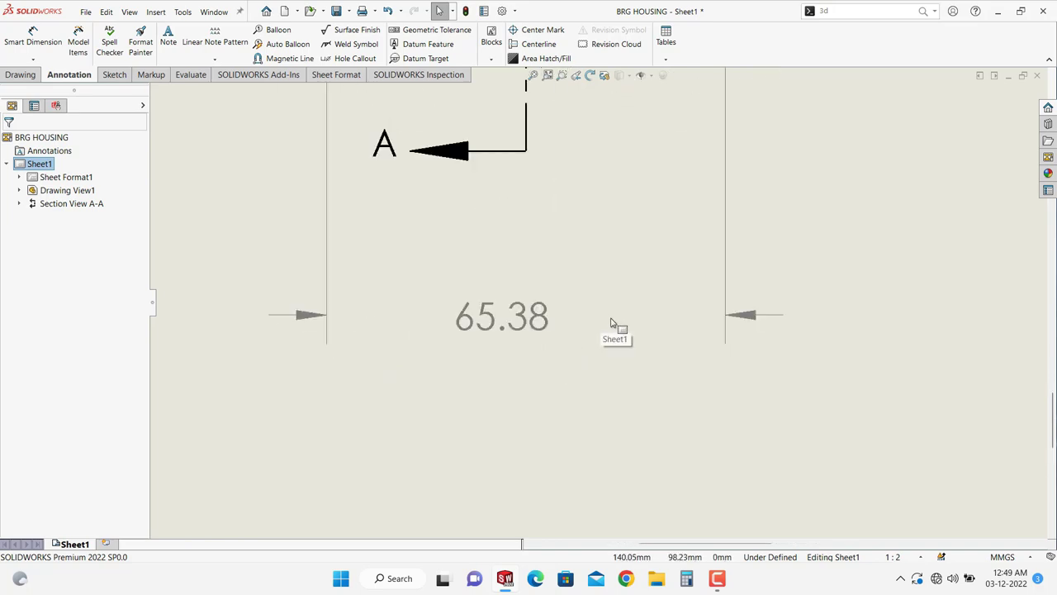
scroll(784, 330, "down", 3)
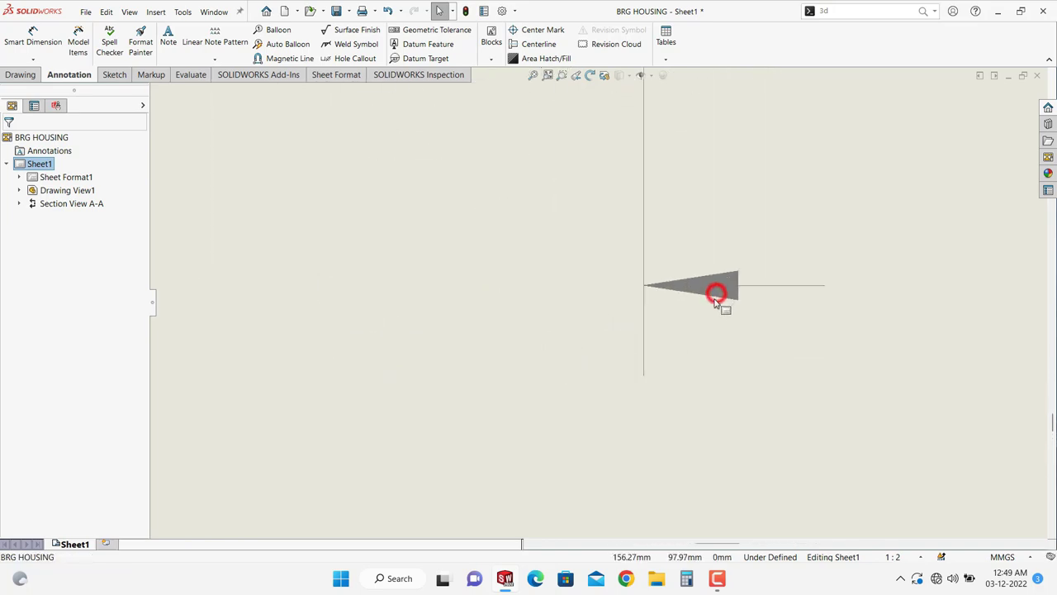
scroll(715, 295, "up", 4)
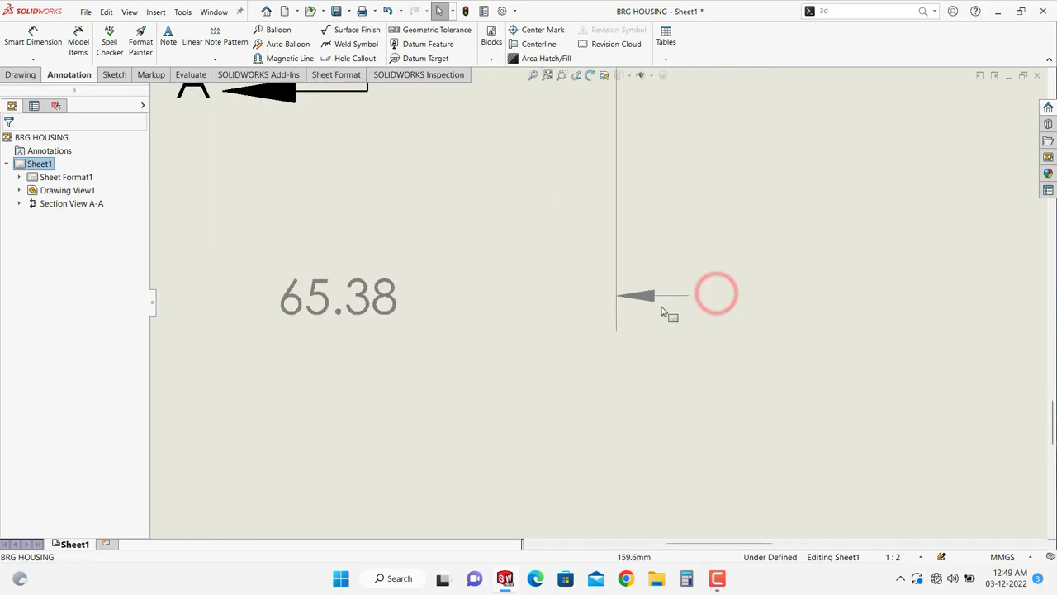
left_click(618, 288)
scroll(656, 297, "down", 3)
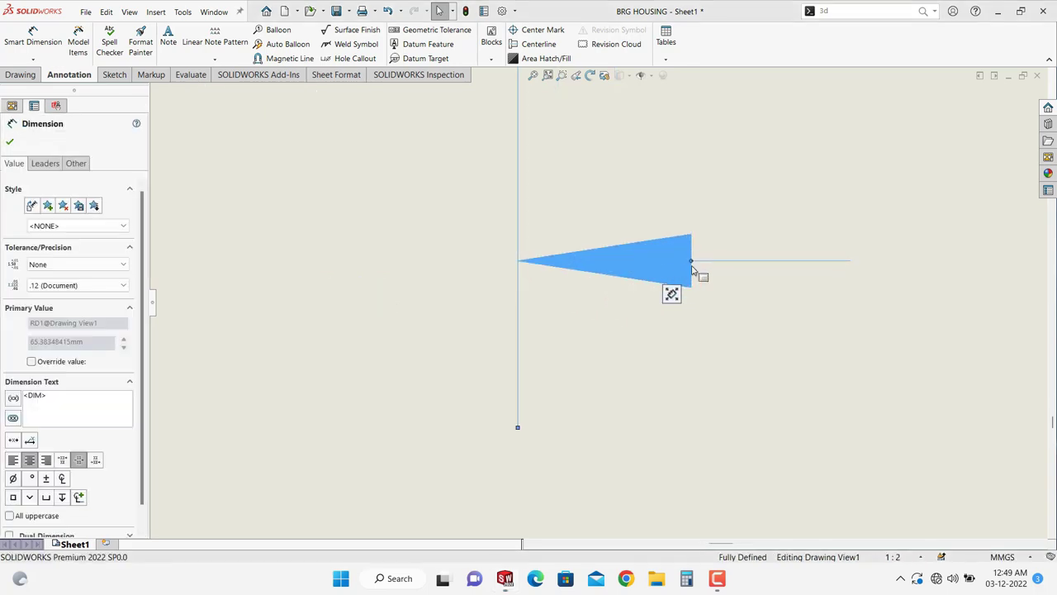
scroll(710, 252, "up", 5)
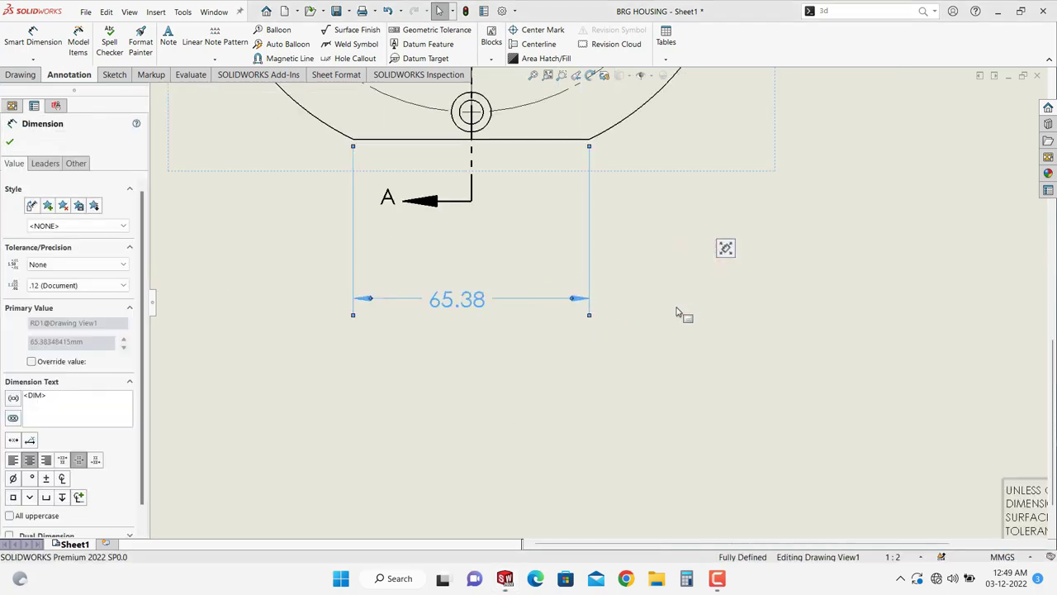
left_click(608, 376)
scroll(630, 328, "up", 6)
scroll(624, 261, "down", 4)
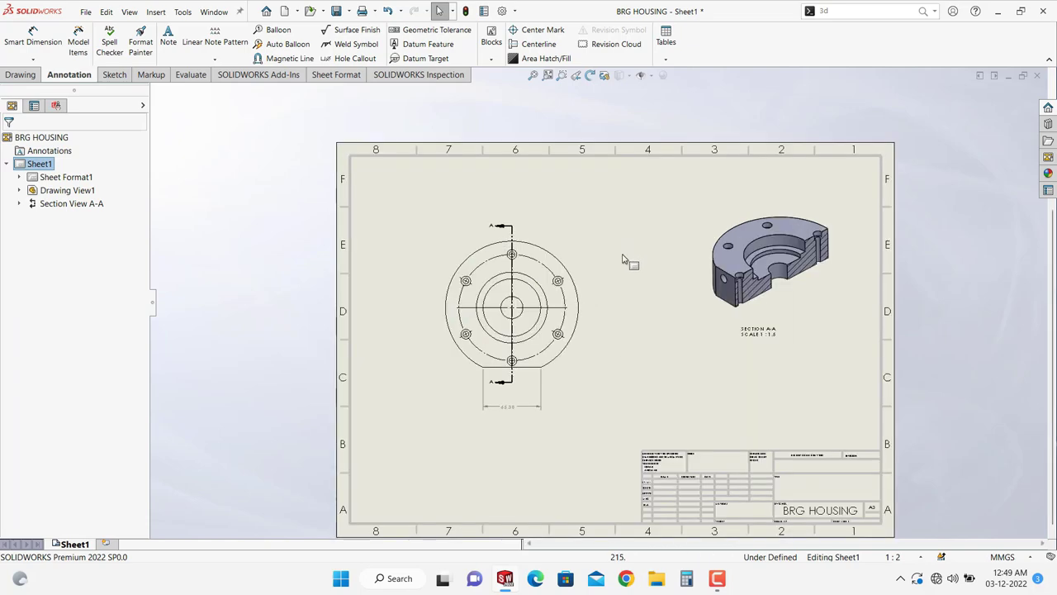
scroll(635, 354, "down", 2)
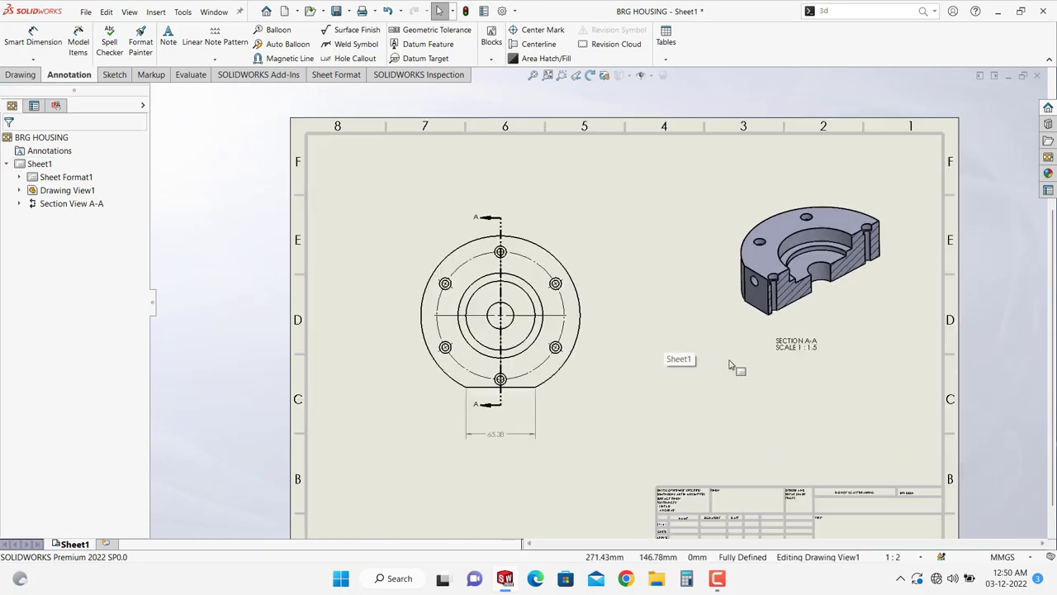
Add a vertical 67.50 Smart Dimension from the bottom flat edge to the outer circle, right of the view.
scroll(670, 344, "down", 1)
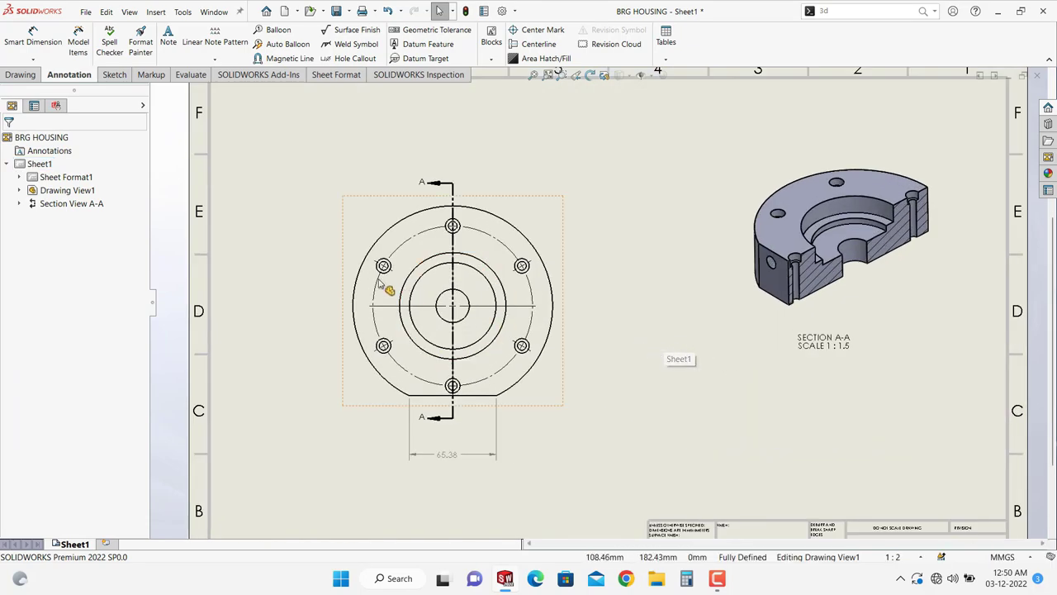
left_click(24, 75)
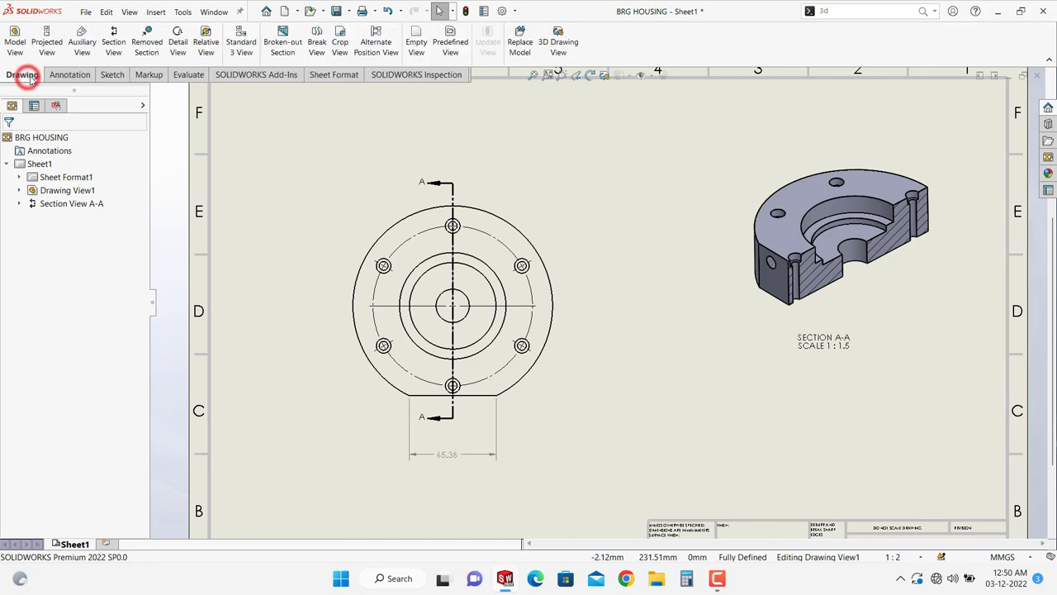
left_click(66, 74)
left_click(33, 34)
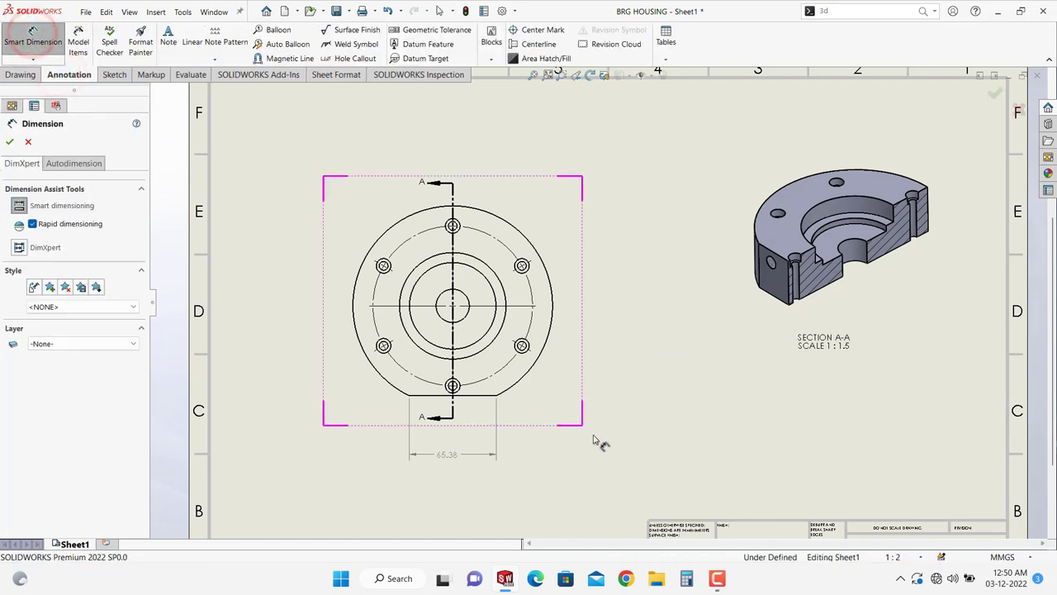
left_click(480, 394)
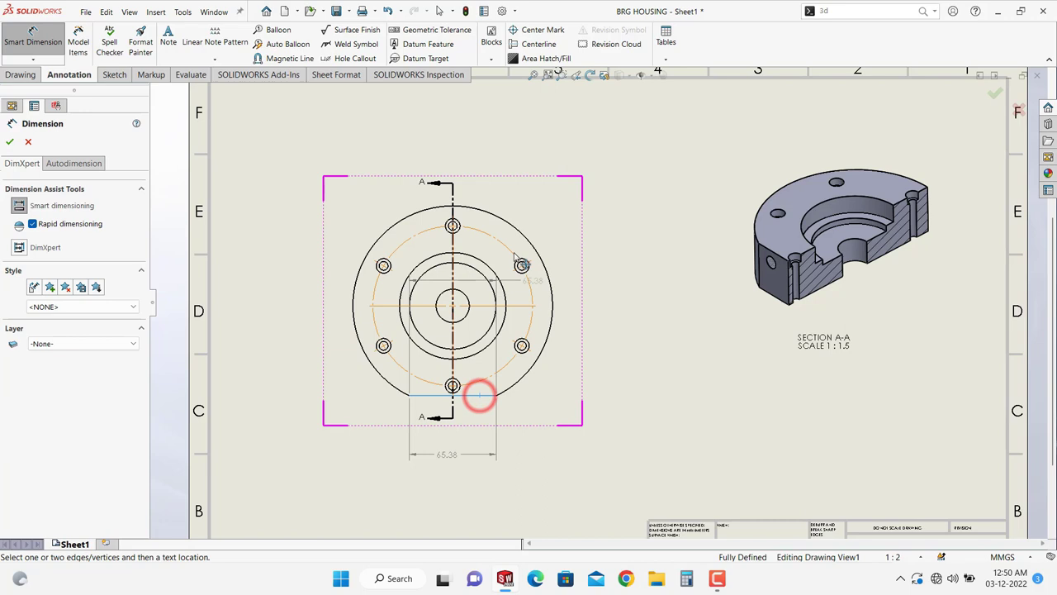
left_click(506, 223)
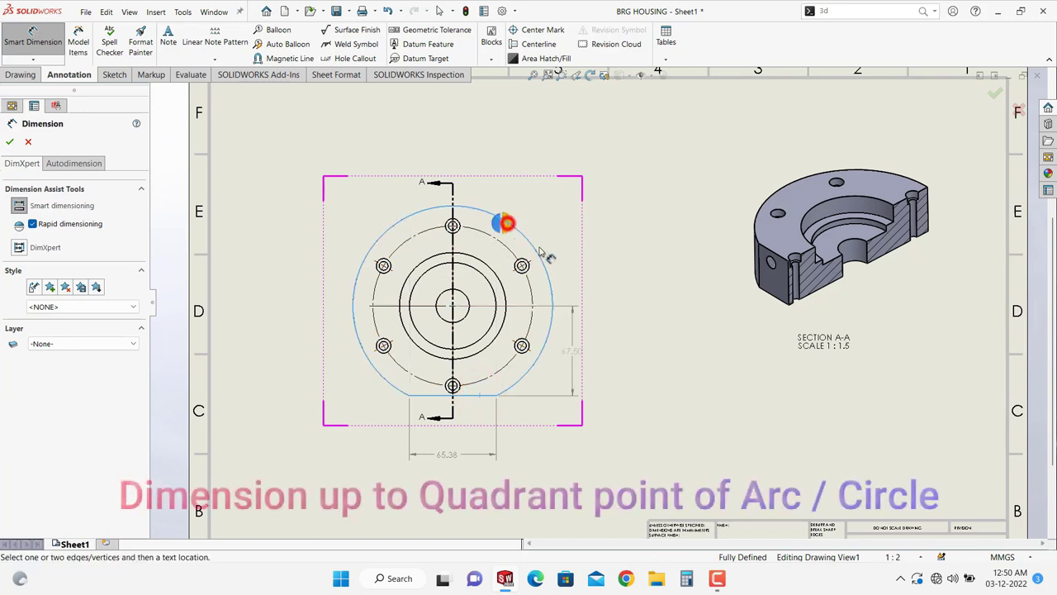
left_click(602, 349)
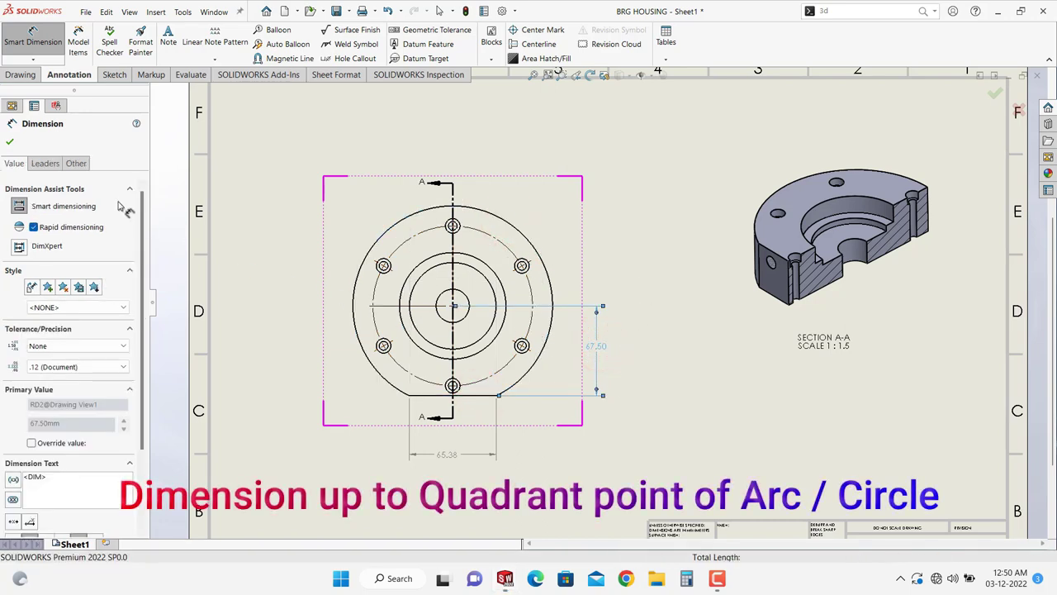
left_click(15, 142)
left_click(645, 447)
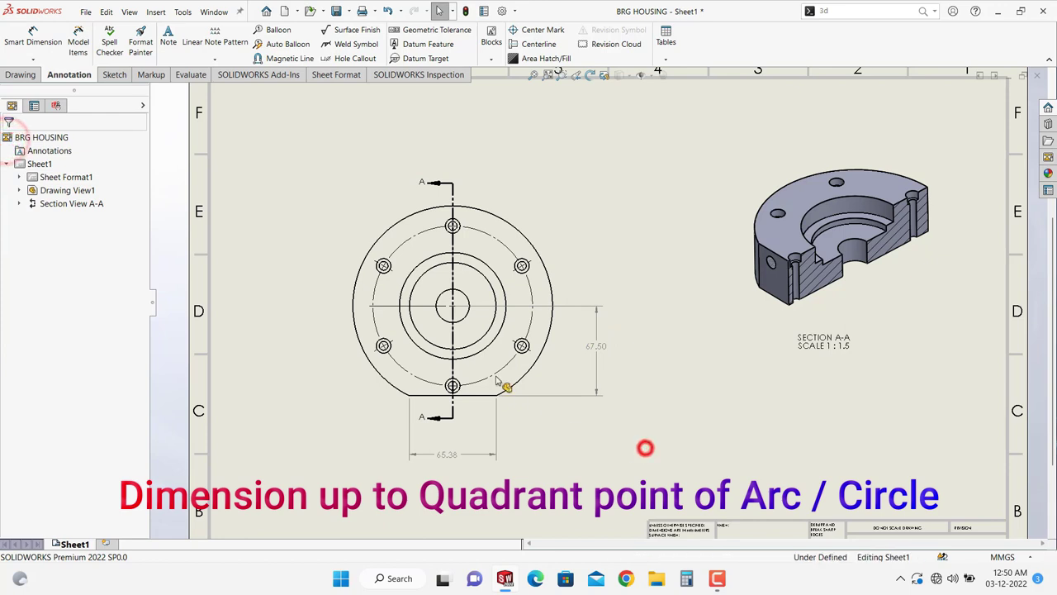
scroll(496, 380, "down", 2)
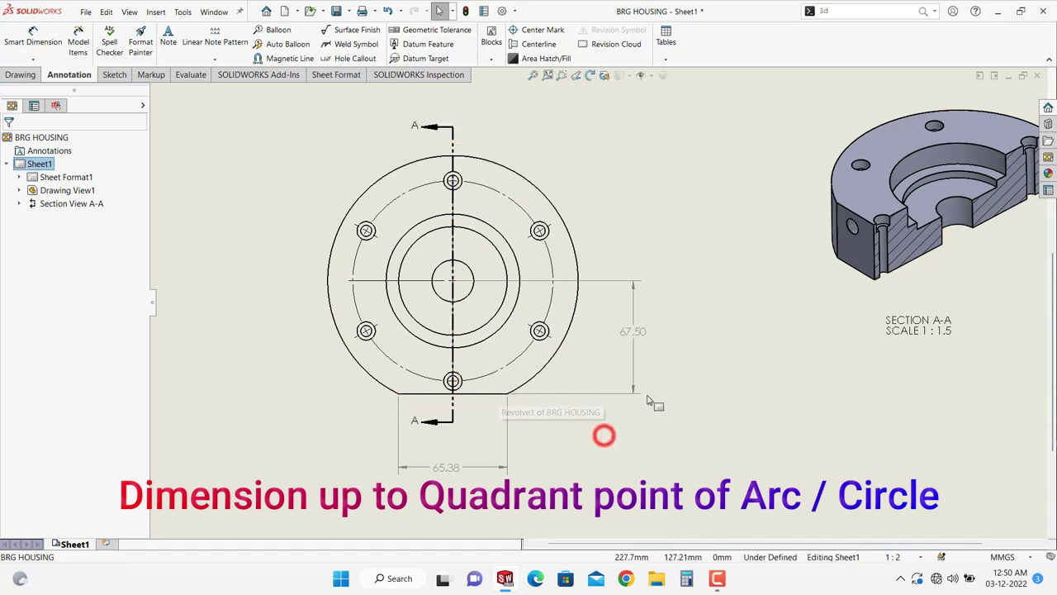
Set the 67.50 dimension's Arc Condition to Max so it reads 142.50.
left_click(635, 333)
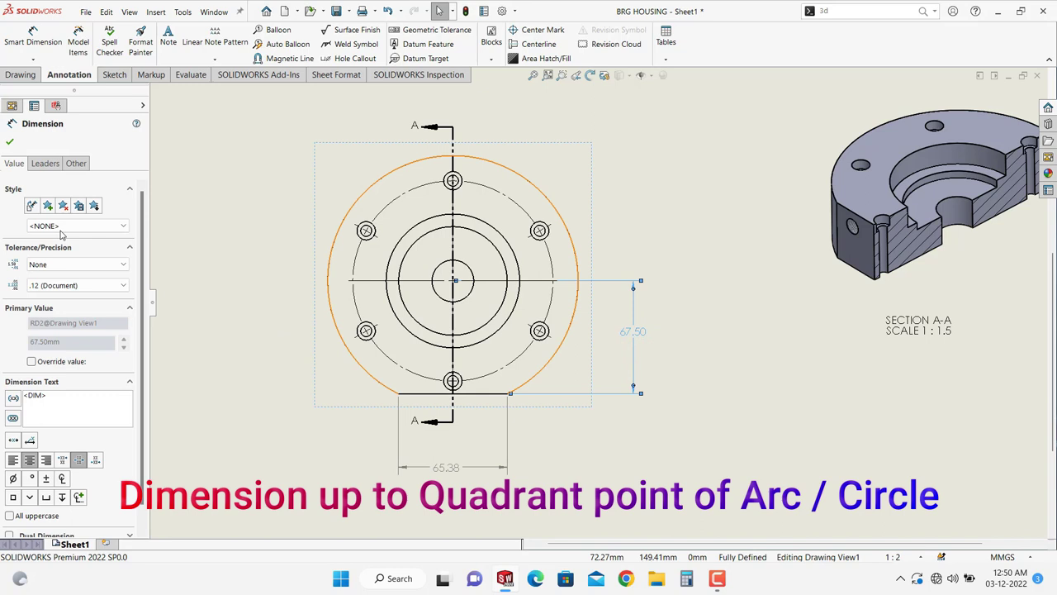
left_click(39, 162)
scroll(63, 433, "down", 1)
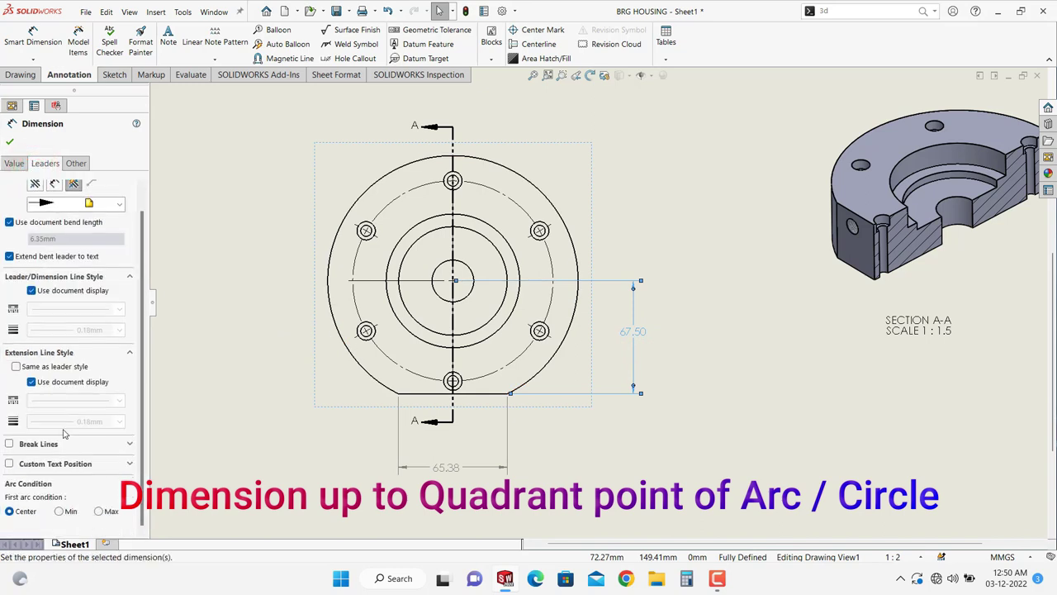
left_click(99, 512)
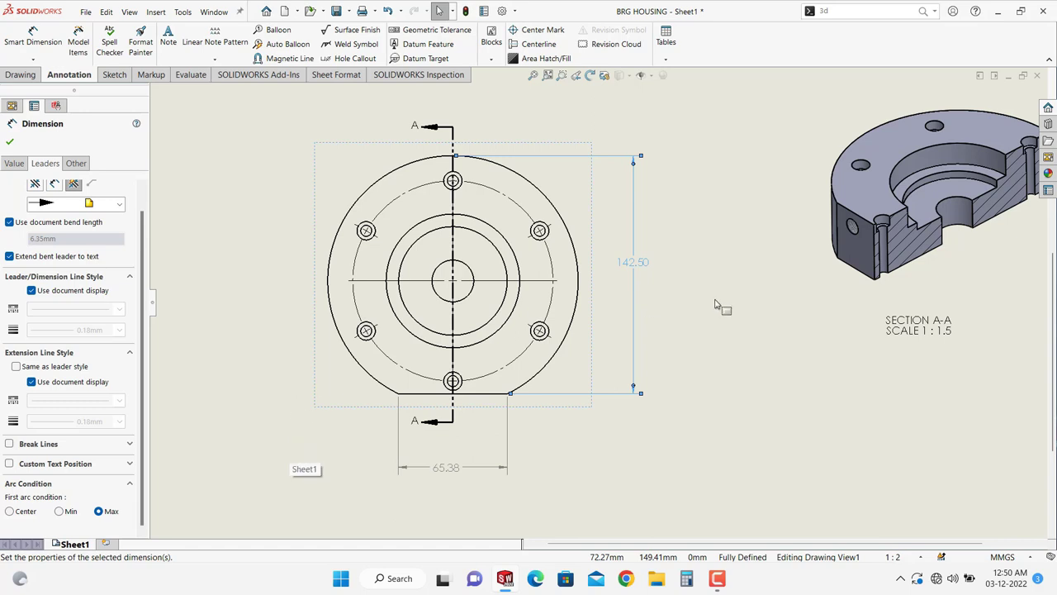
left_click(10, 142)
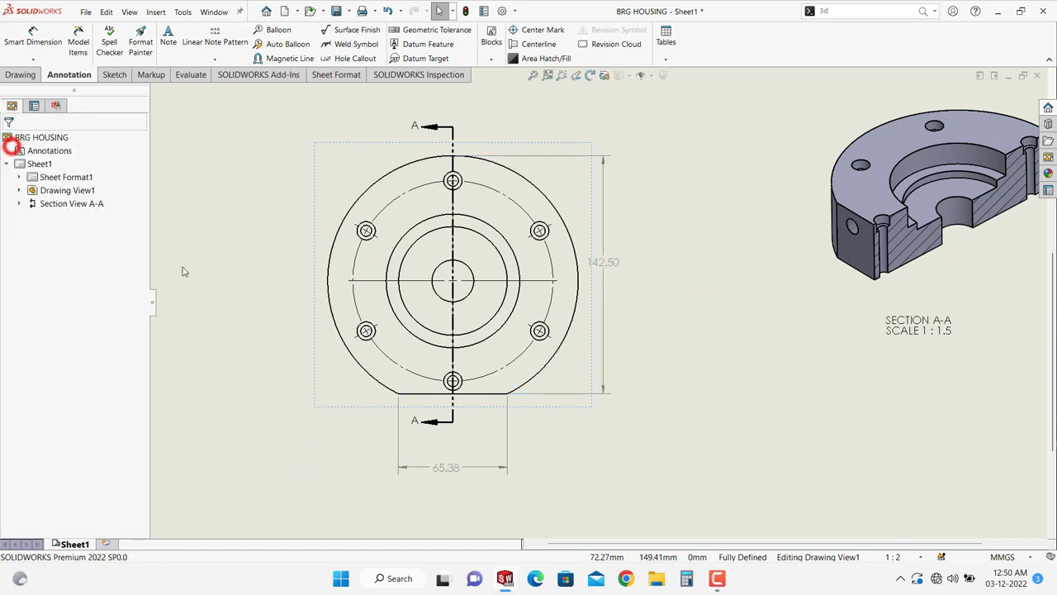
Delete the 142.50 vertical dimension.
middle_click(762, 481)
scroll(706, 406, "down", 5)
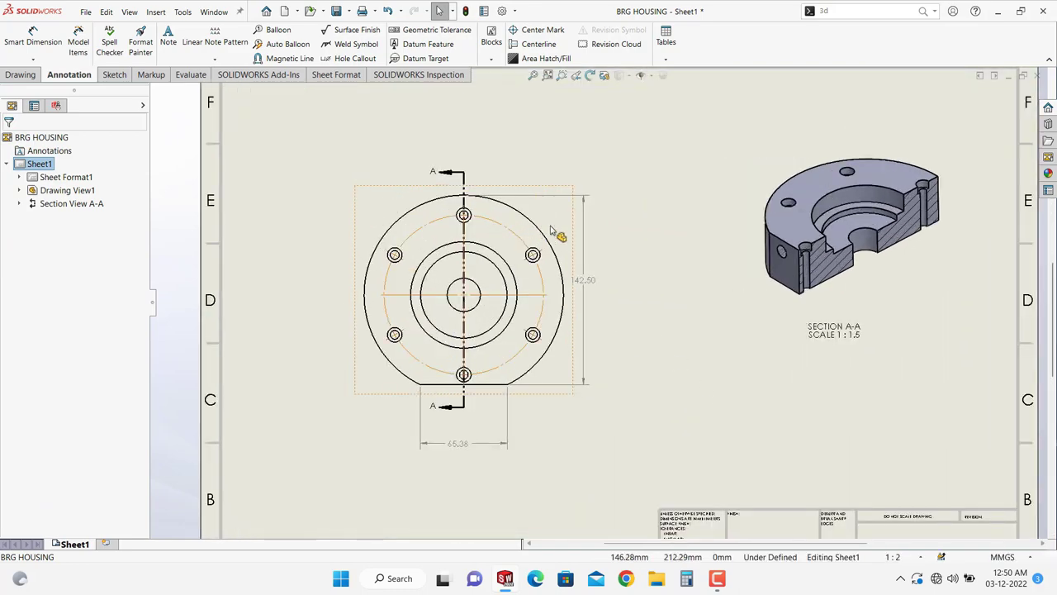
scroll(562, 247, "up", 3)
scroll(667, 345, "down", 2)
scroll(661, 345, "down", 1)
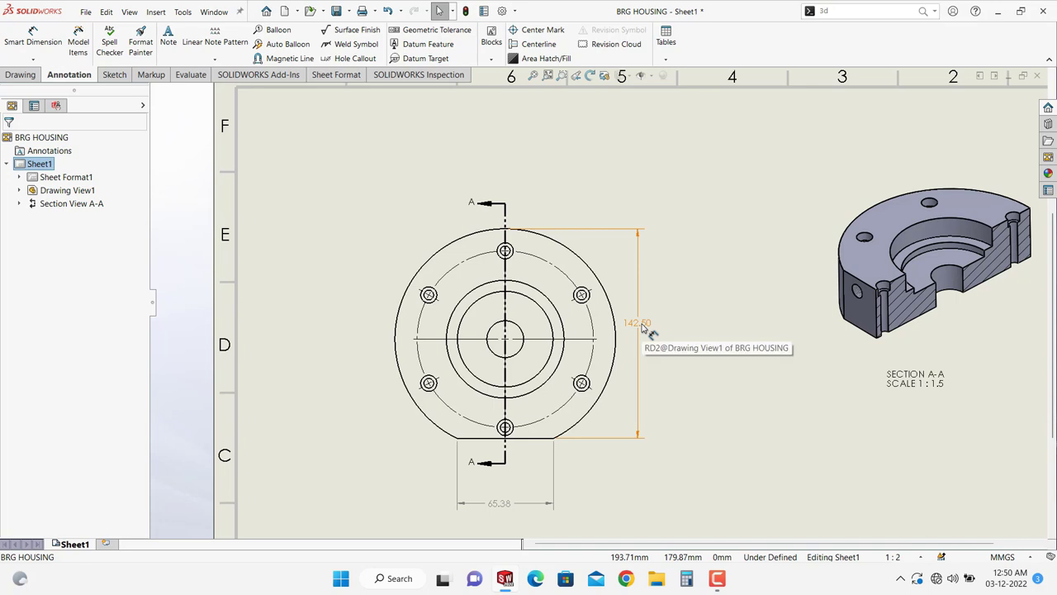
left_click(642, 325)
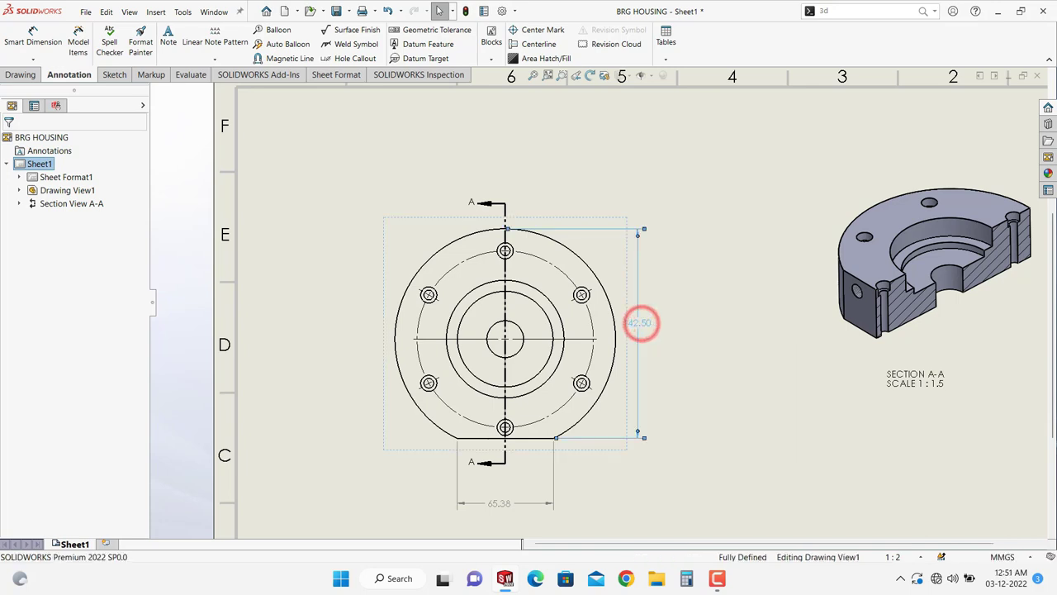
key("Delete")
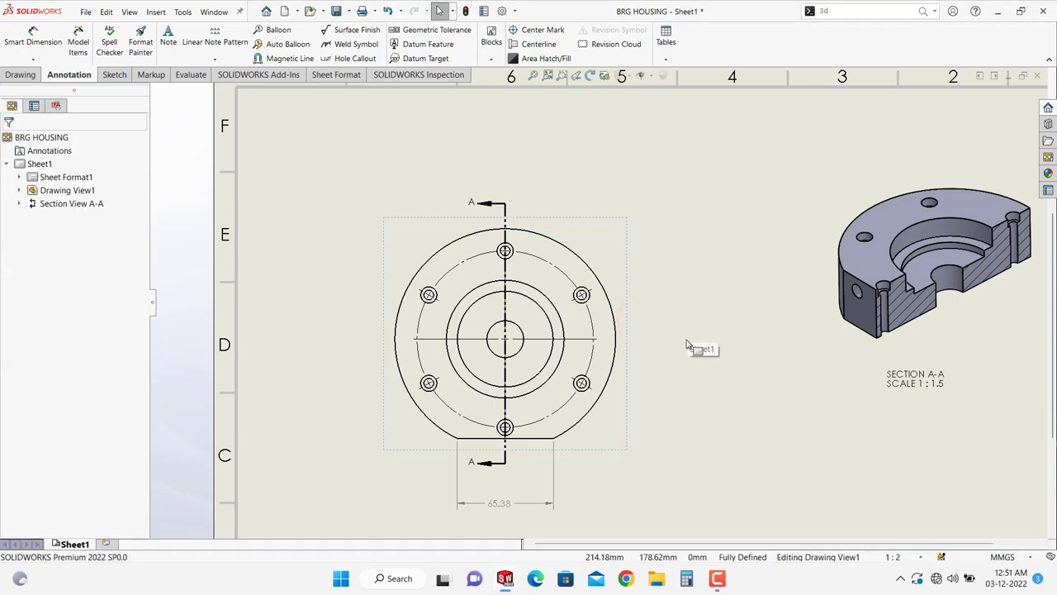
Dimension the bottom edge to the outer circle, placing a vertical 67.50 dimension right of the view.
left_click(37, 44)
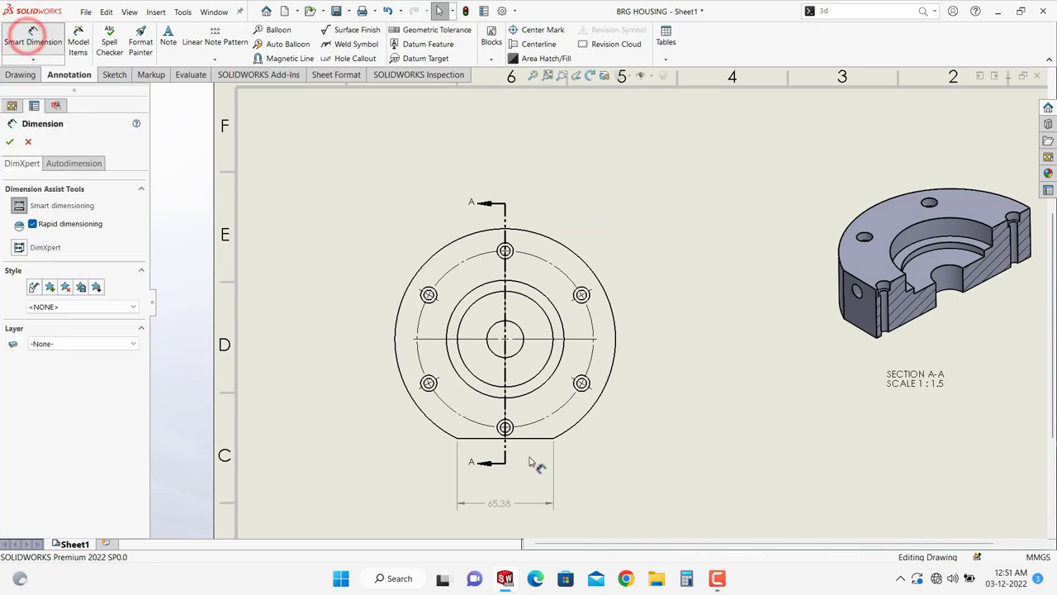
left_click(539, 438)
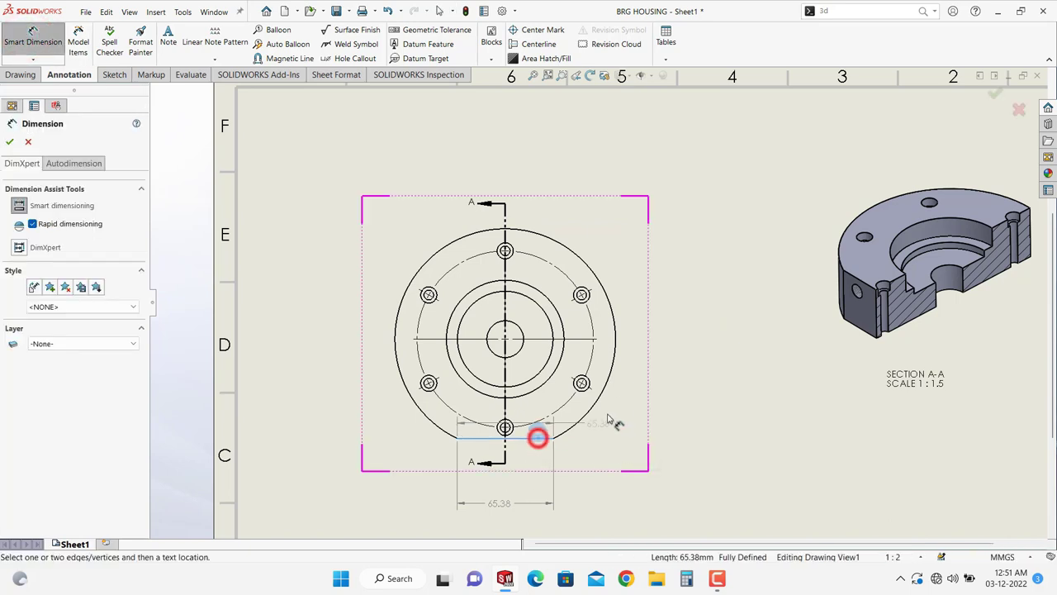
left_click(612, 361)
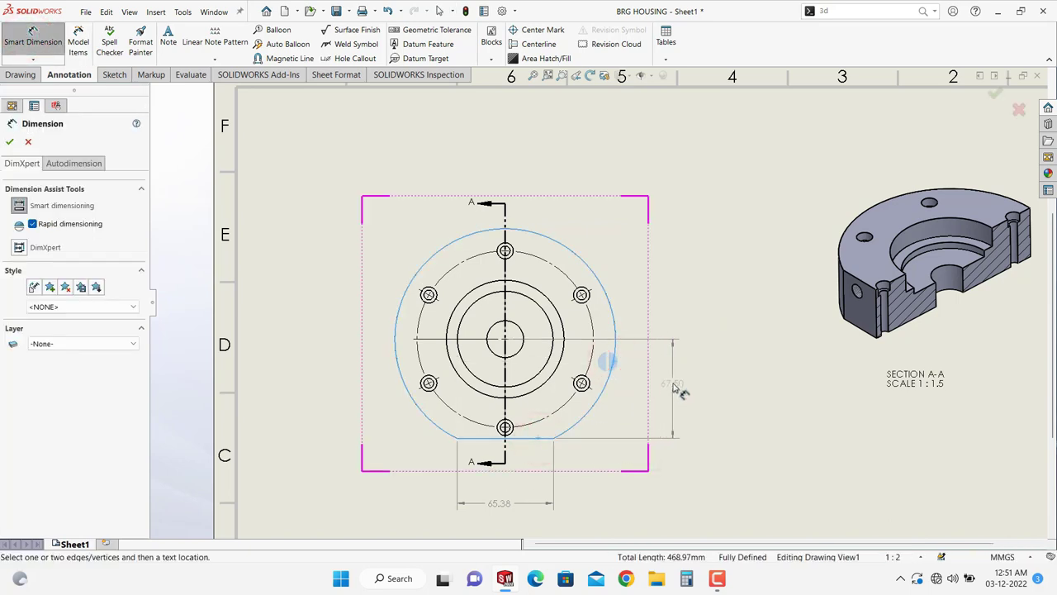
left_click(670, 382)
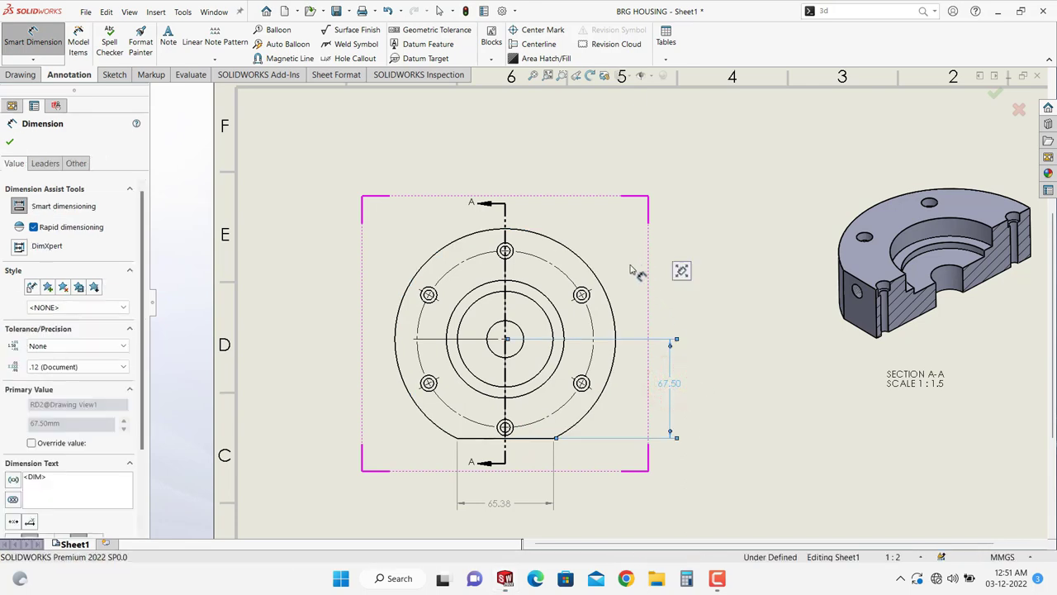
left_click(10, 142)
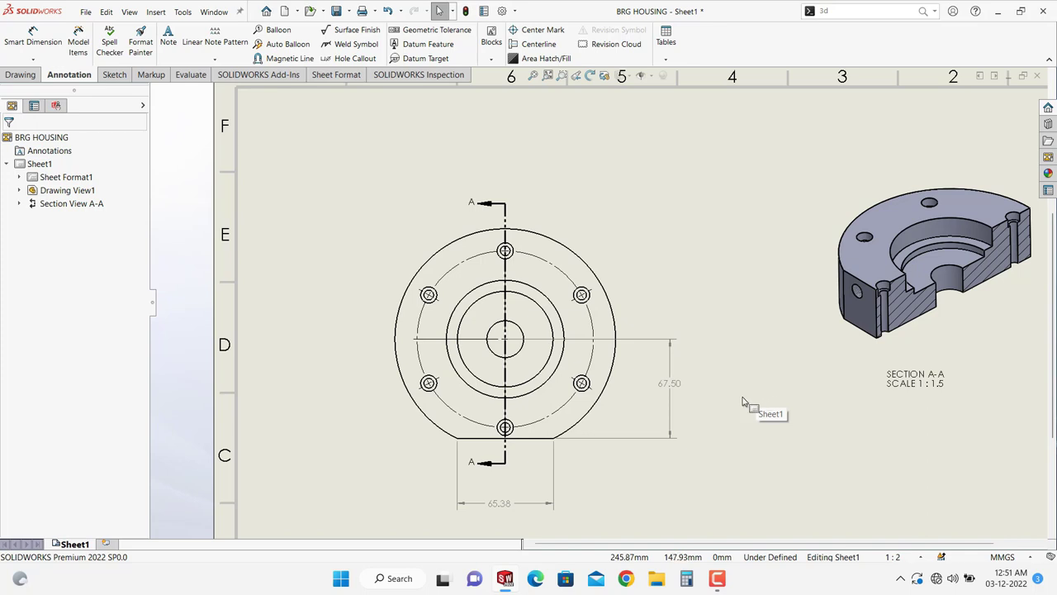
left_click(717, 343)
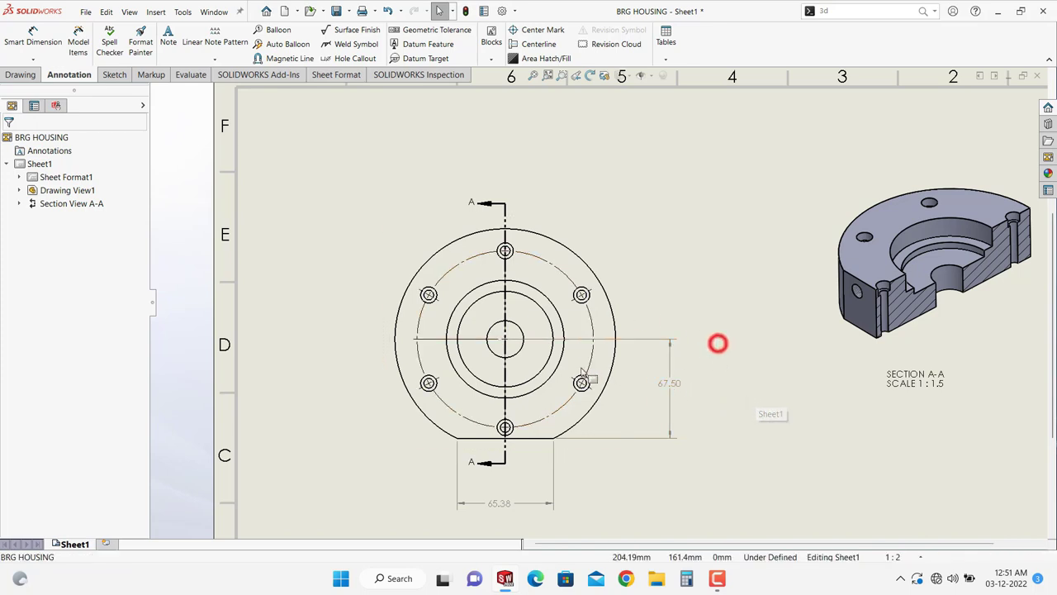
scroll(583, 374, "down", 2)
left_click(656, 324)
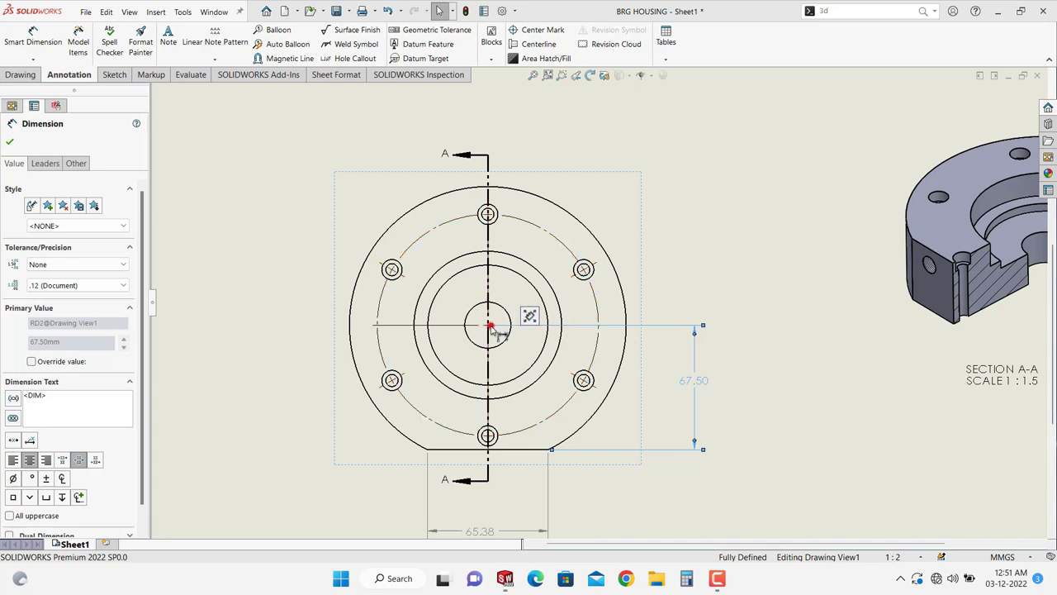
left_click_drag(492, 329, 488, 186)
left_click(679, 391)
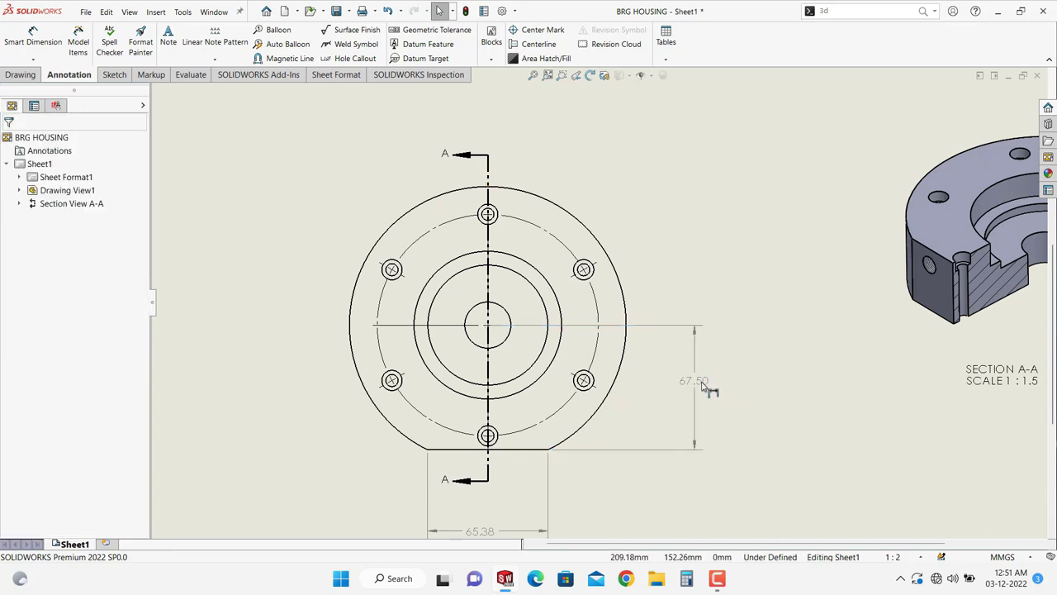
left_click(692, 380)
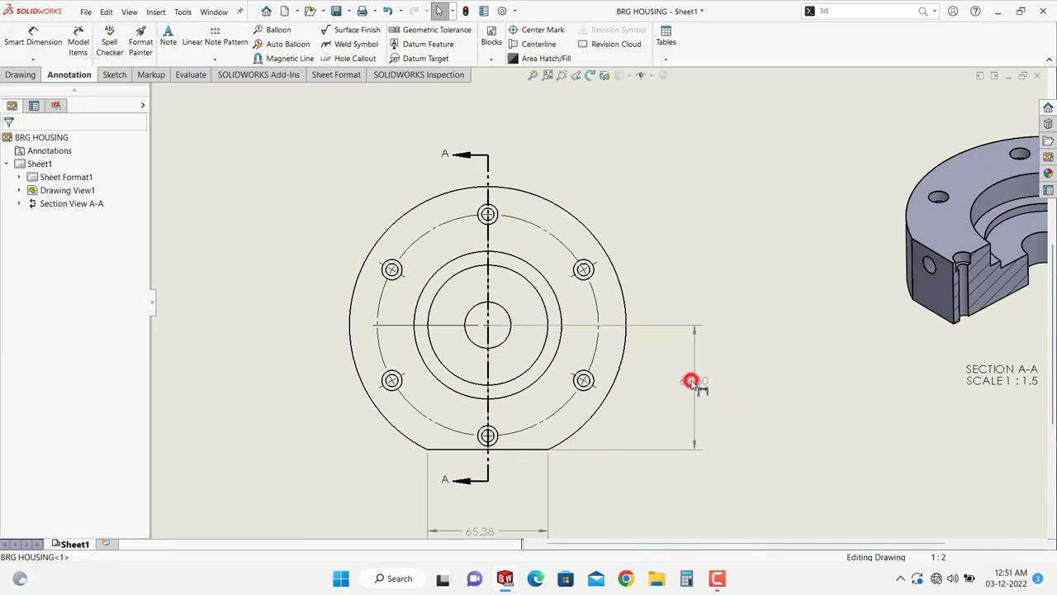
left_click(770, 377)
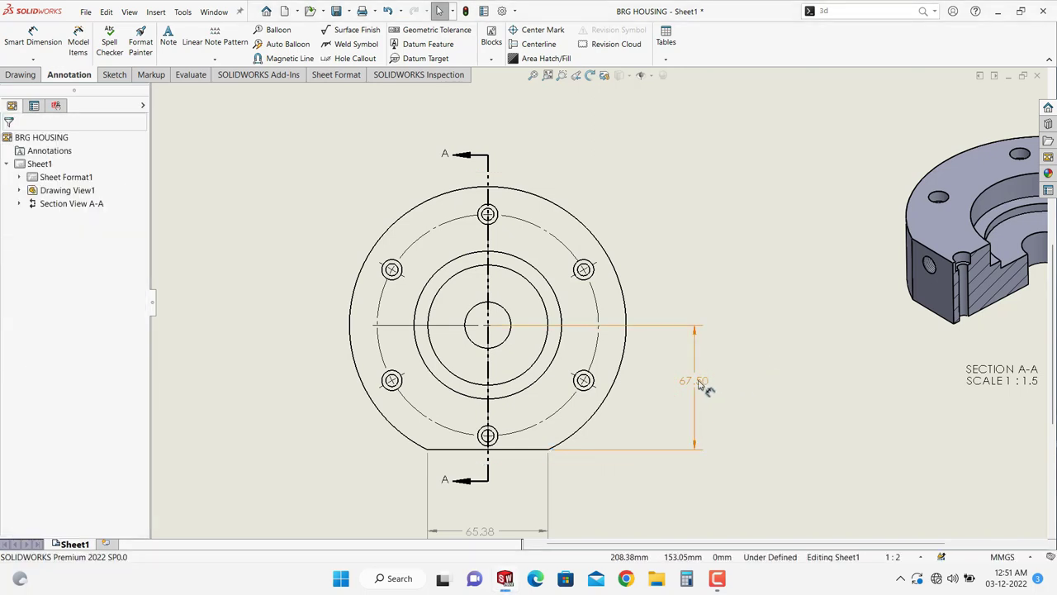
left_click(698, 382)
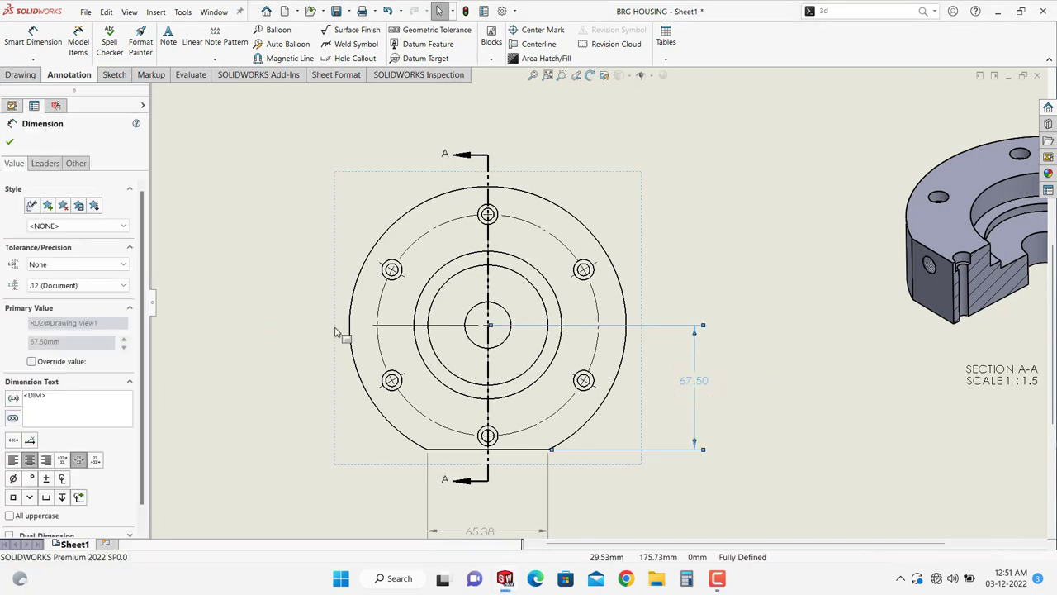
left_click(50, 164)
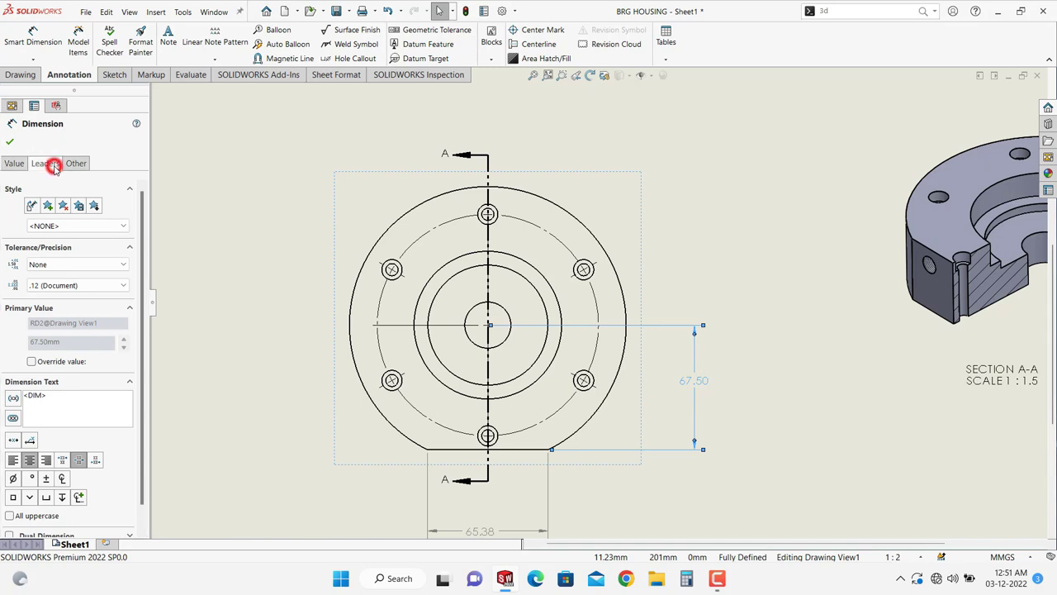
scroll(37, 496, "down", 1)
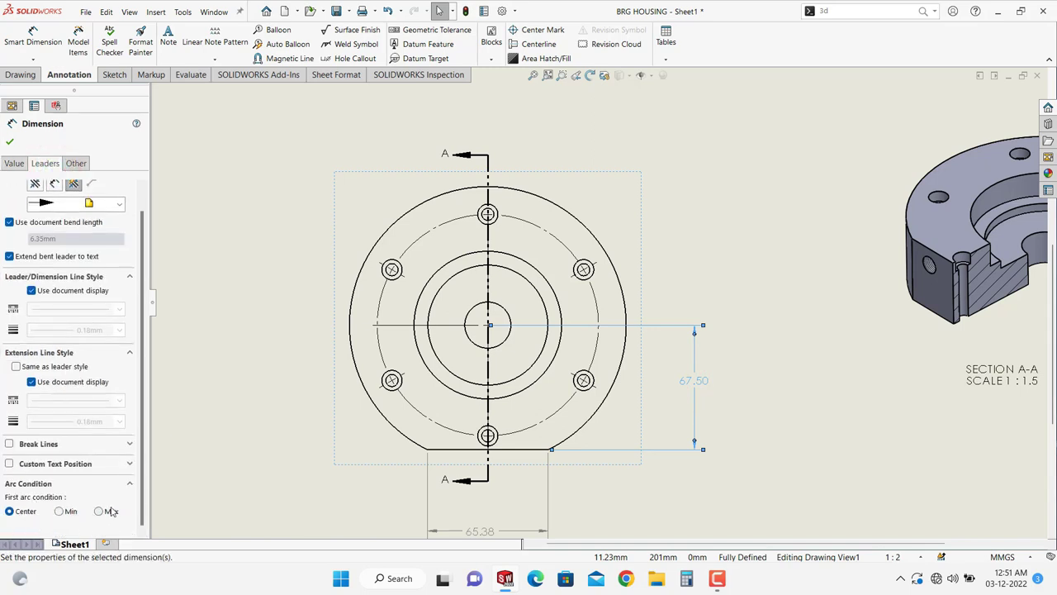
Reattach the 67.50 dimension to the outer circle's top quadrant with Quadrant Snap, making it 142.50.
left_click(12, 141)
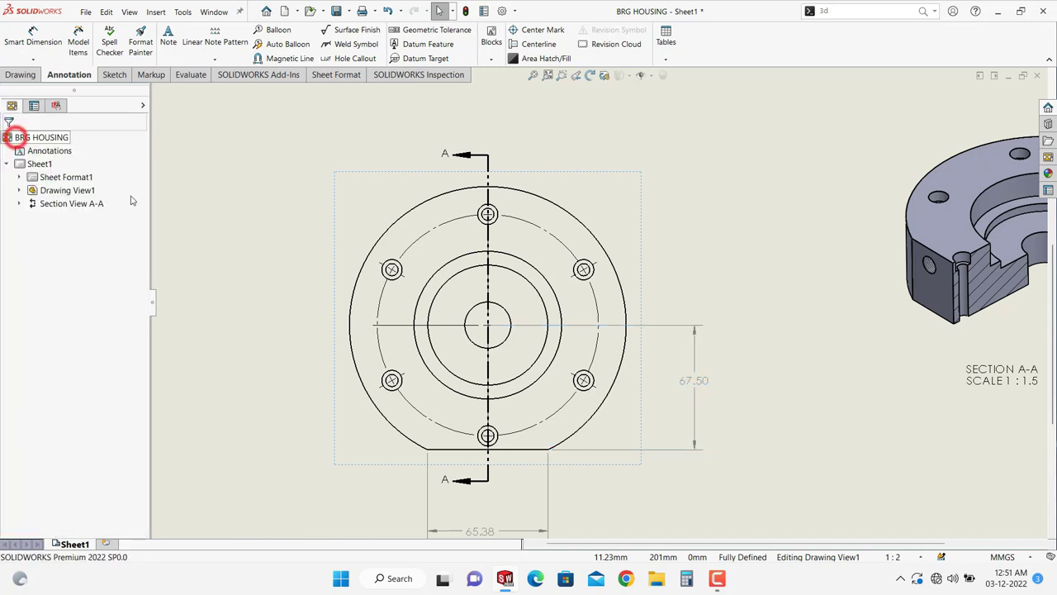
left_click(809, 262)
left_click(691, 330)
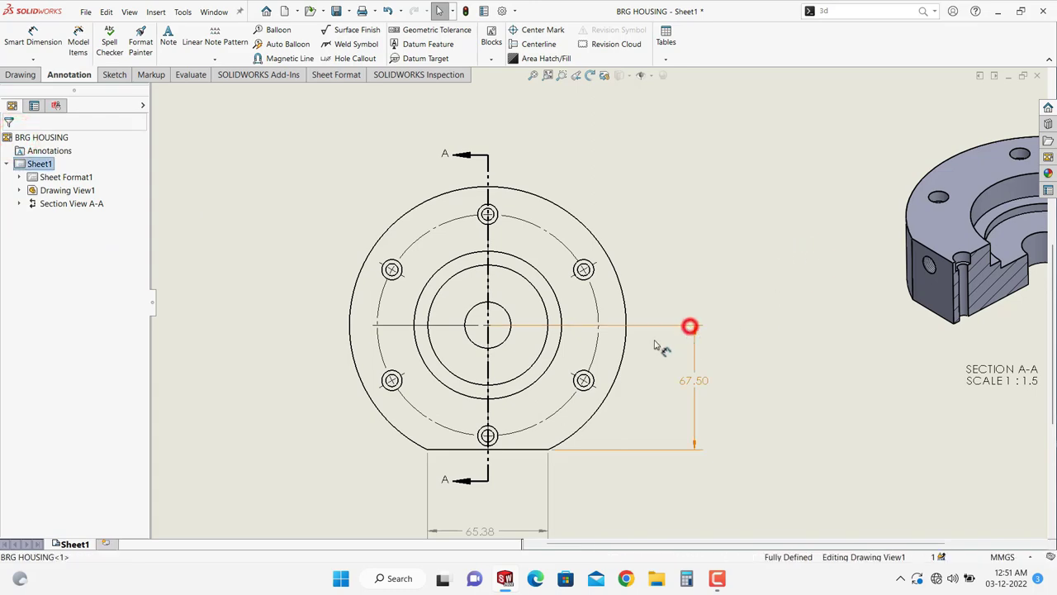
scroll(514, 346, "up", 3)
scroll(513, 330, "up", 3)
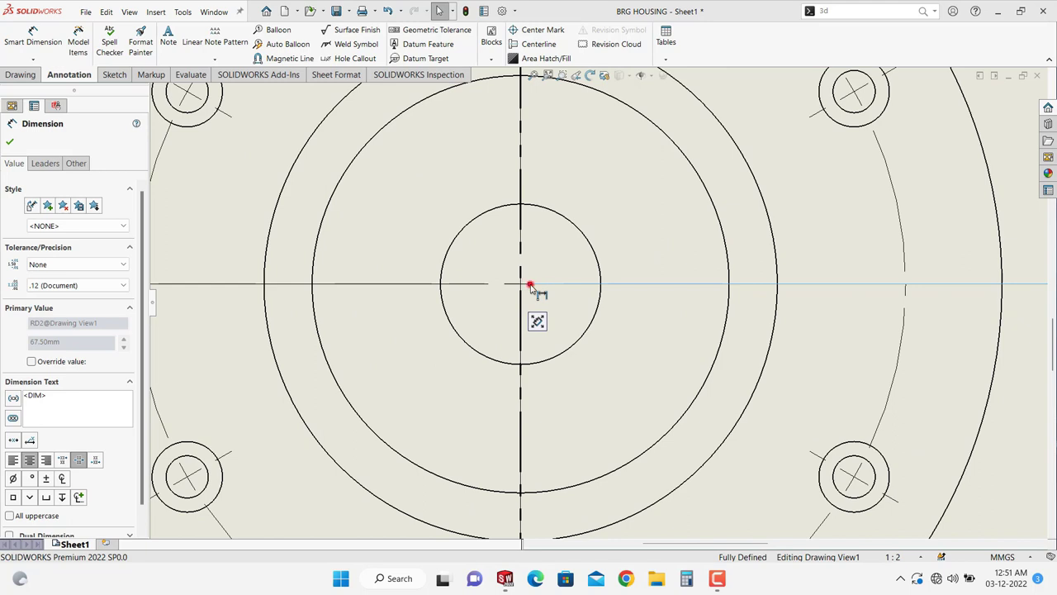
right_click(530, 285)
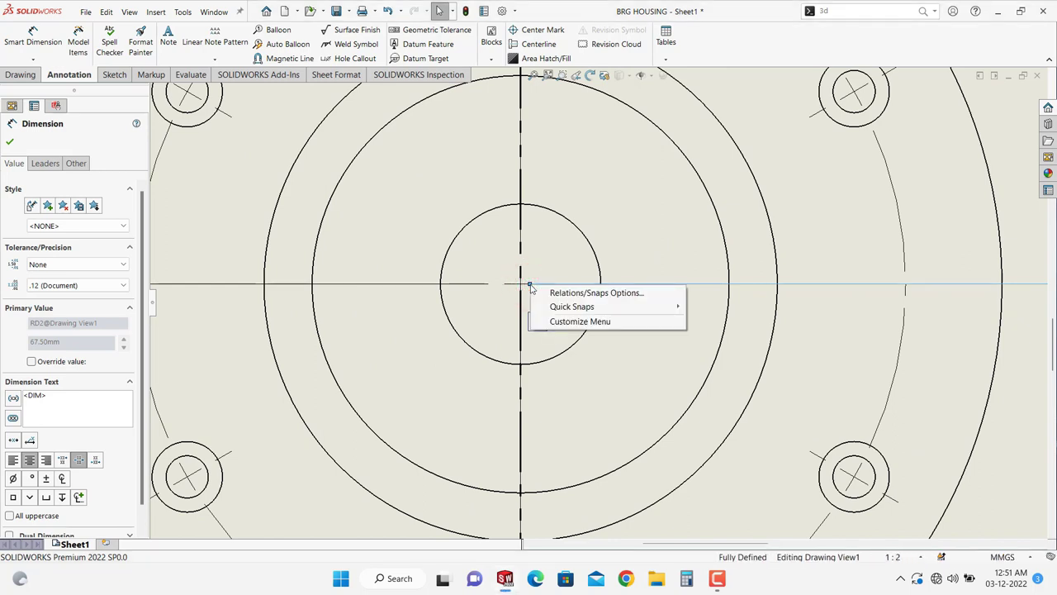
mouse_move(589, 310)
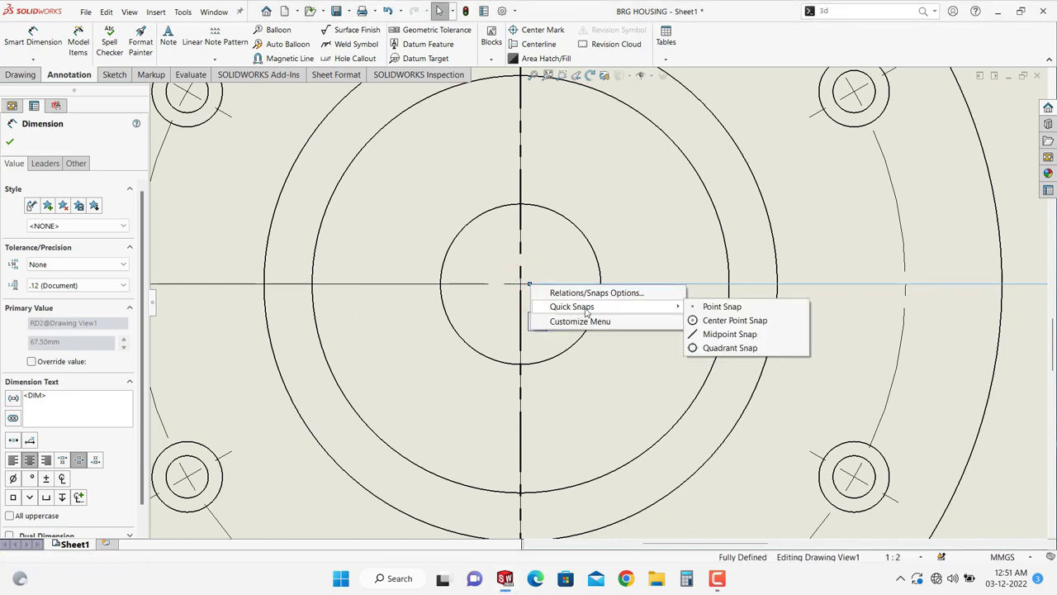
left_click(730, 348)
scroll(721, 358, "up", 4)
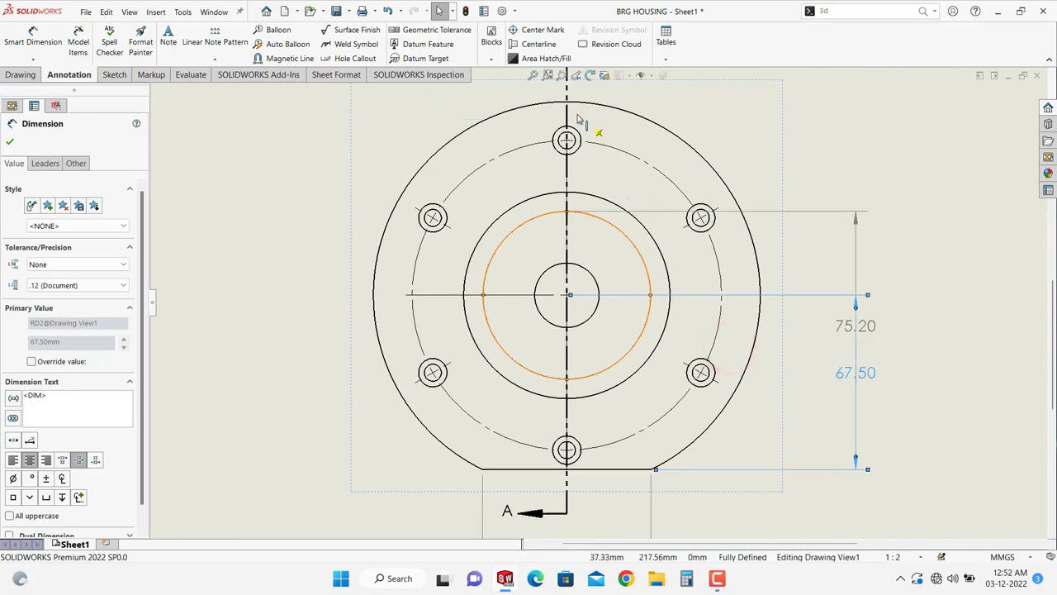
left_click(566, 101)
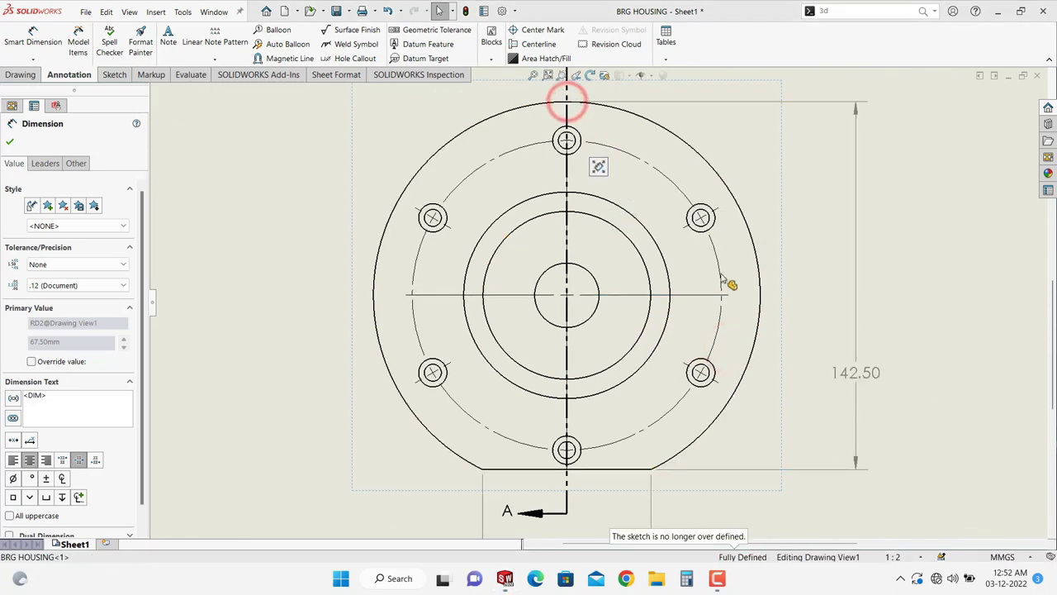
Move the 142.50 dimension text to a clearer spot beside the front view.
key("f")
scroll(727, 288, "down", 3)
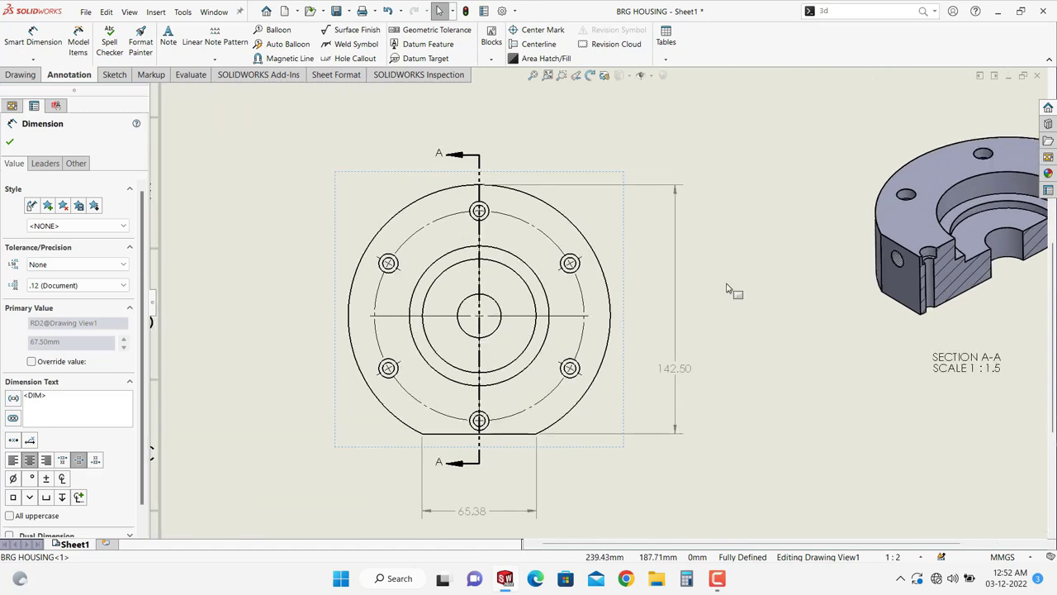
left_click(7, 143)
left_click_drag(673, 375, 686, 307)
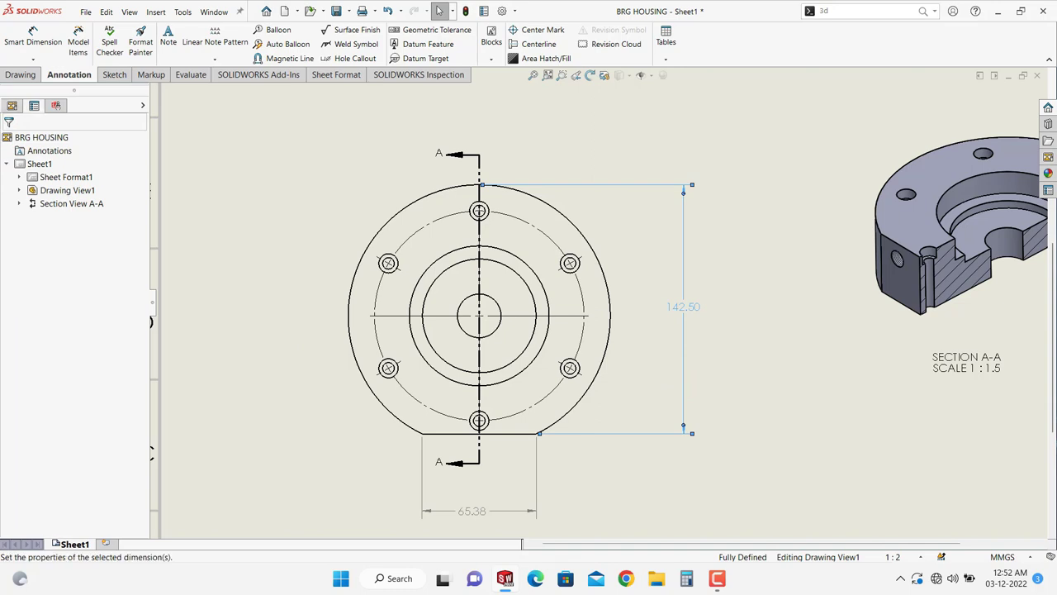
Nudge the 142.50 dimension slightly left and fit the whole A3 sheet in view.
key("f")
left_click(722, 363)
scroll(758, 297, "down", 2)
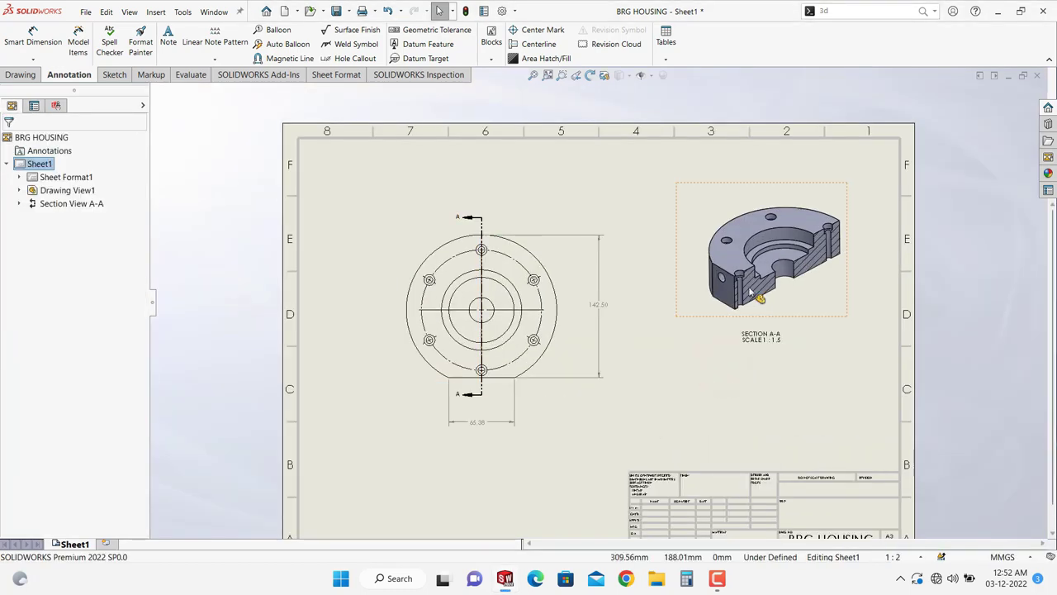
left_click(602, 310)
left_click_drag(601, 311, 591, 316)
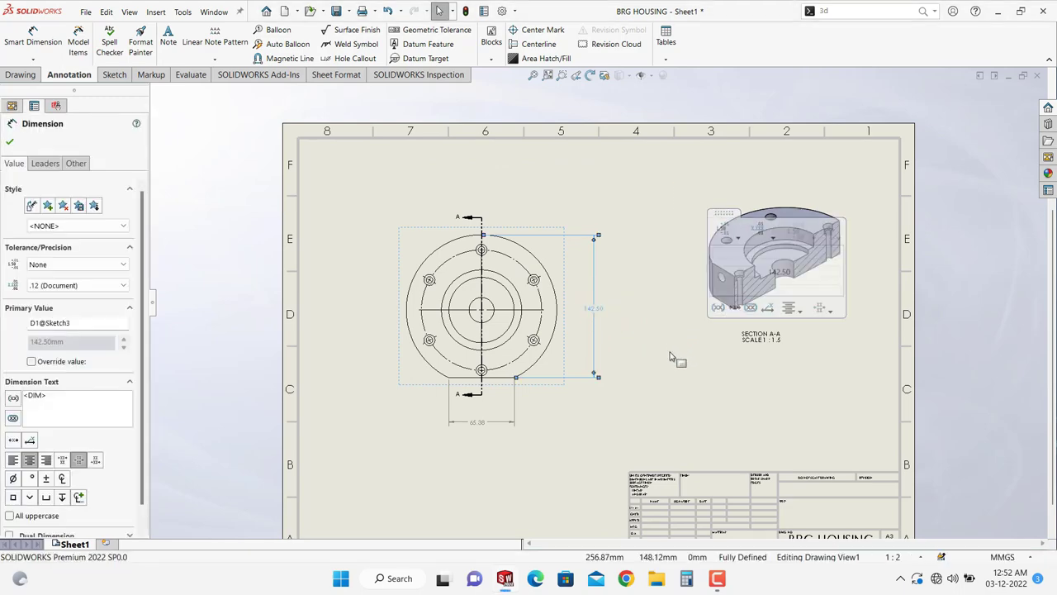
key("f")
scroll(652, 364, "down", 3)
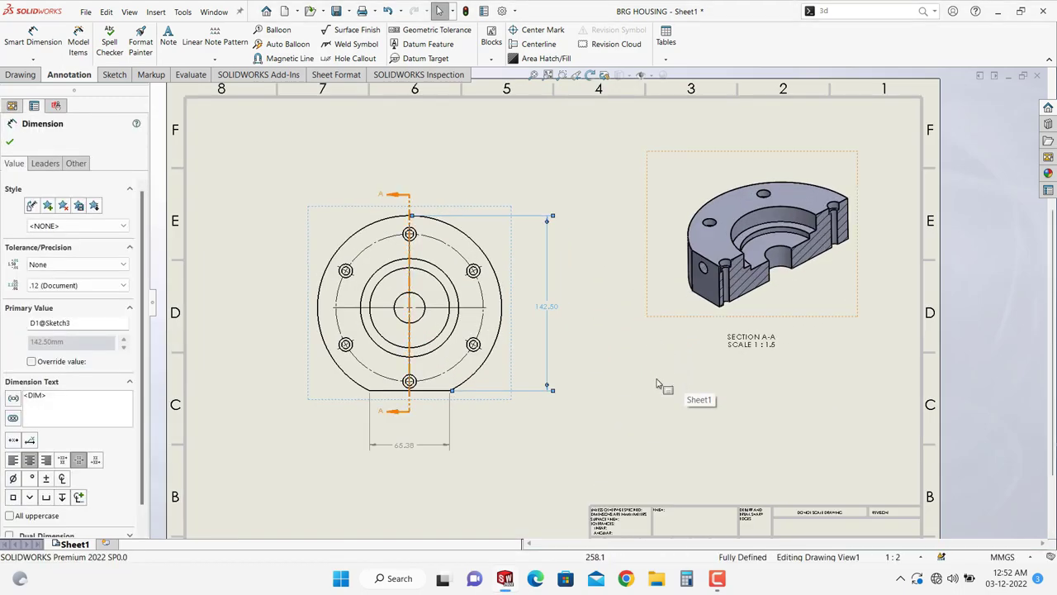
left_click(656, 393)
key("f")
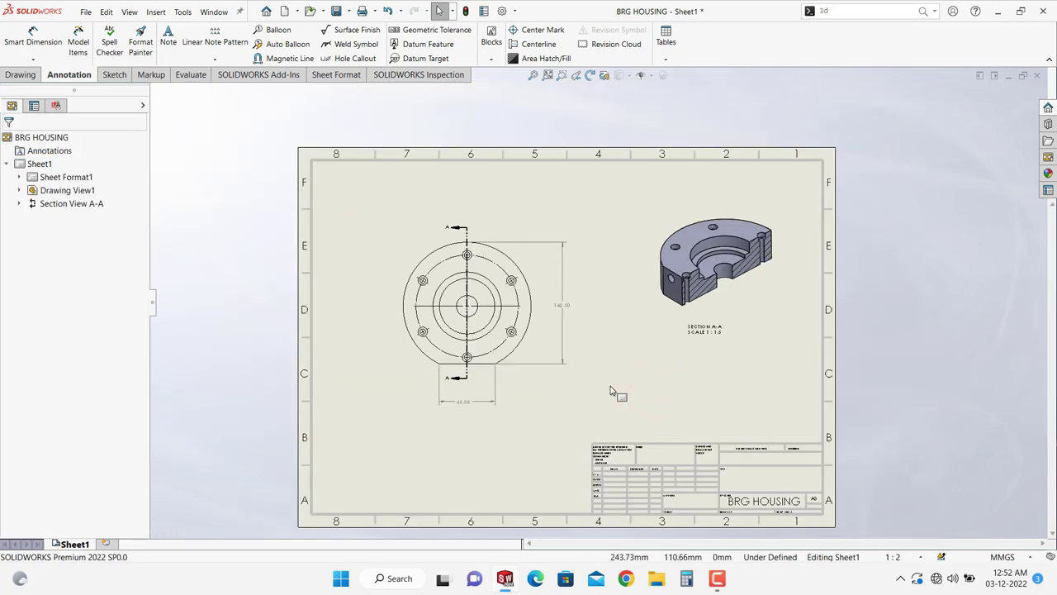